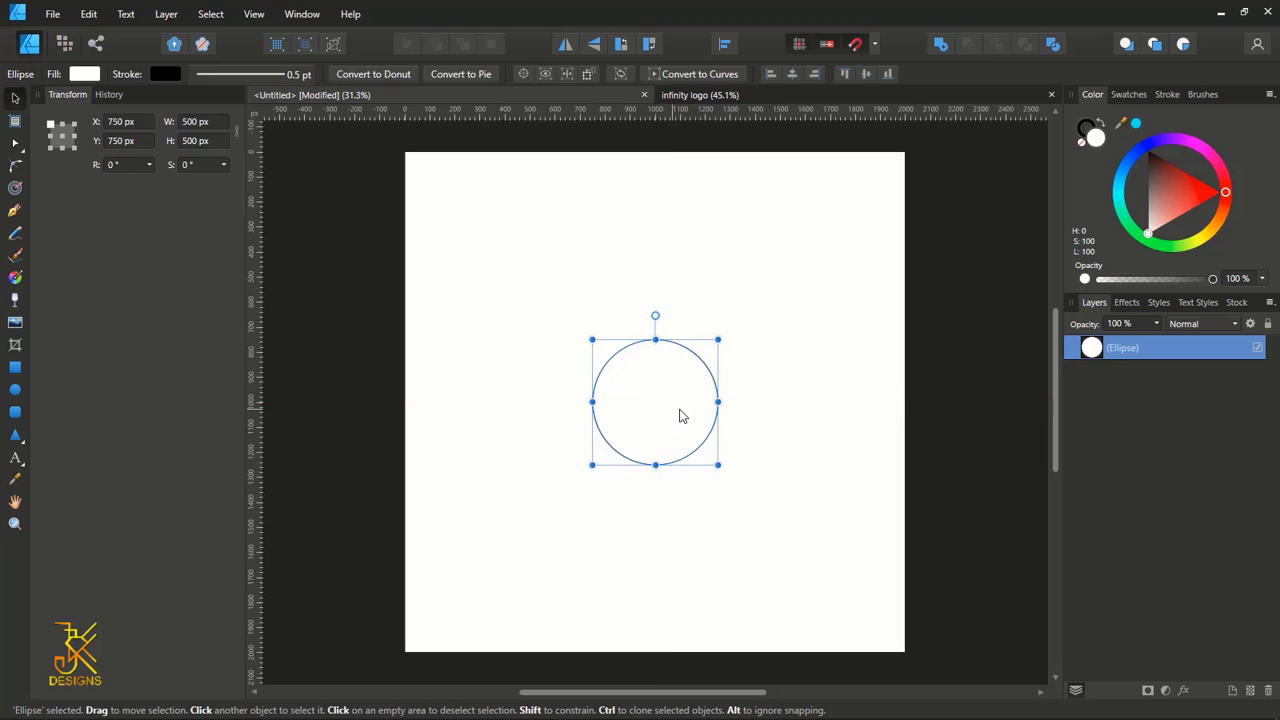
Duplicate the 500 px circle and set the copy's width and height to 200 px
scroll(677, 414, "up", 5)
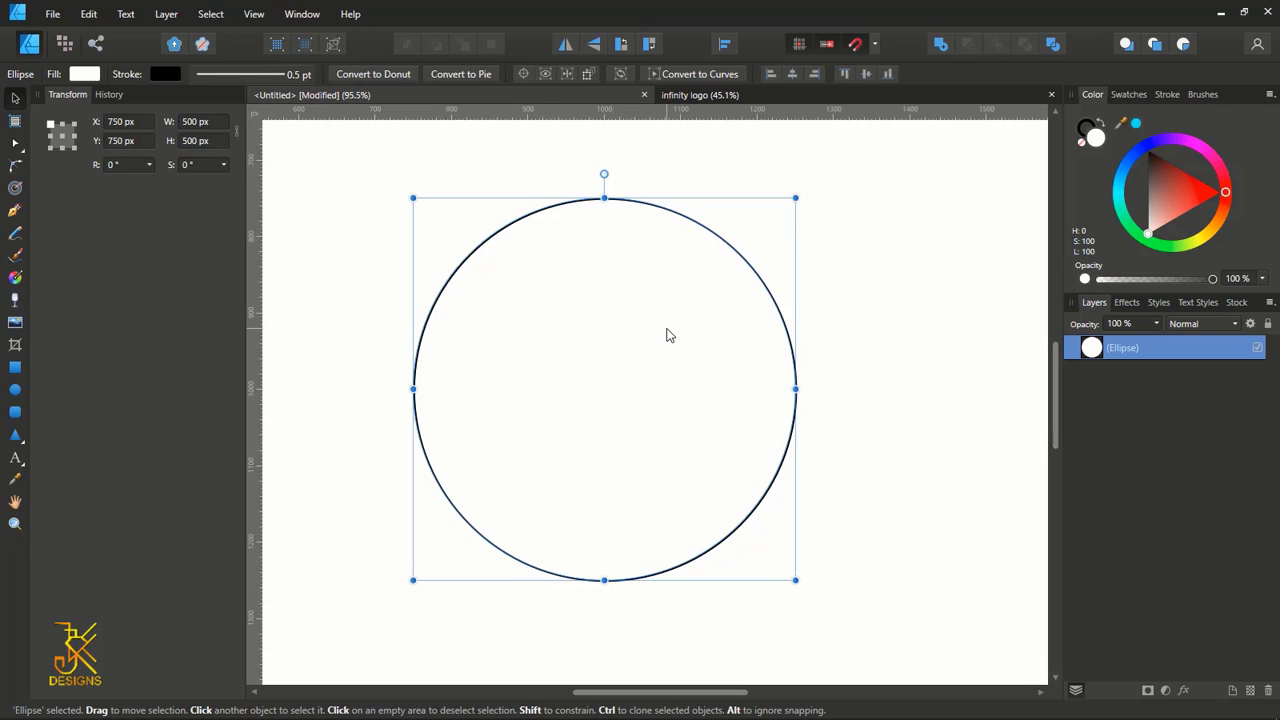
key("ctrl+j")
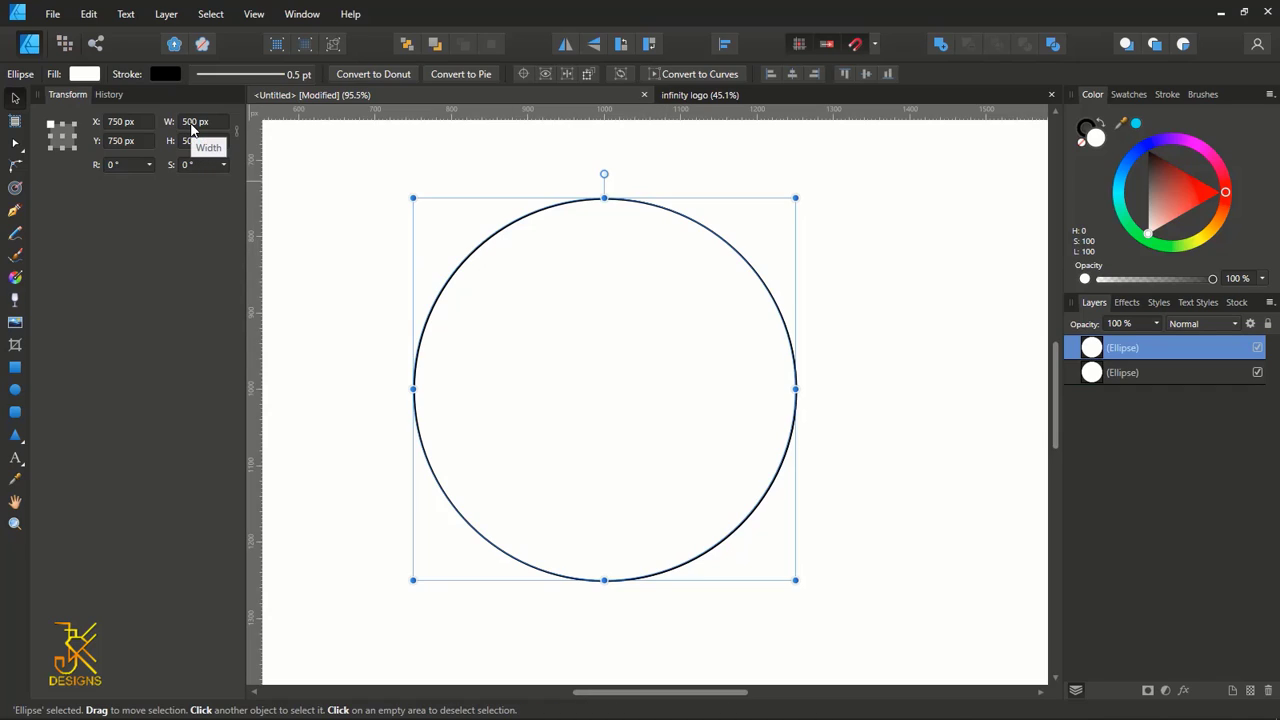
left_click(193, 122)
type("200")
key("Tab")
type("200")
key("Return")
Centre the small circle inside the large one both horizontally and vertically
left_click_drag(309, 146, 938, 648)
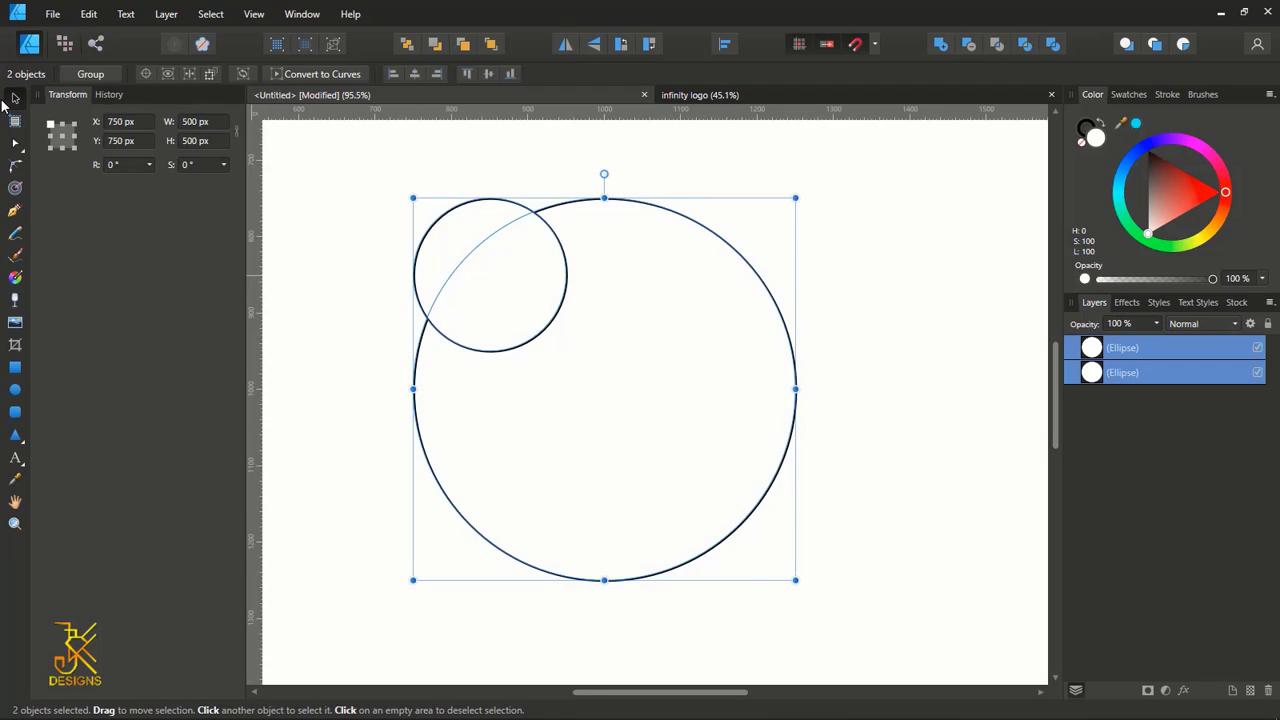
left_click(416, 74)
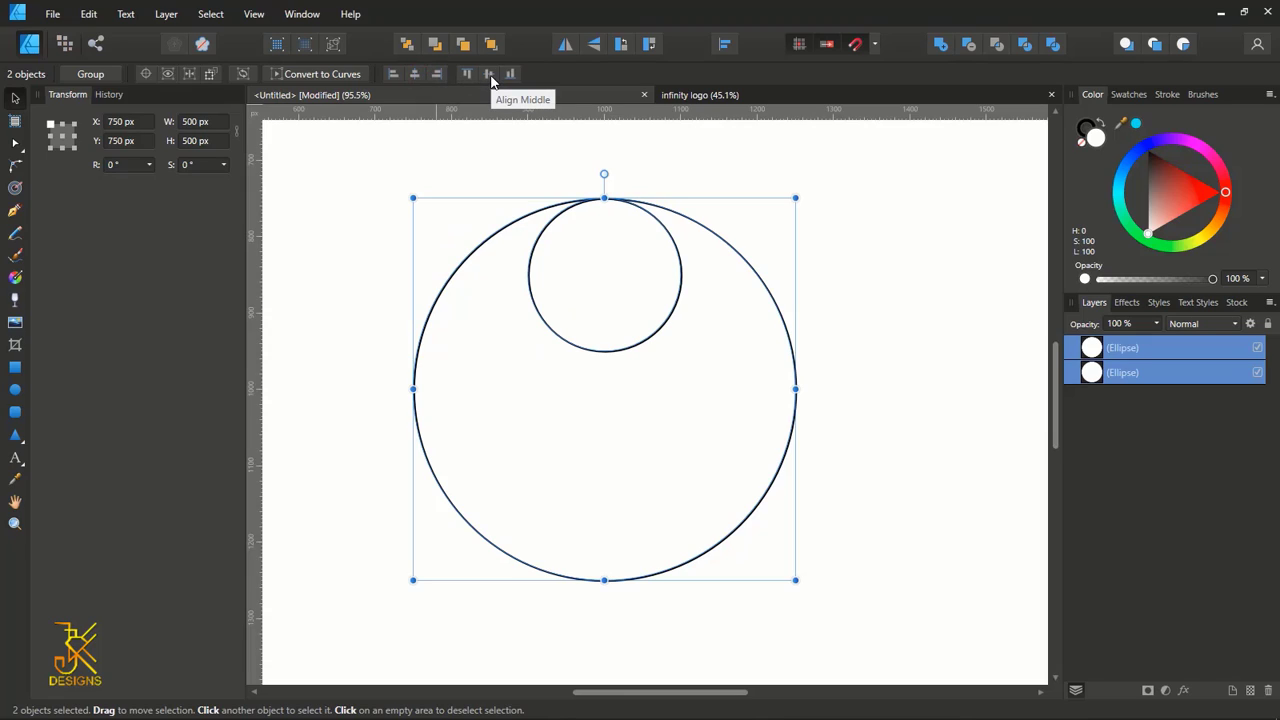
left_click(490, 78)
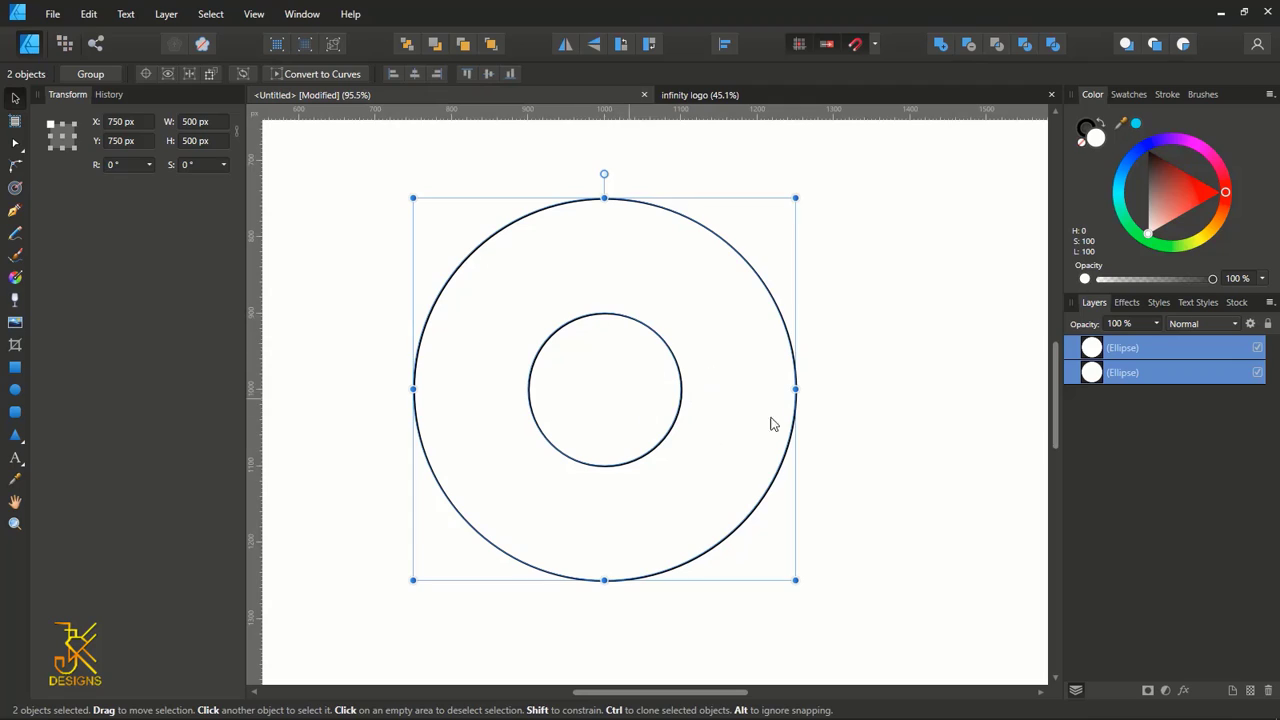
left_click(888, 341)
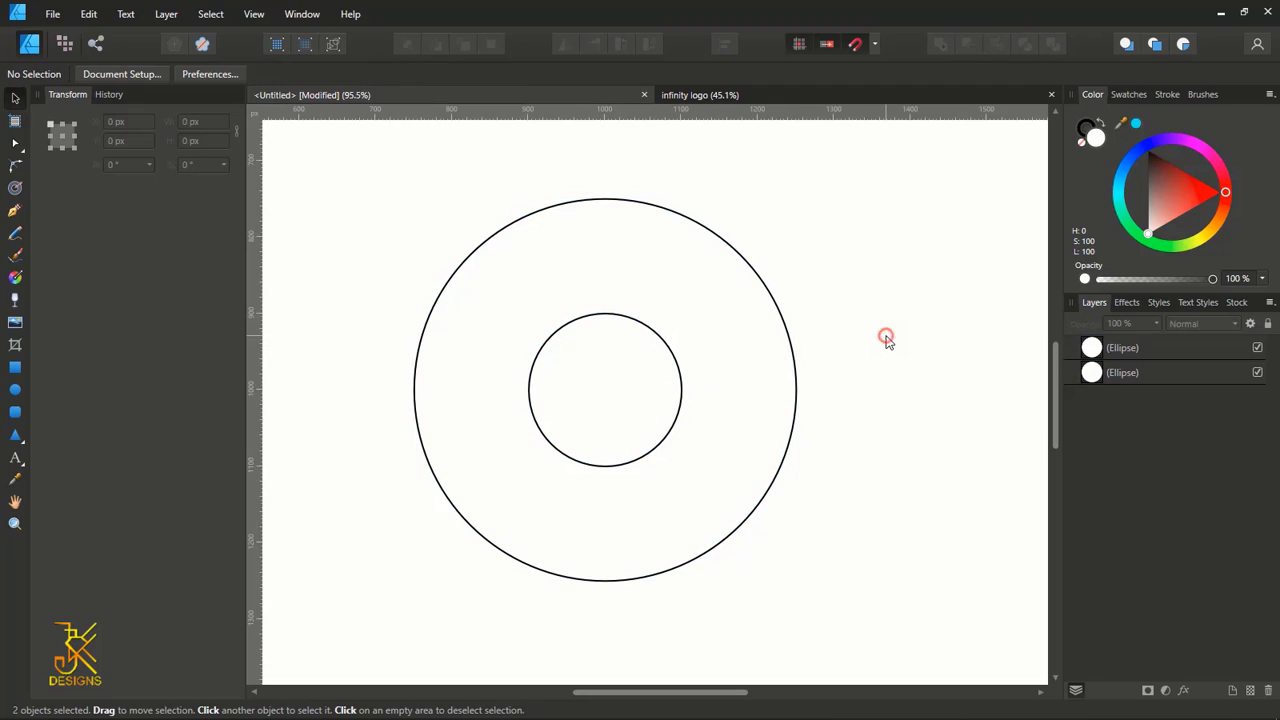
Remove the fill from both circles, keeping only their black outlines
left_click(677, 420)
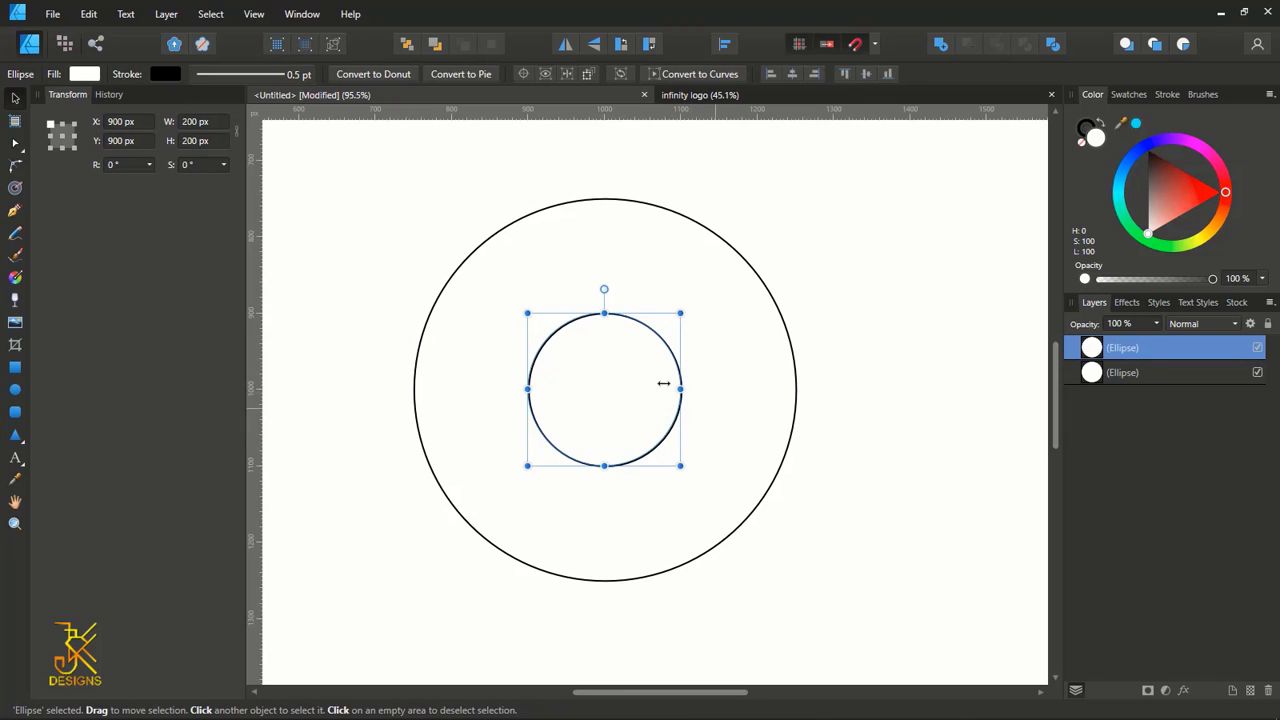
left_click(400, 212)
left_click_drag(320, 162, 1053, 596)
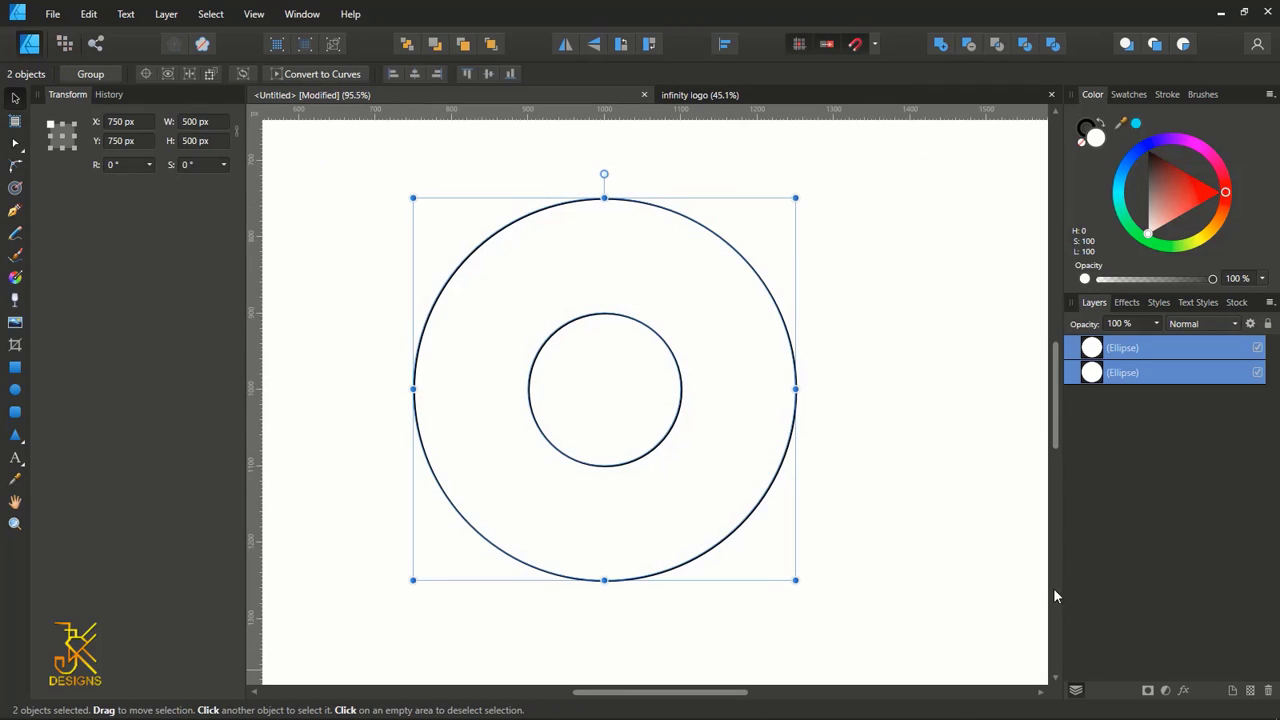
left_click(1082, 145)
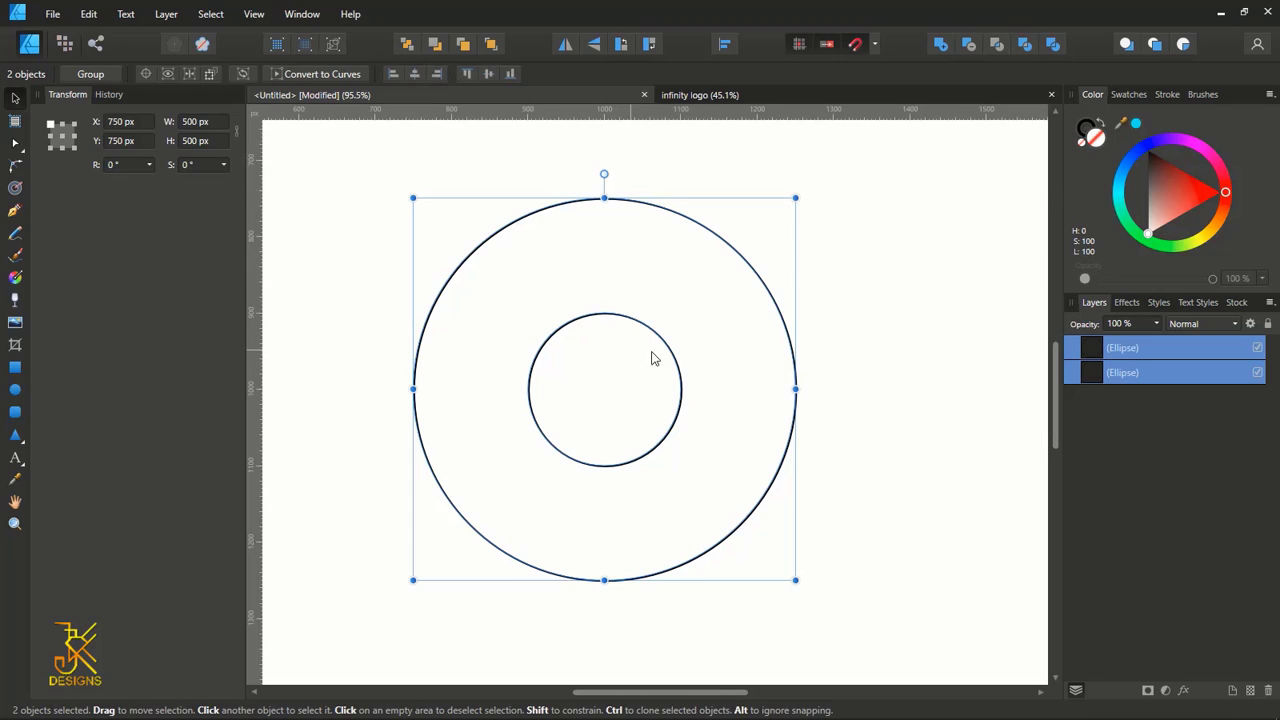
Duplicate the inner 200 px circle four times in place
left_click(677, 368)
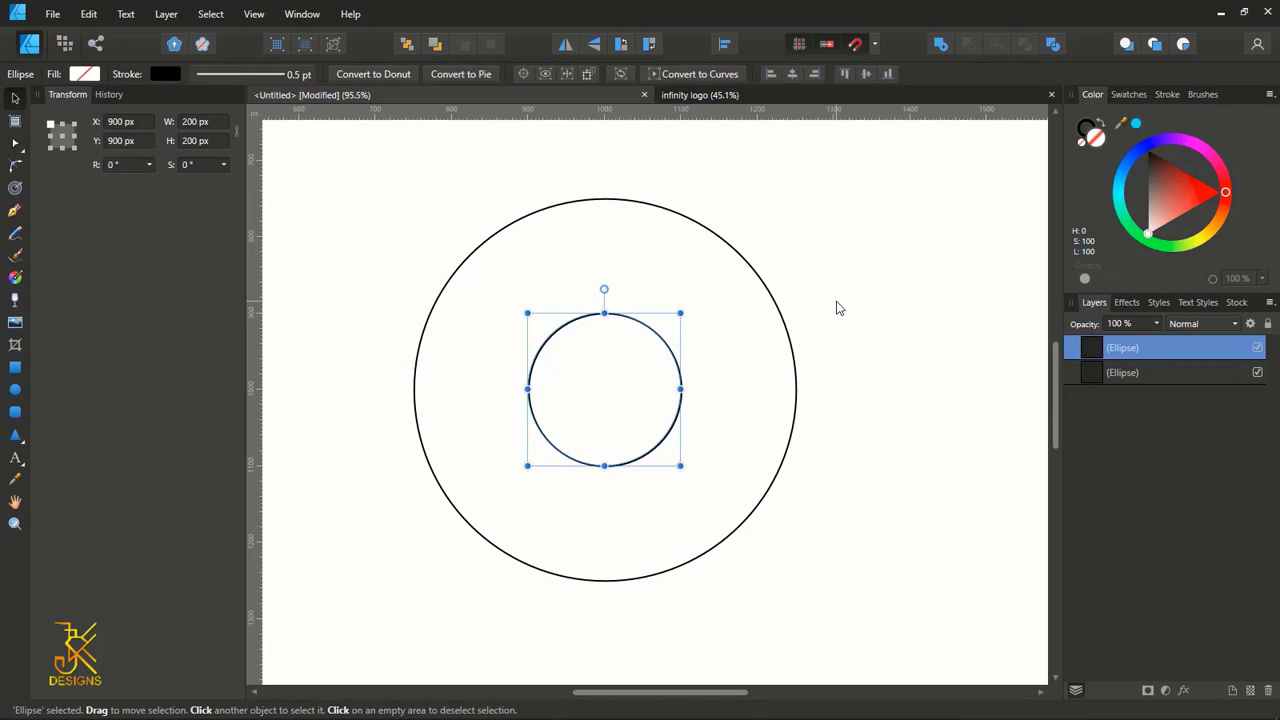
key("ctrl+j")
key("ctrl+j")
key("ctrl+j")
key("ctrl+j")
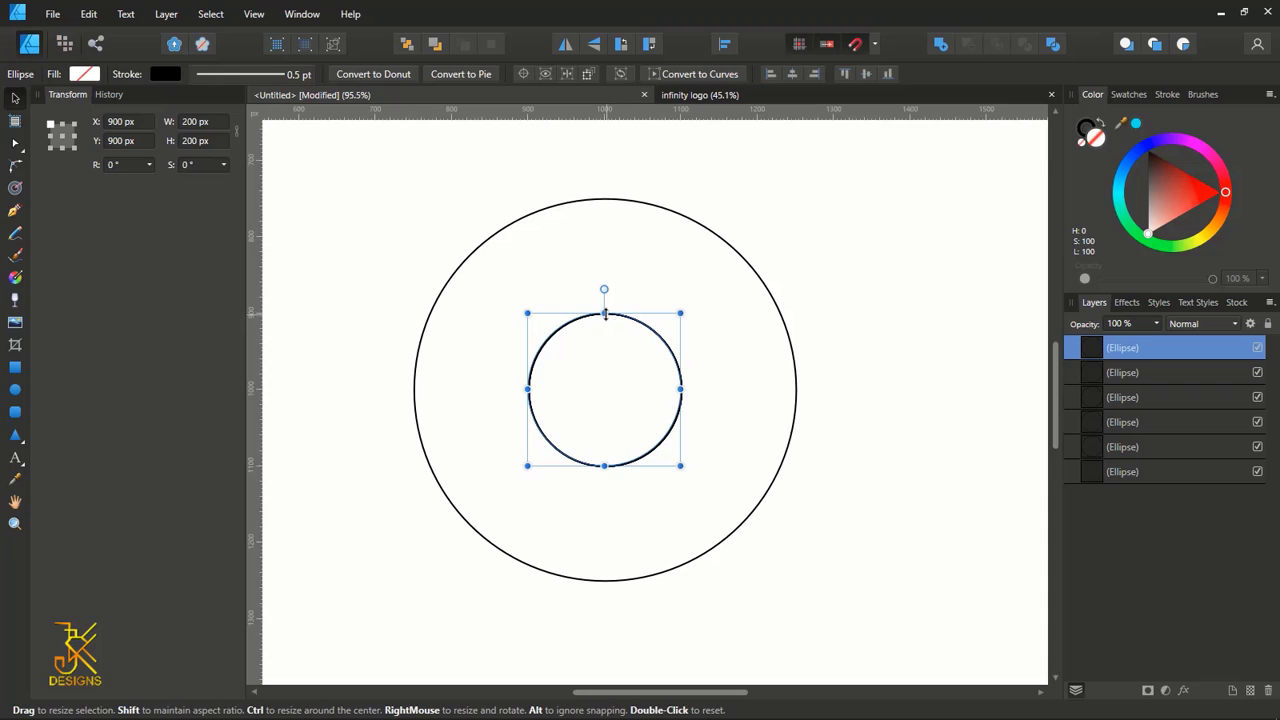
Enlarge the four inner-circle copies to 350 px, extending them to the outer circle's top, right, bottom and left edges respectively
left_click_drag(605, 314, 605, 198)
left_click(681, 389)
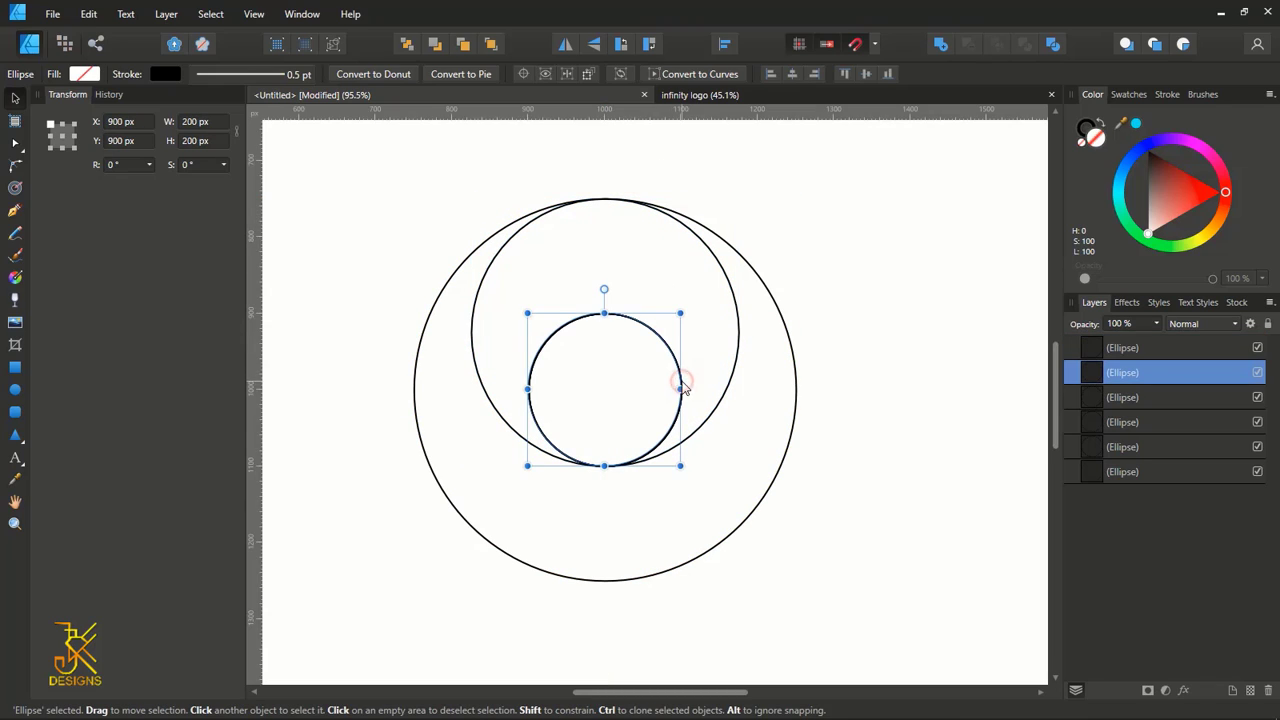
left_click_drag(681, 389, 795, 389)
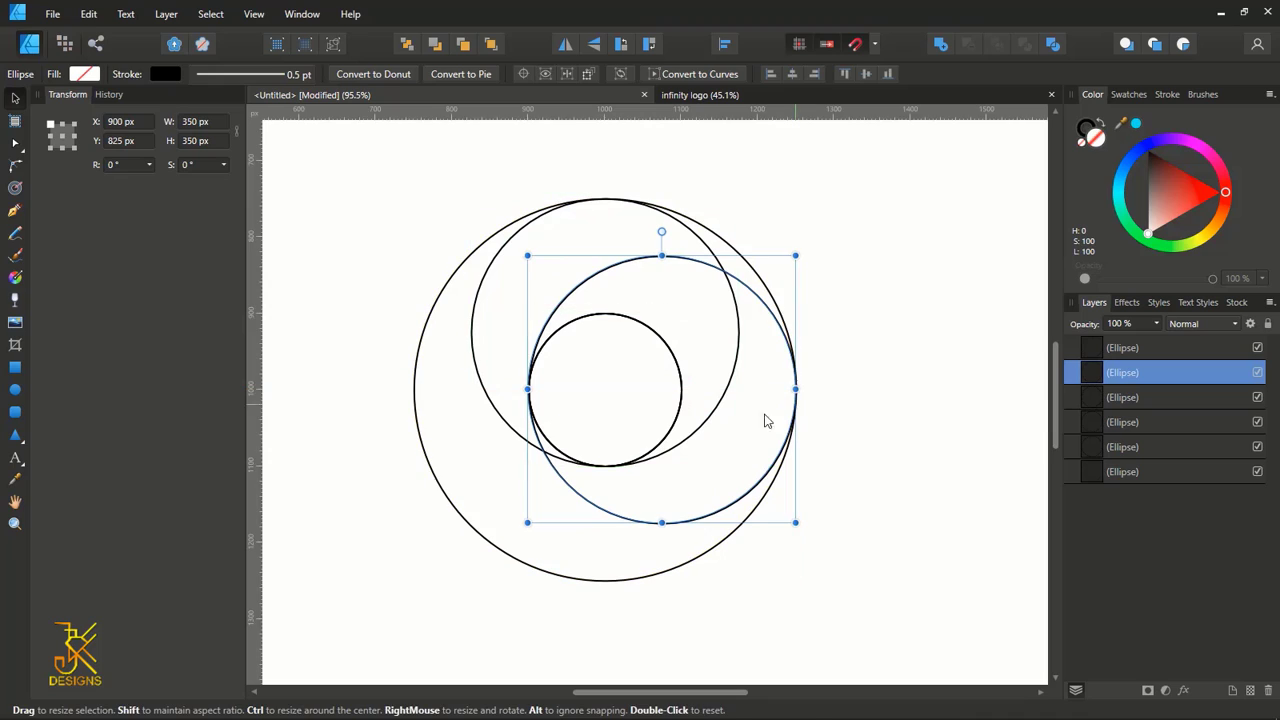
left_click(670, 432)
left_click_drag(605, 466, 608, 612)
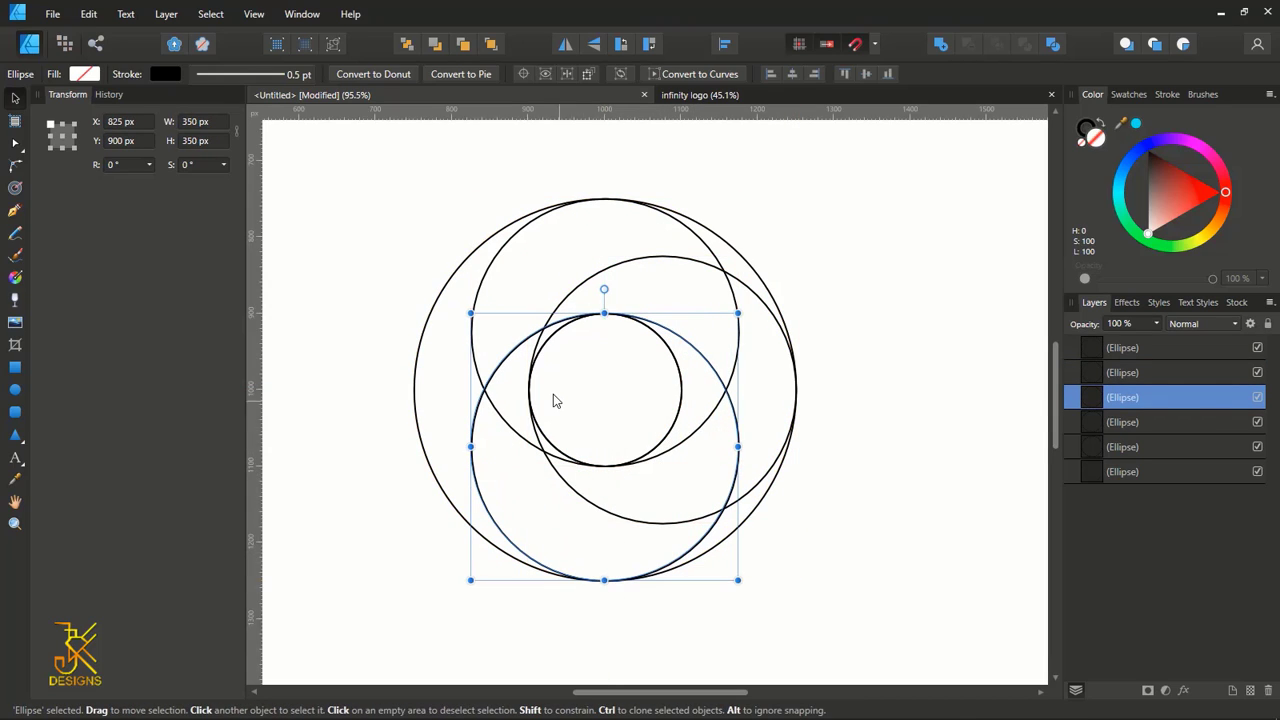
left_click(553, 450)
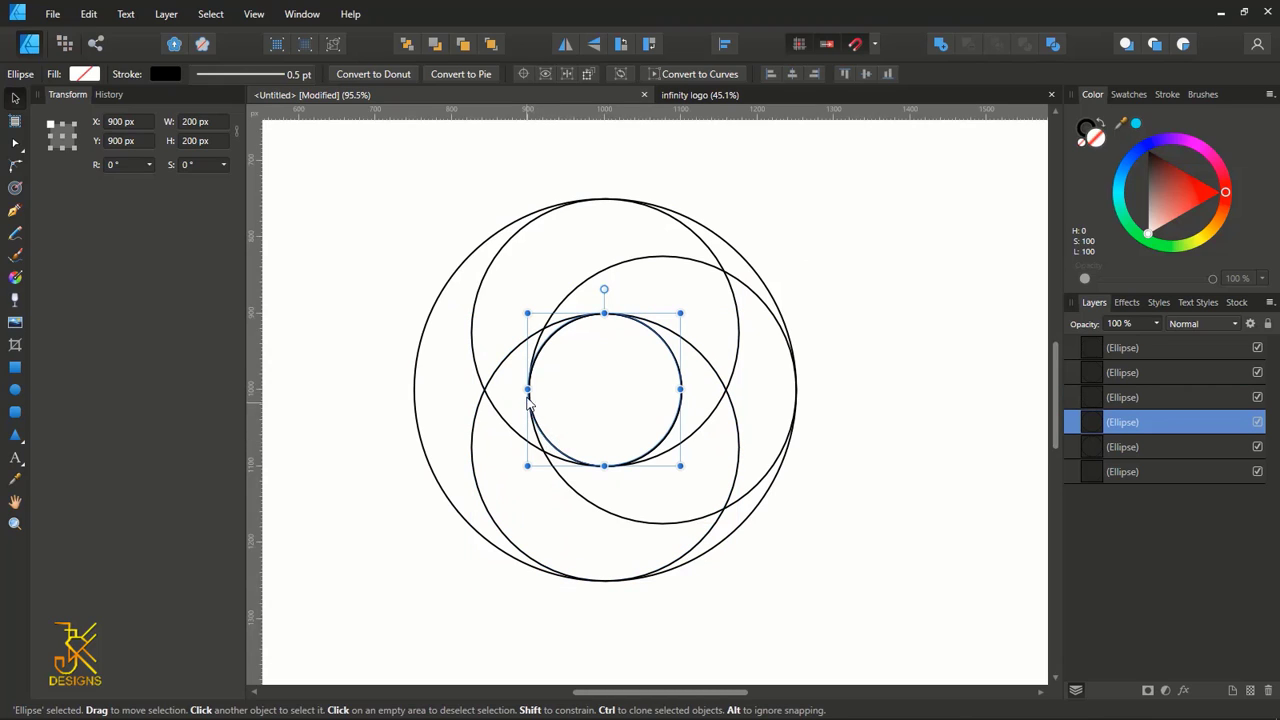
left_click_drag(528, 389, 415, 392)
left_click(848, 378)
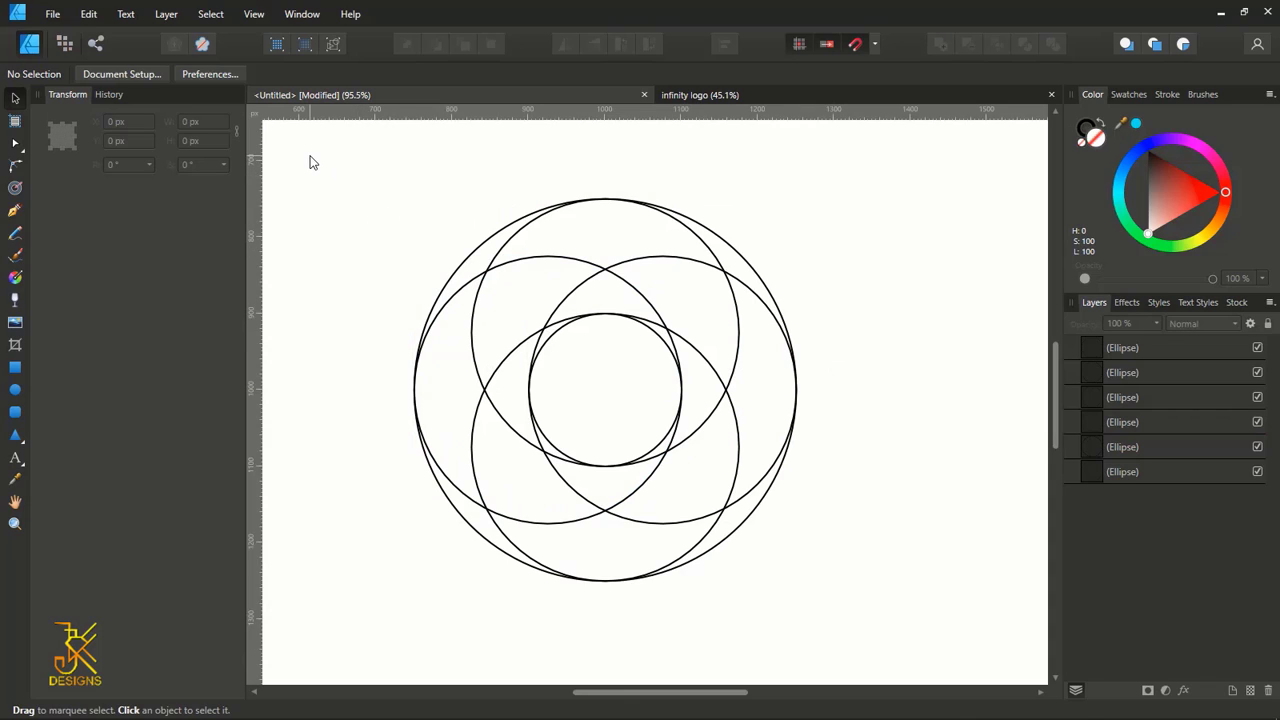
Merge all six circles into a single curves object with nodes at their crossings using a boolean operation
left_click_drag(305, 150, 898, 624)
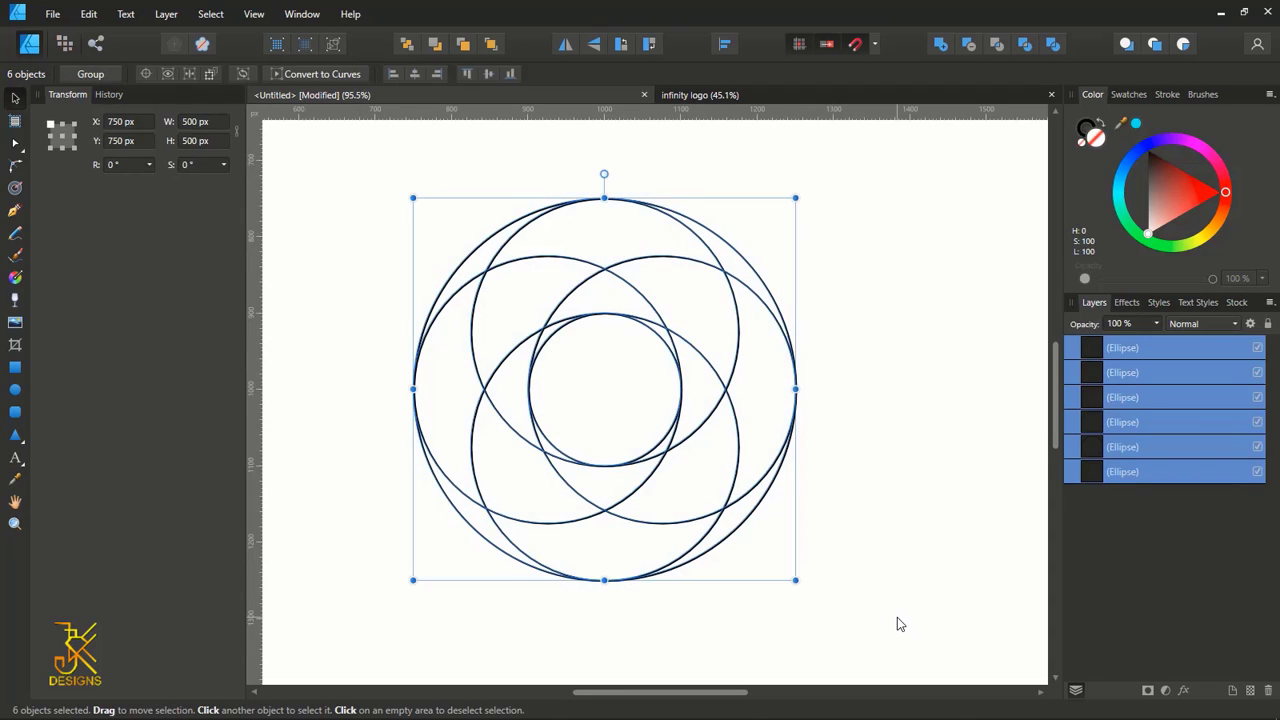
left_click(17, 146)
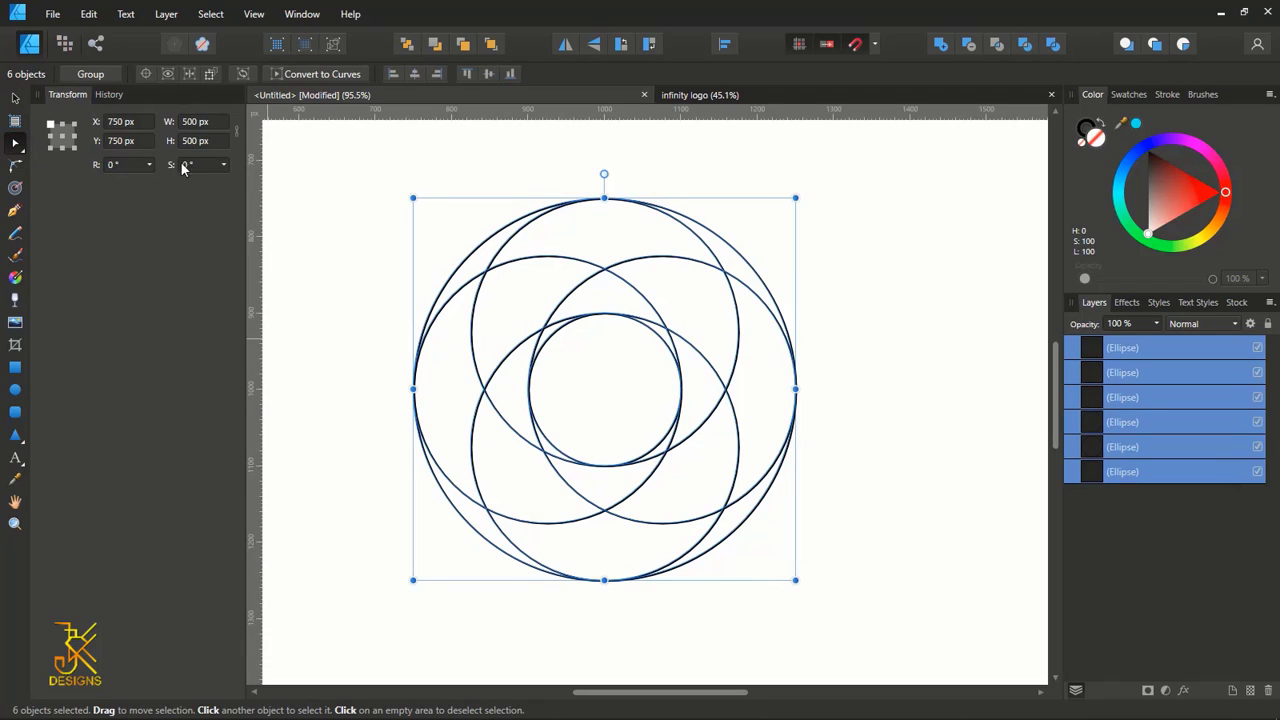
left_click(1027, 45)
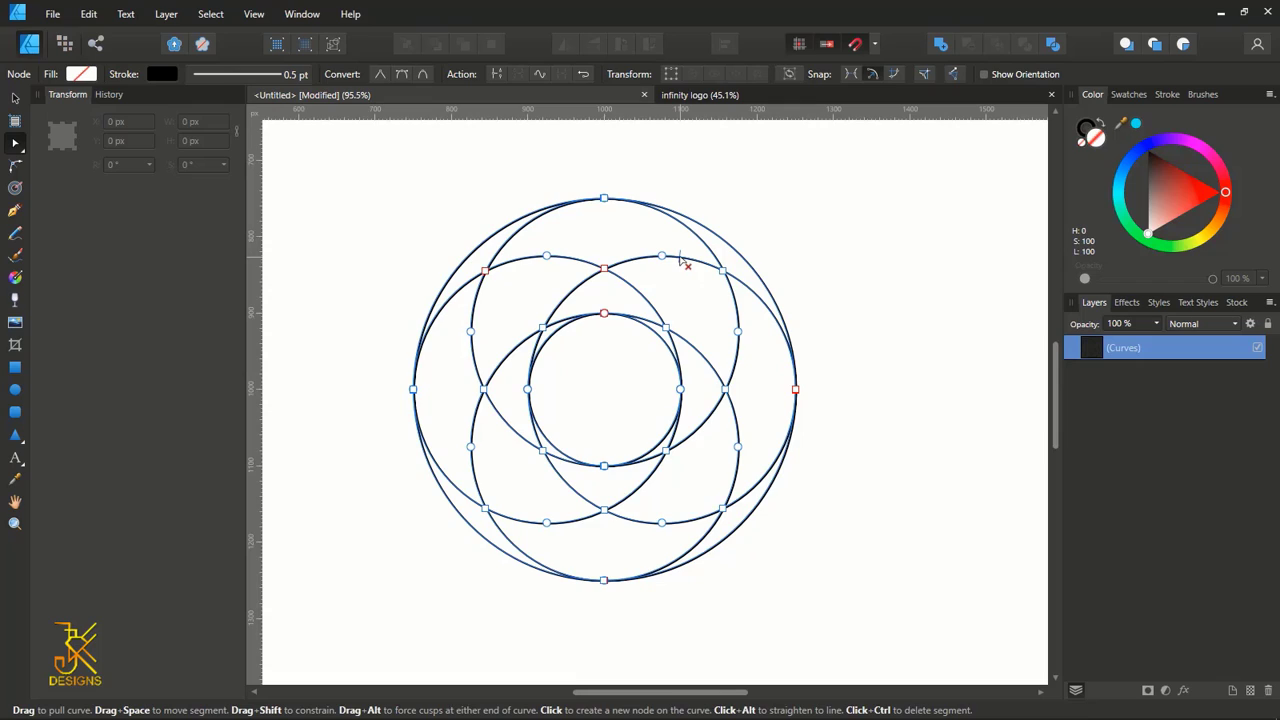
Delete the upper-right inner arc, the arcs right of the central circle and the arcs crossing the upper-left part of the crescent
left_click(661, 256)
key("Delete")
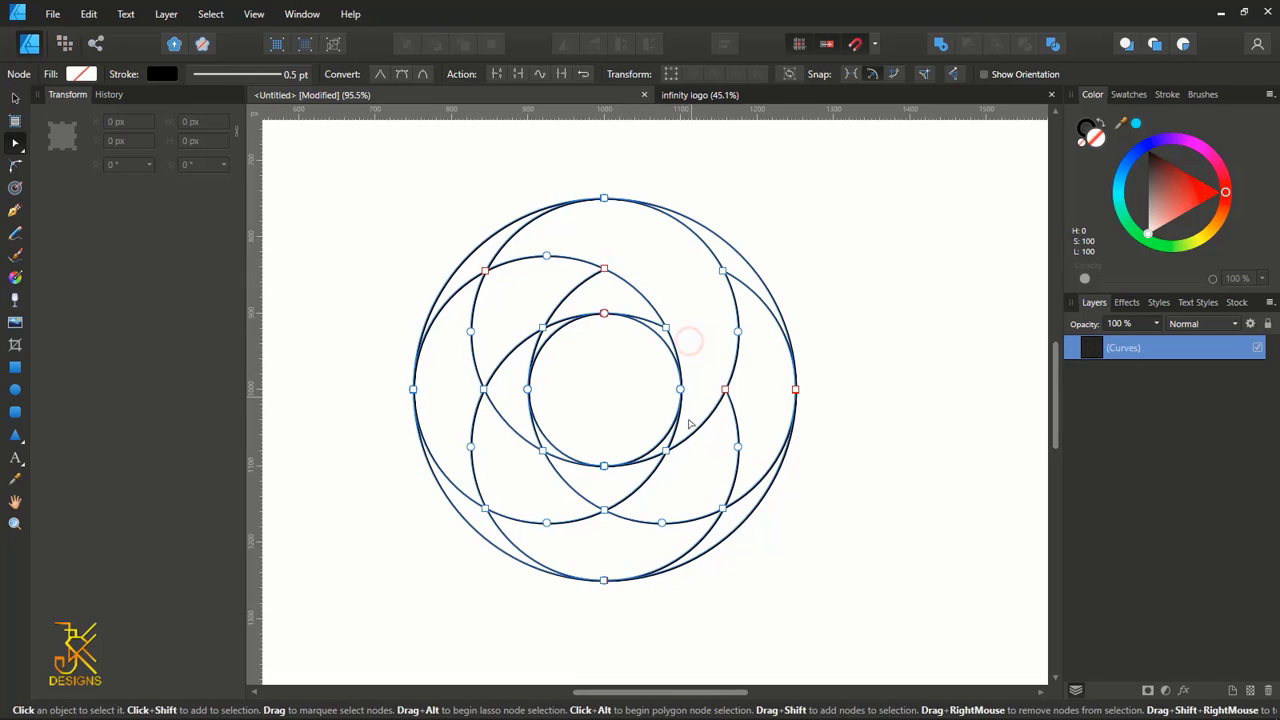
left_click(675, 420)
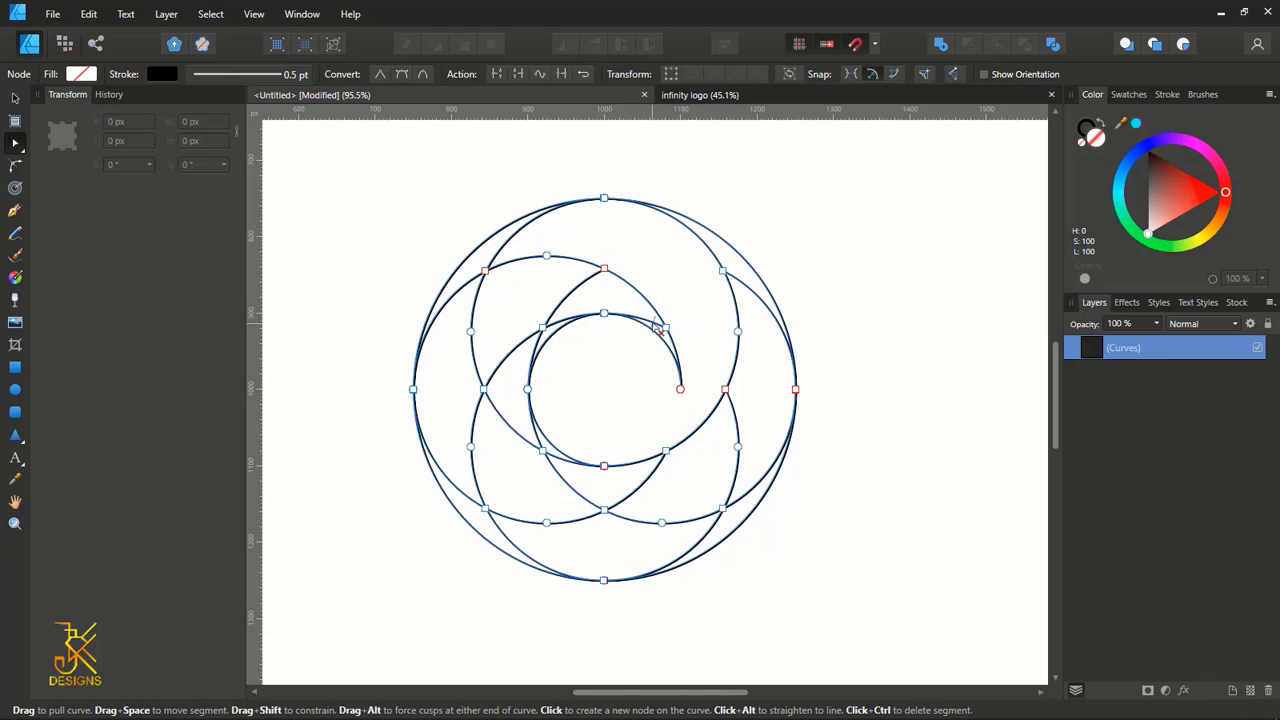
left_click(604, 314)
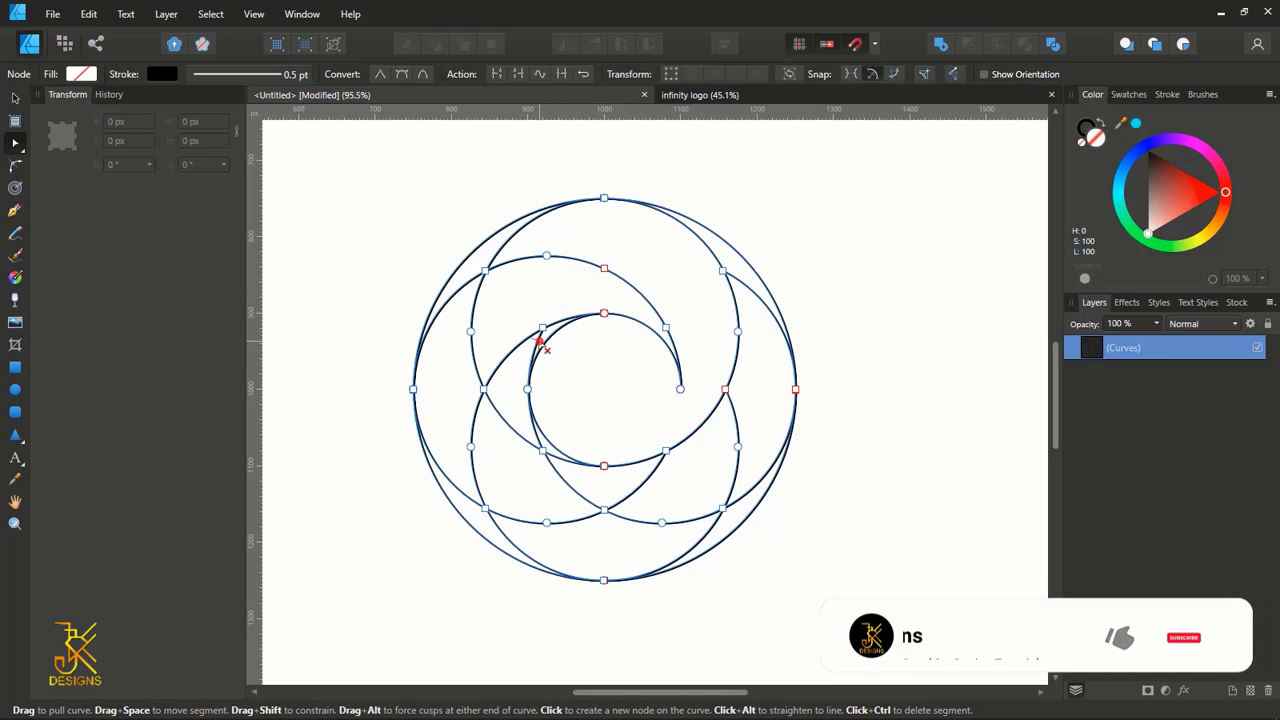
left_click(471, 326)
left_click(472, 322, "ctrl")
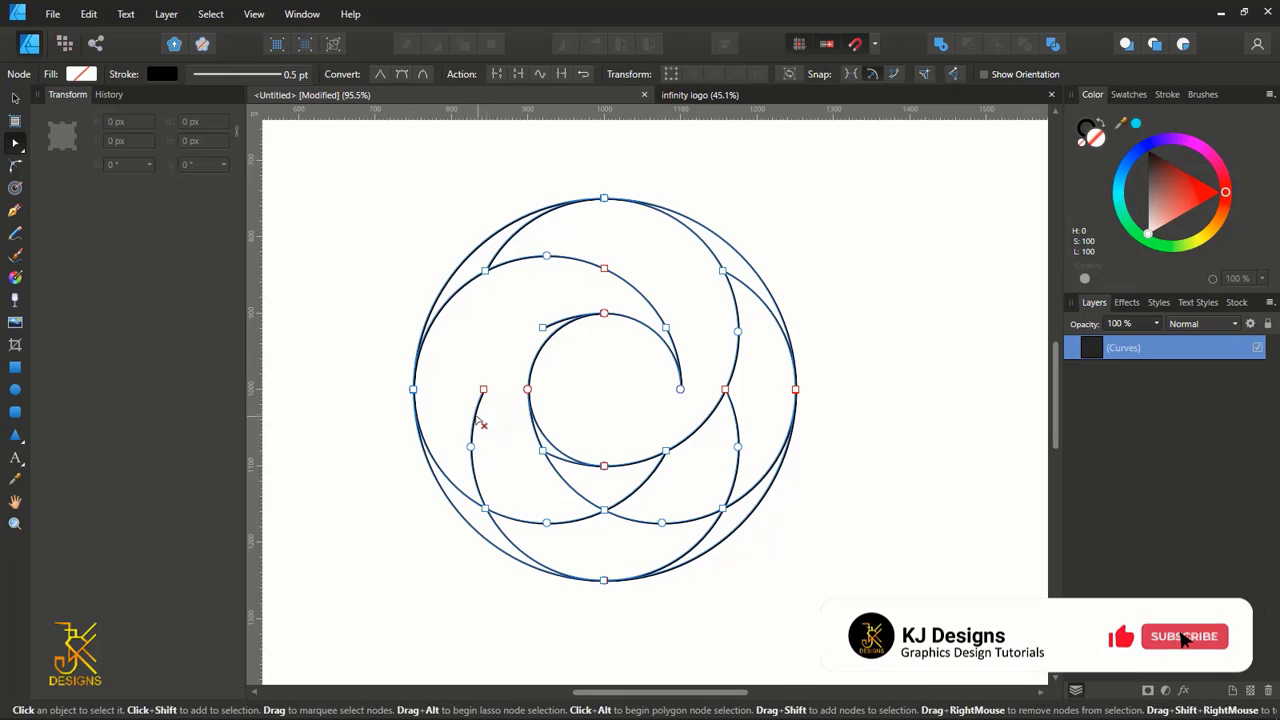
Delete the outer ring's upper arcs and the unwanted arcs below the central circle
left_click(460, 277, "ctrl")
left_click(731, 277, "ctrl")
left_click(537, 443, "ctrl")
left_click_drag(674, 560, 530, 432)
key("Delete")
Delete the leftover fragments on the right, the isolated top node and the stray arc inside the crescent
left_click_drag(840, 571, 731, 443)
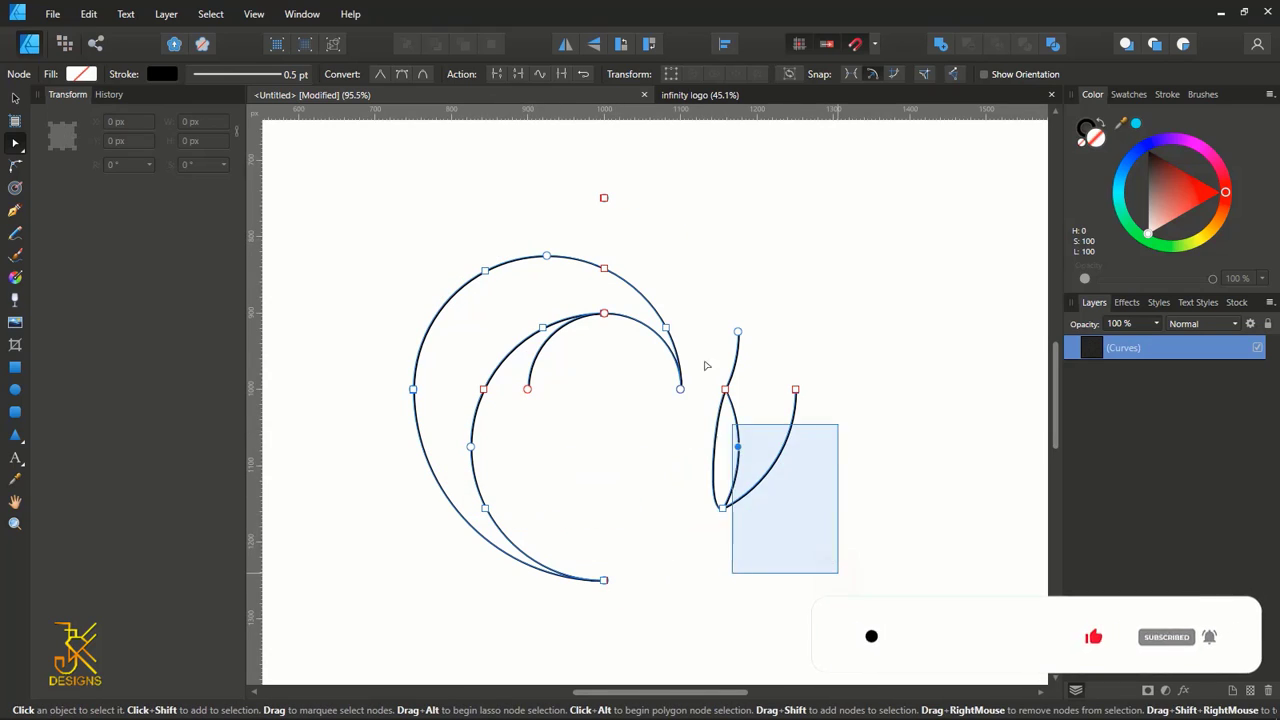
key("Delete")
left_click_drag(634, 217, 583, 191)
key("Delete")
left_click_drag(549, 400, 516, 368)
key("Delete")
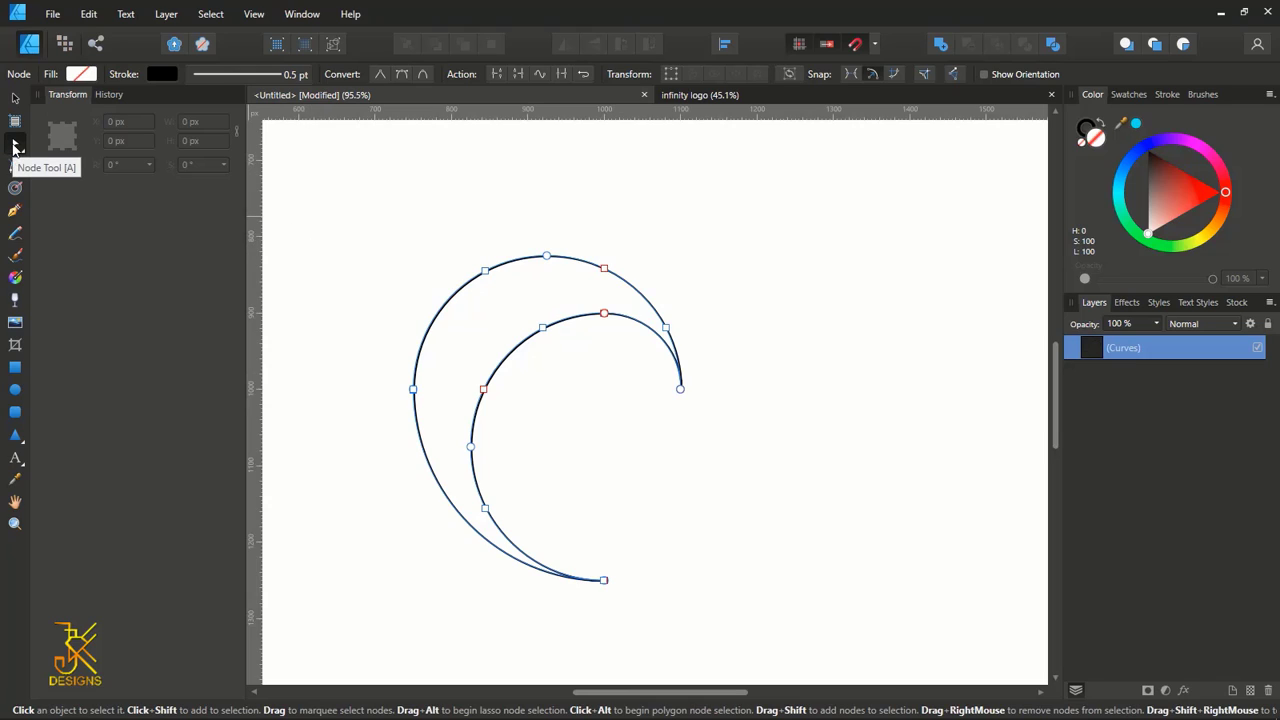
Join all the crescent's open curves and remove the stray diagonal segment between its leftmost and bottom nodes
left_click_drag(311, 173, 878, 639)
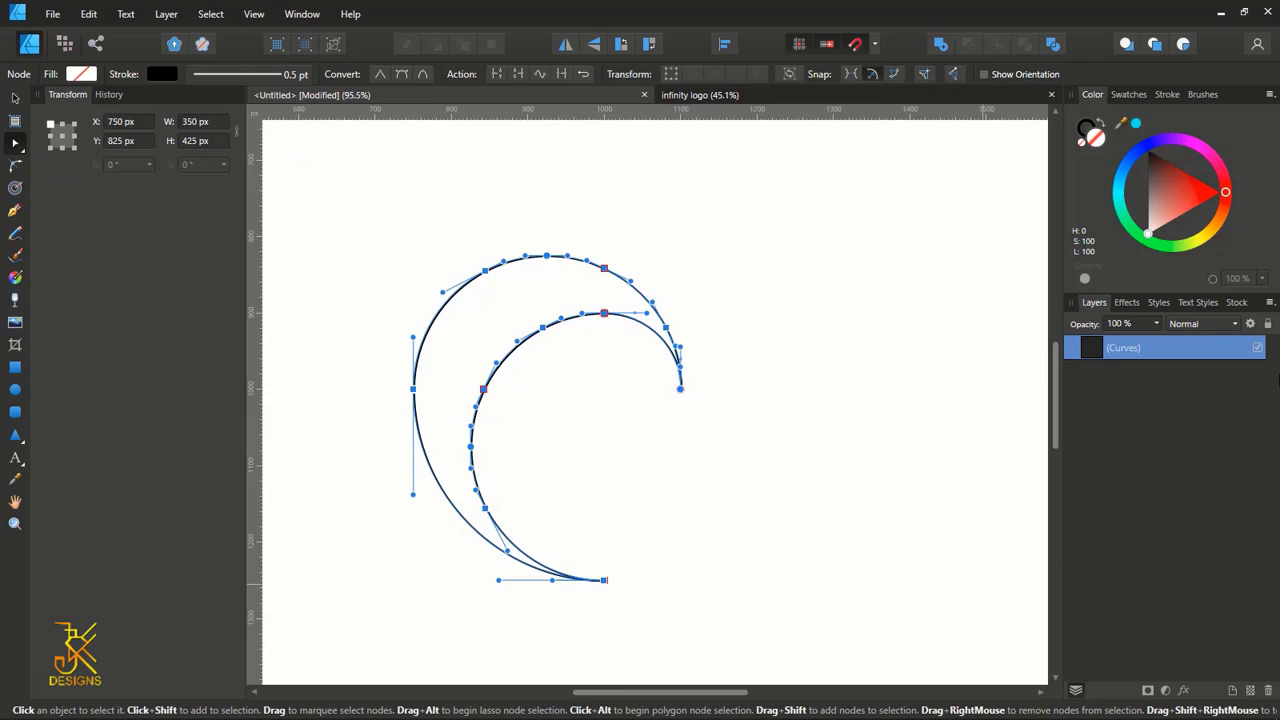
left_click(561, 75)
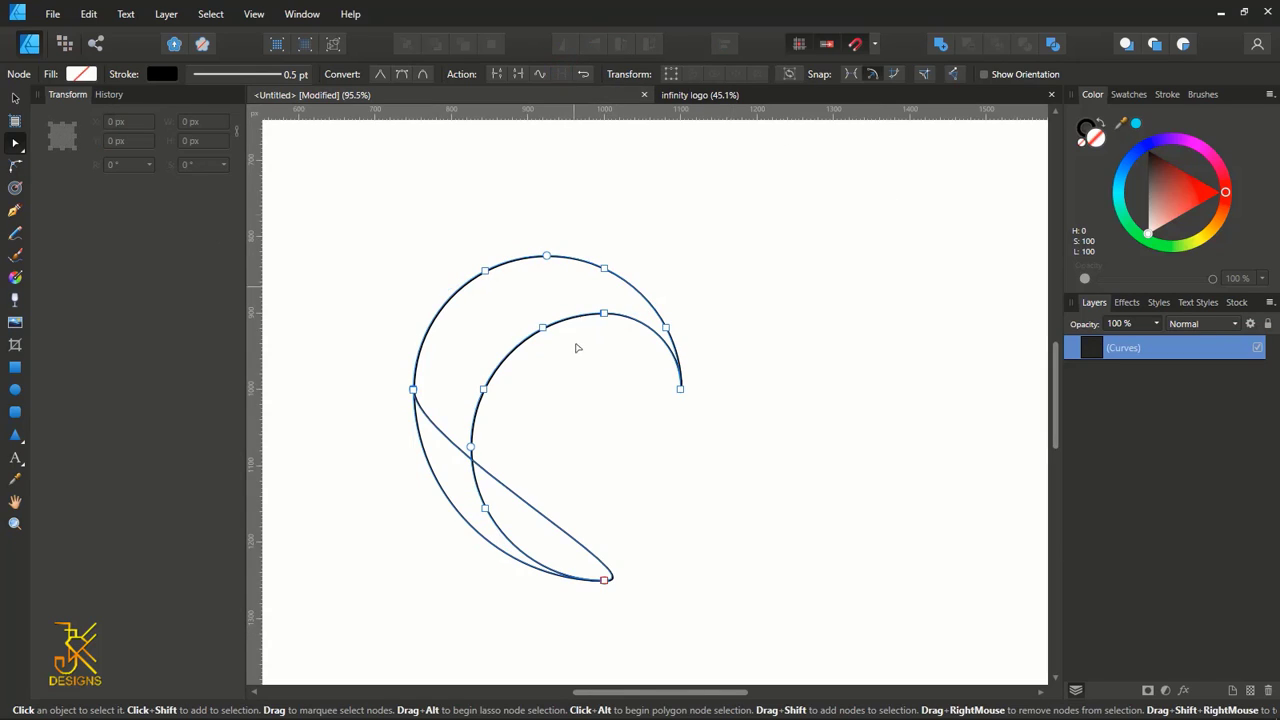
left_click(551, 524, "alt")
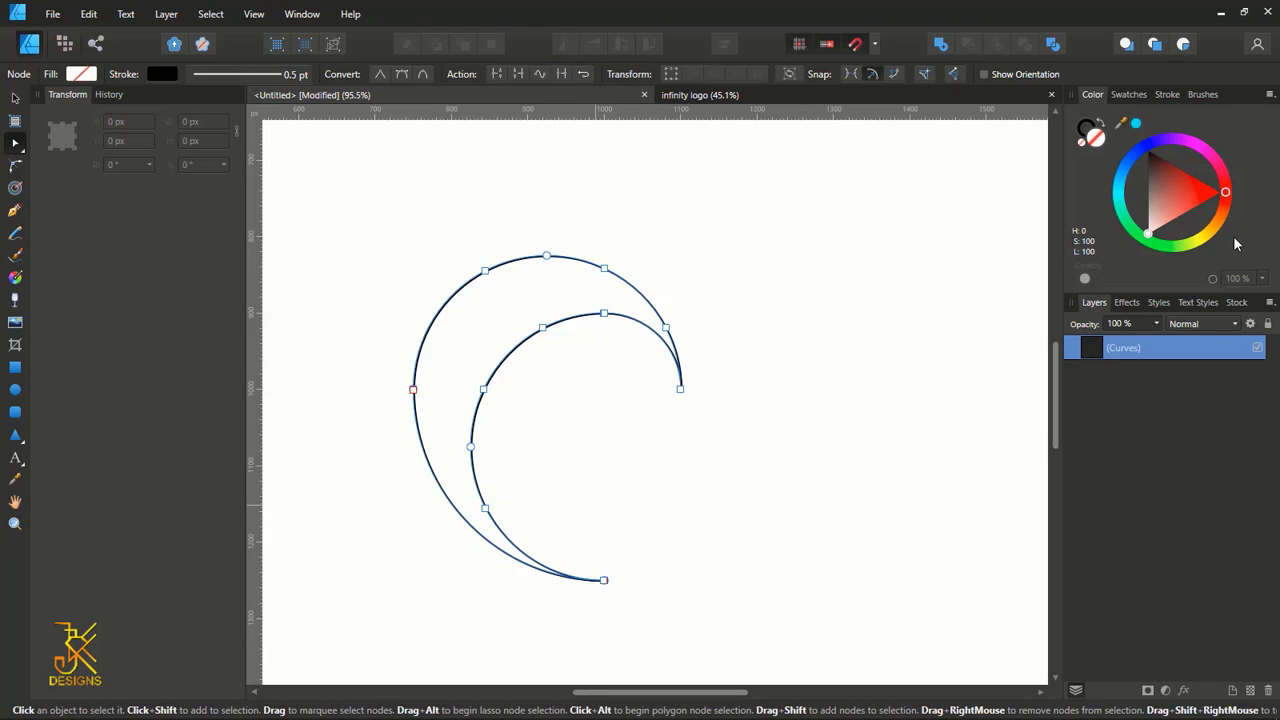
Try a muted red fill on the crescent
mouse_move(1195, 205)
left_mouse_down()
mouse_move(1179, 190)
mouse_move(1179, 207)
mouse_move(1190, 195)
mouse_move(1167, 182)
mouse_move(1212, 192)
mouse_move(1171, 198)
left_mouse_up()
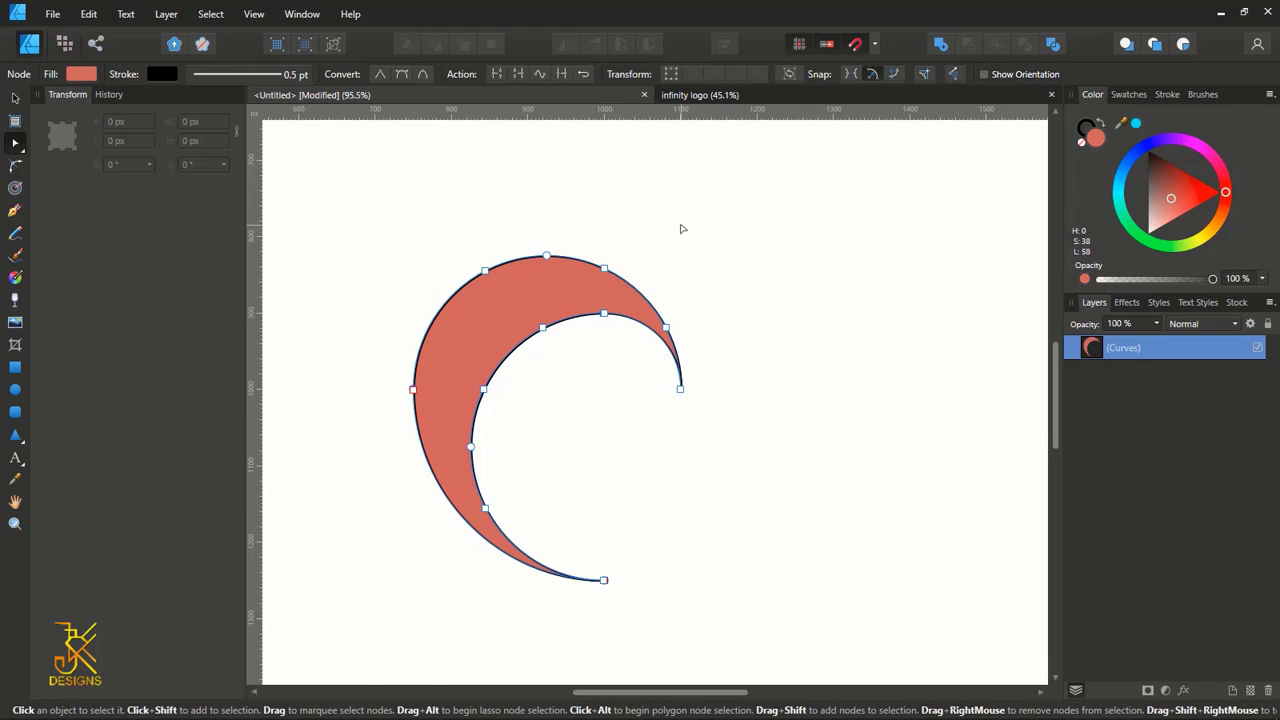
key("ctrl+z")
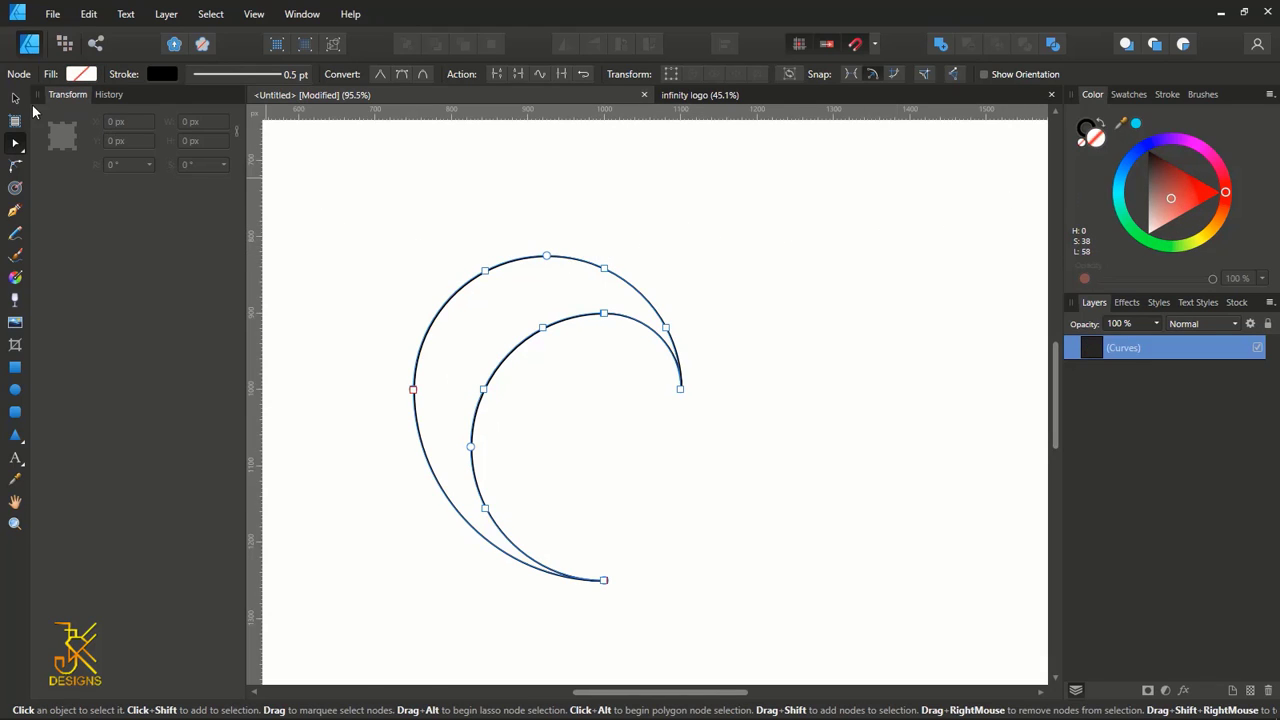
Show the crescent's transform origin and move it to X 1000 px, Y 1000 px at the centre of the page
left_click(15, 98)
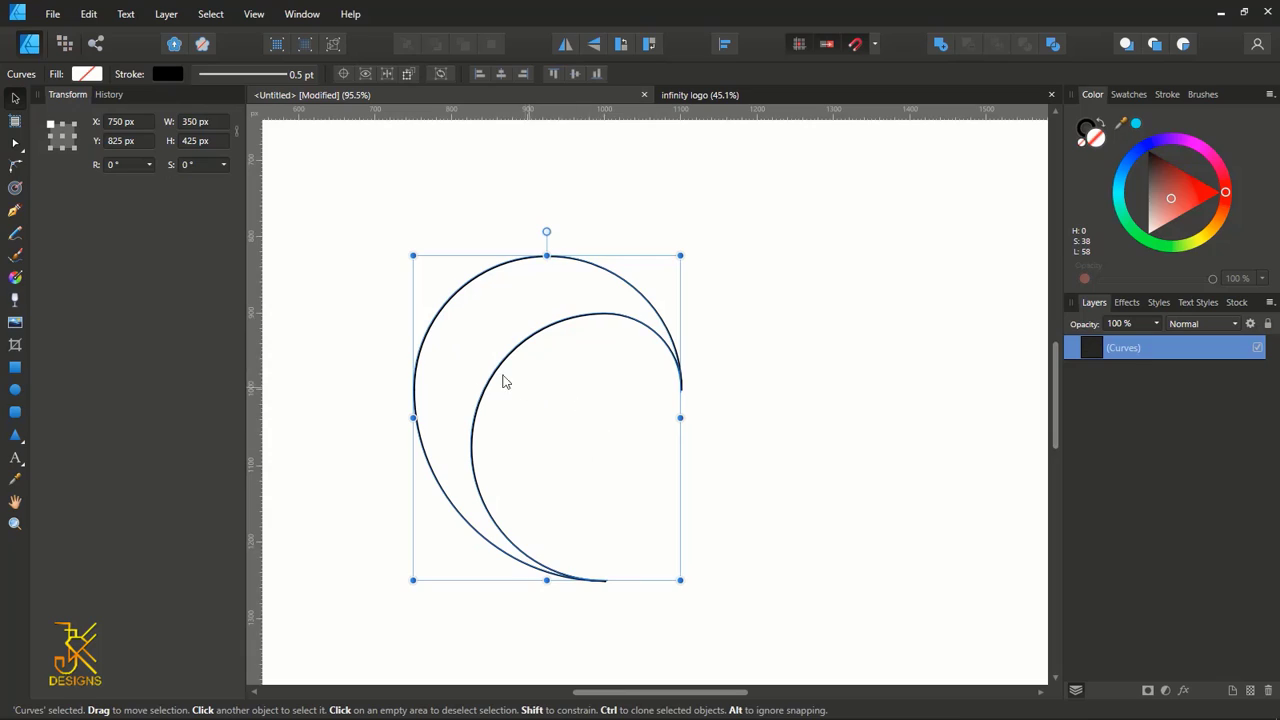
left_click(343, 76)
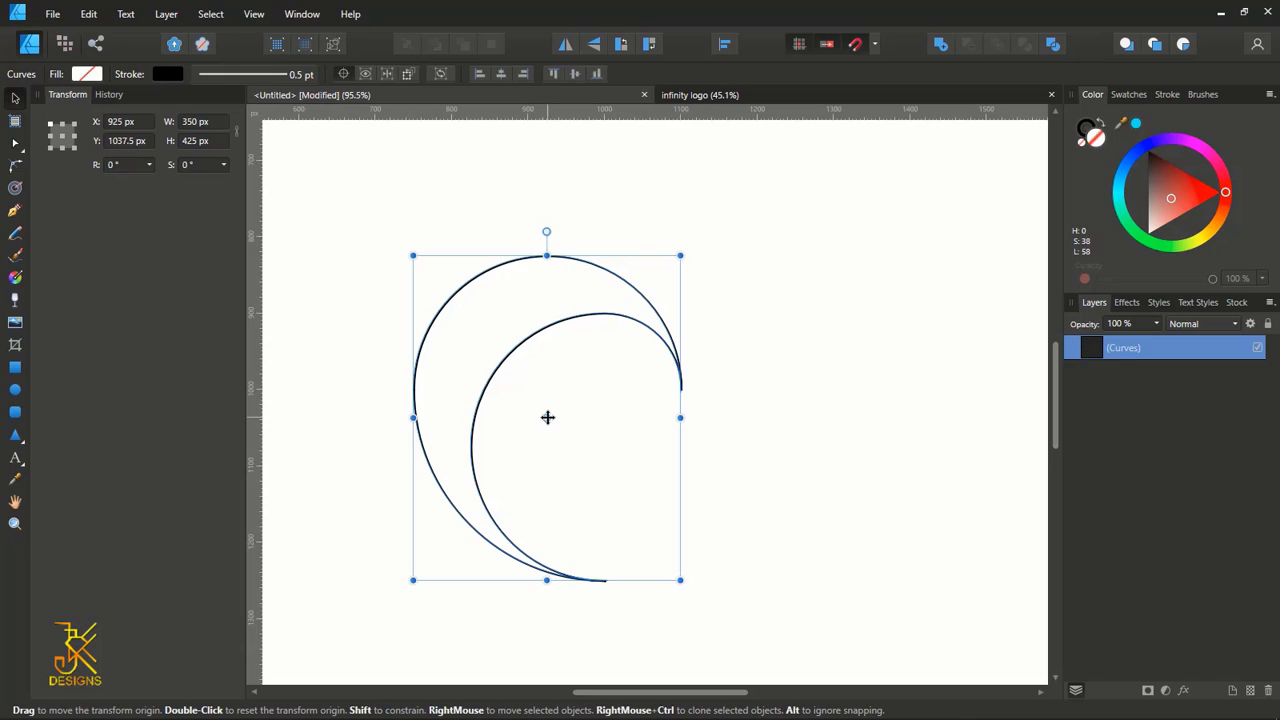
left_click_drag(547, 417, 607, 388)
scroll(606, 388, "up", 2)
left_click_drag(606, 390, 601, 390)
scroll(601, 390, "down", 1)
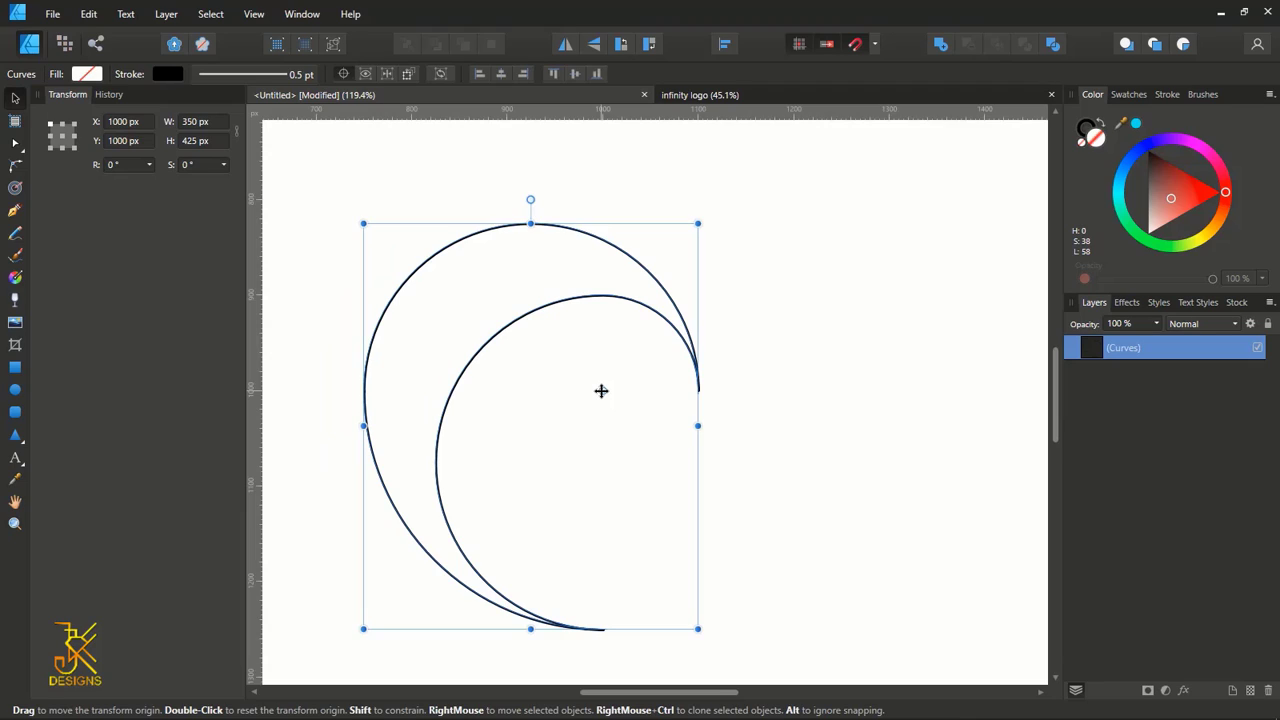
scroll(601, 391, "down", 2)
Duplicate the crescent in place
left_click(648, 374)
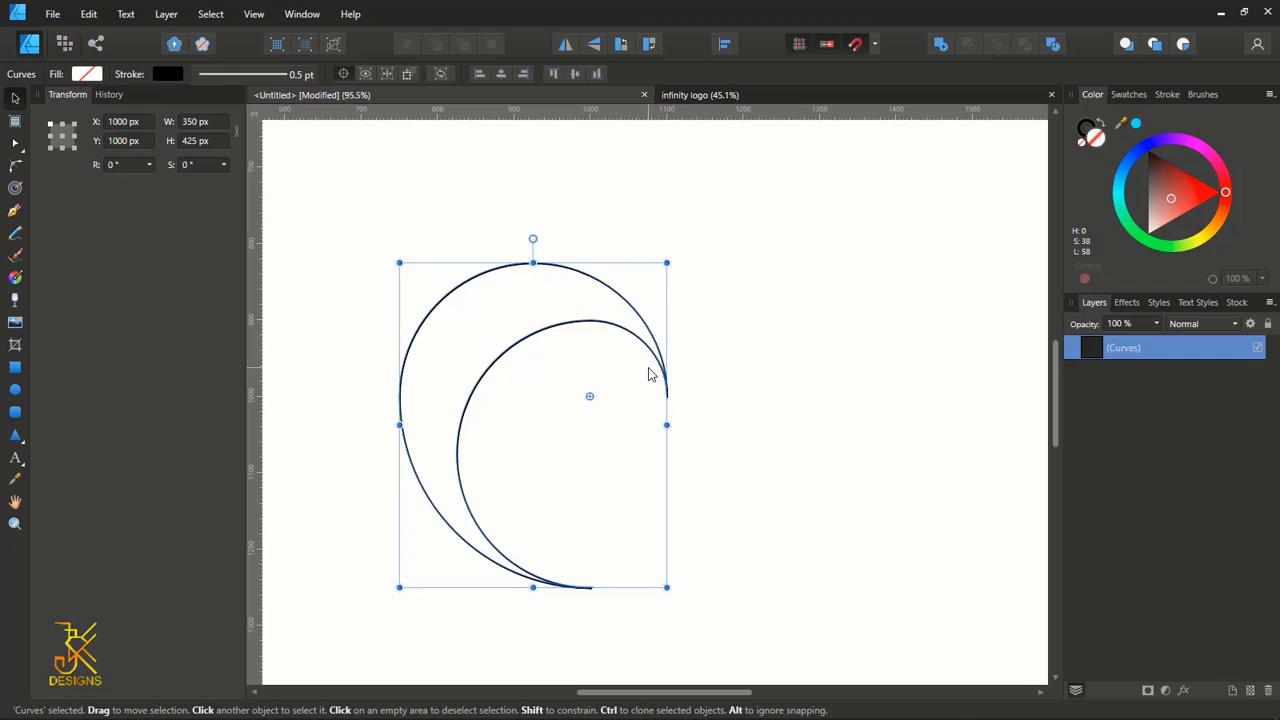
key("ctrl+j")
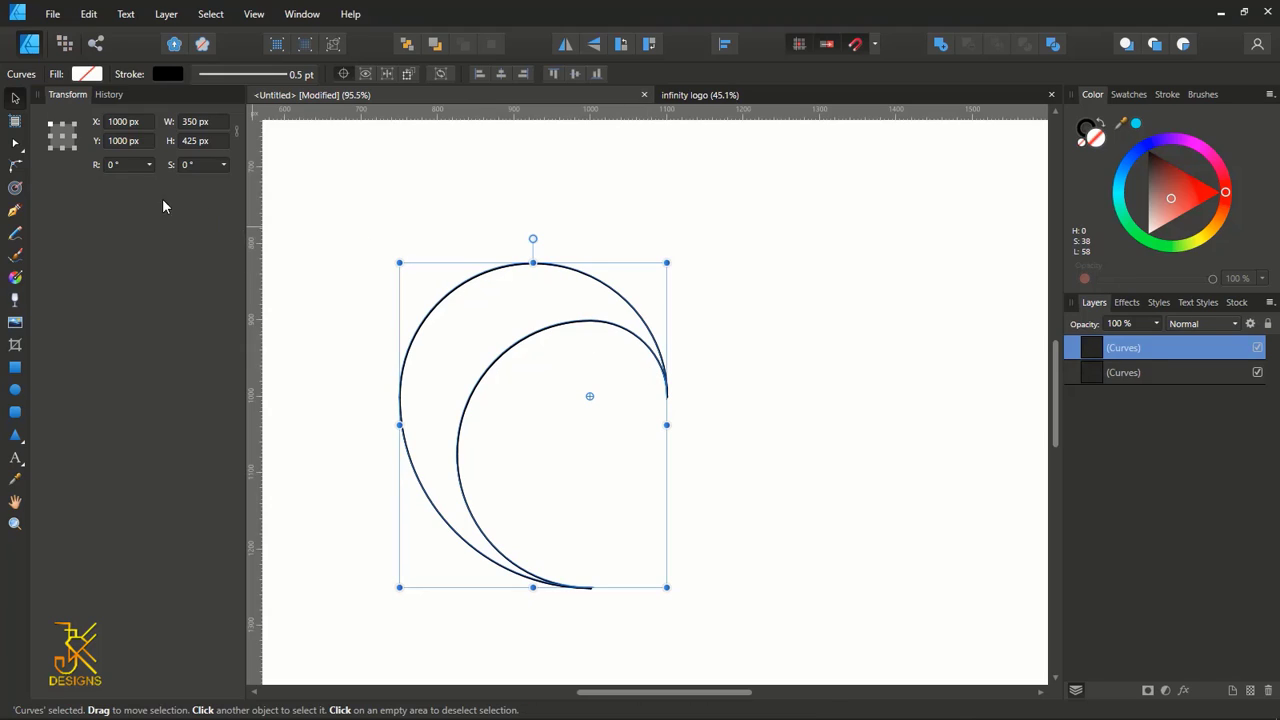
left_click(116, 166)
key("Return")
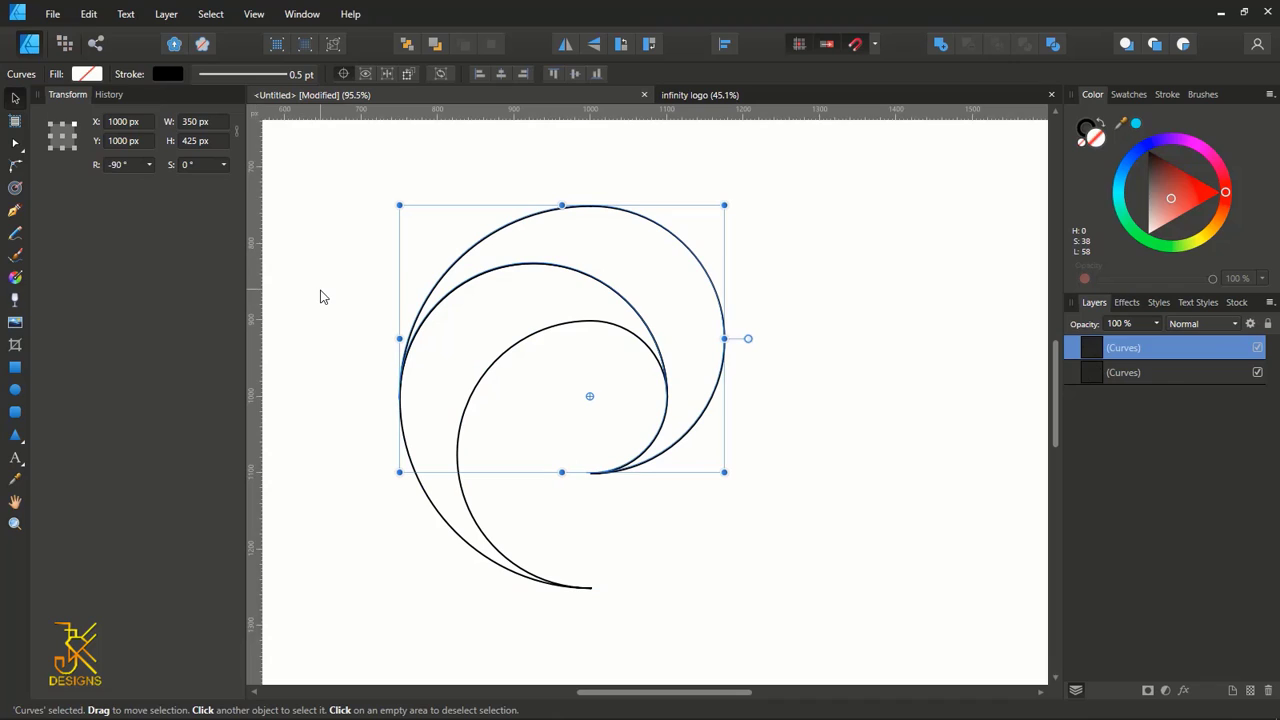
key("ctrl+z")
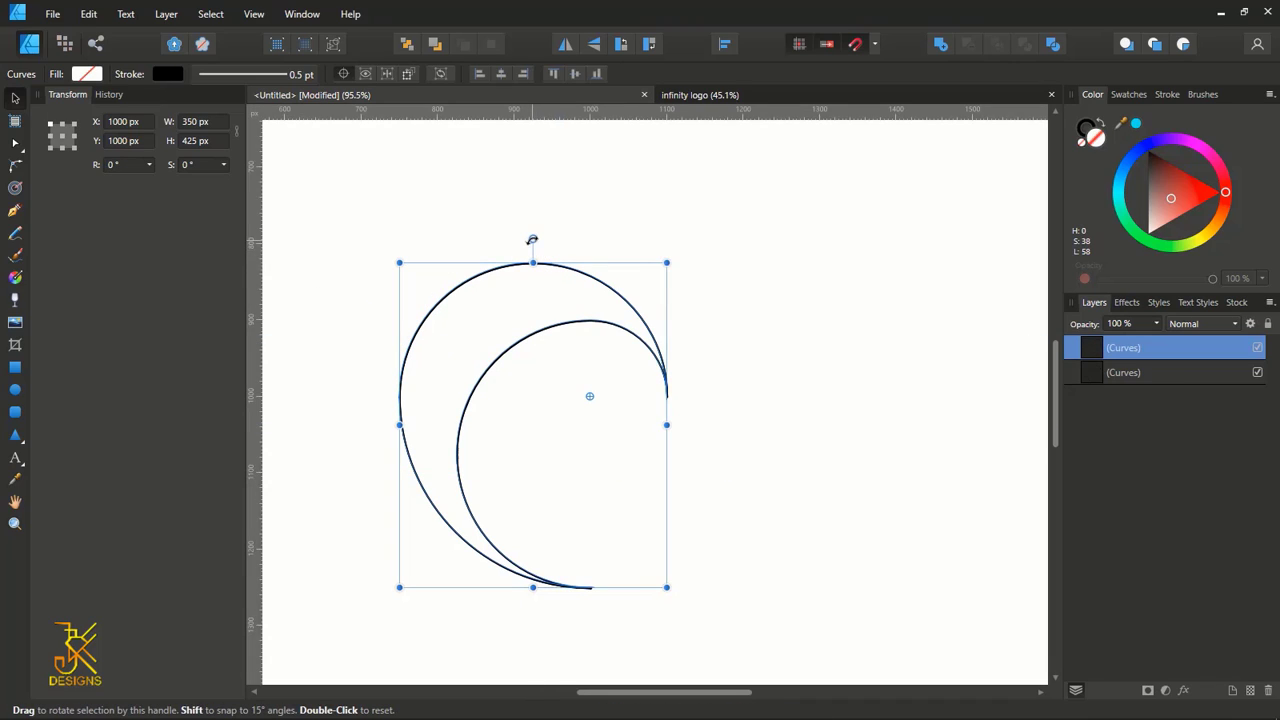
Rotate the duplicated crescent to -90° about the page centre and repeat the rotated duplication twice to complete a ring of four crescents
left_click_drag(532, 240, 701, 367)
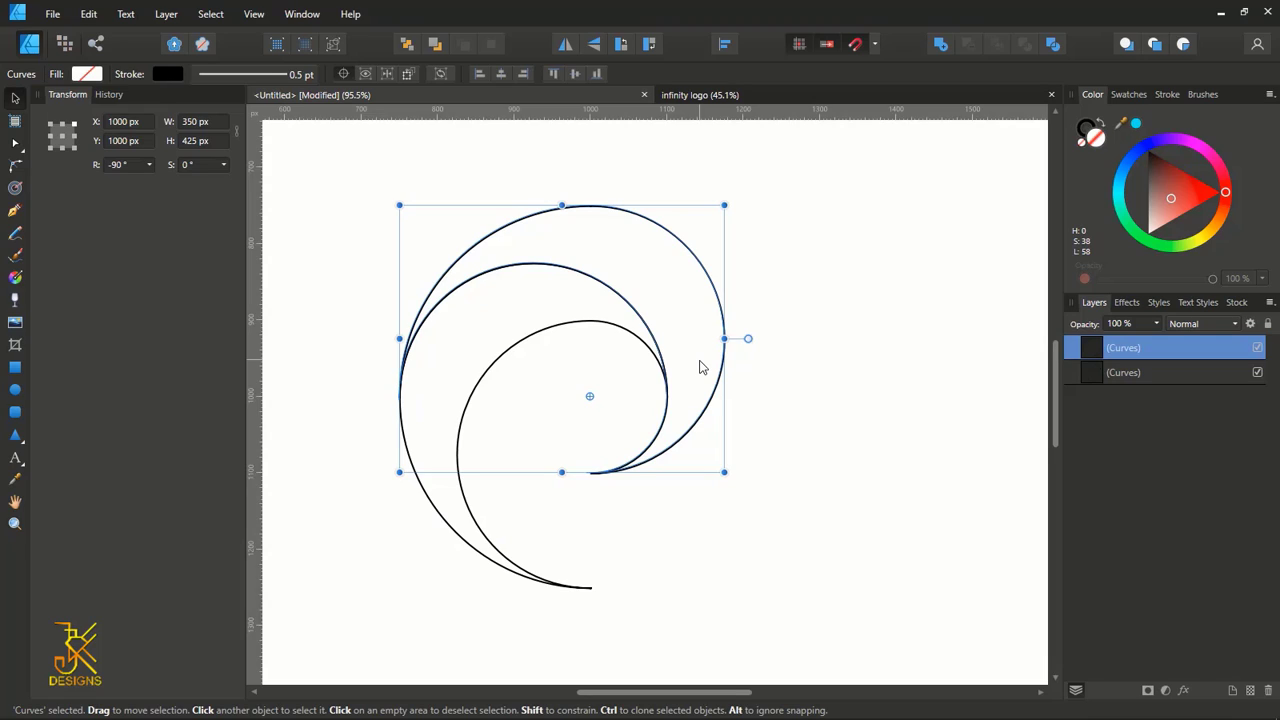
key("ctrl+j")
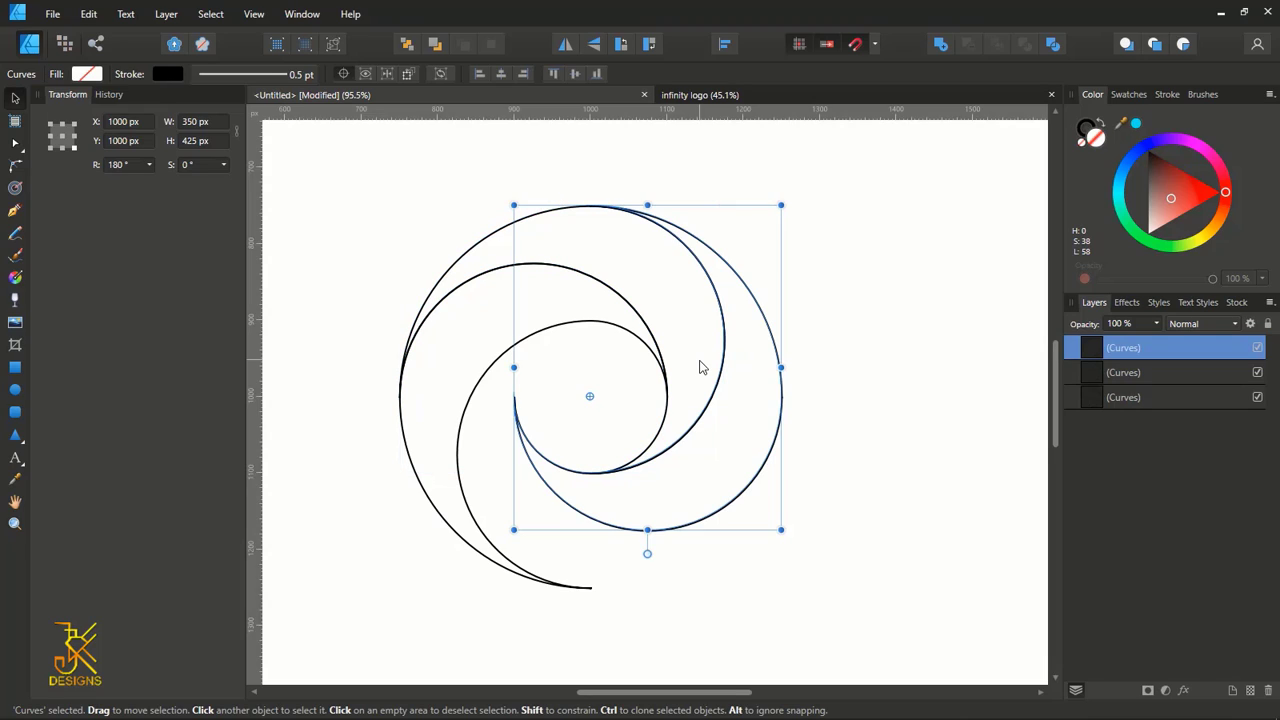
key("ctrl+j")
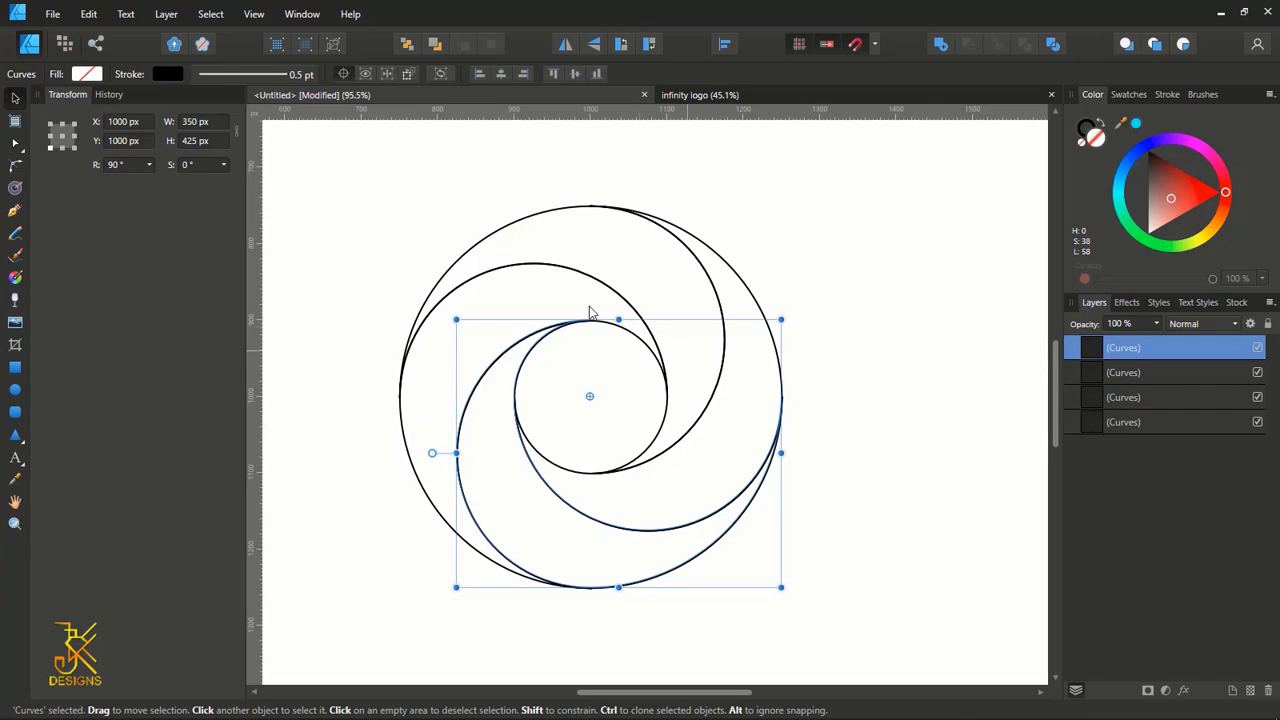
left_click(439, 173)
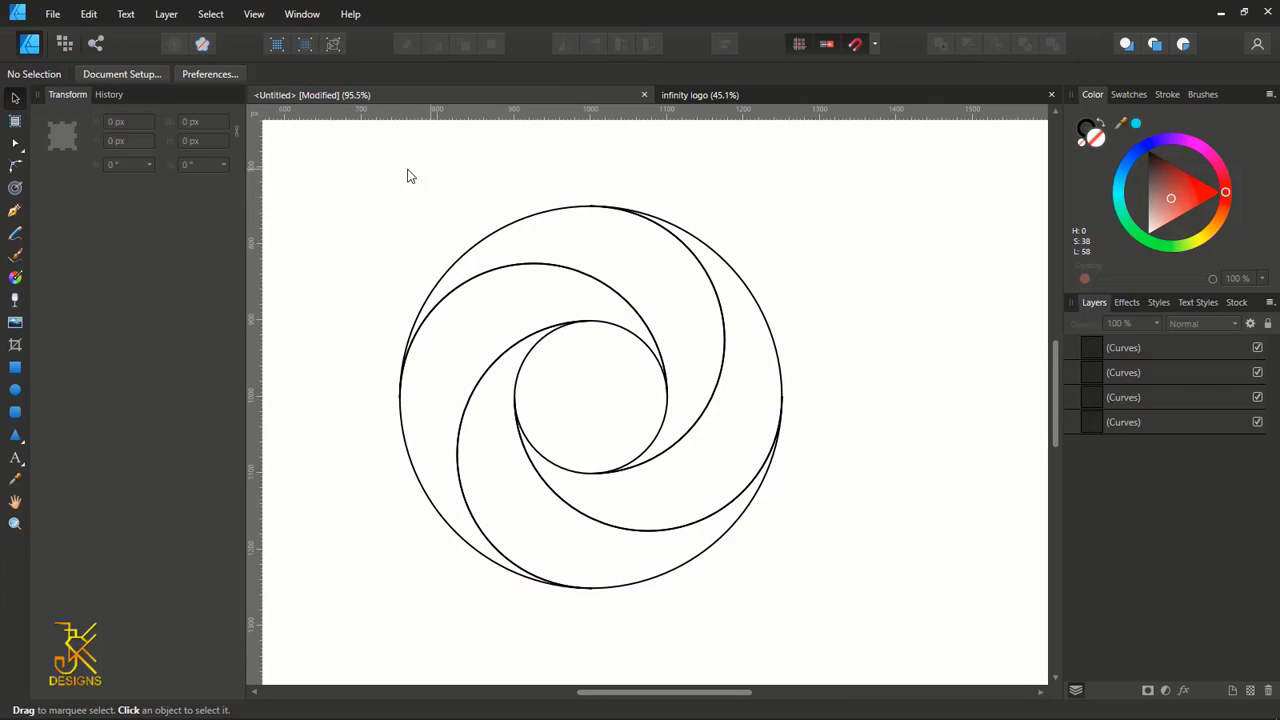
Copy the whole four-crescent ring straight down to Y 1350 px, so its top meets the bottom of the original ring's inner circle
left_click_drag(323, 150, 906, 655)
scroll(717, 429, "down", 3)
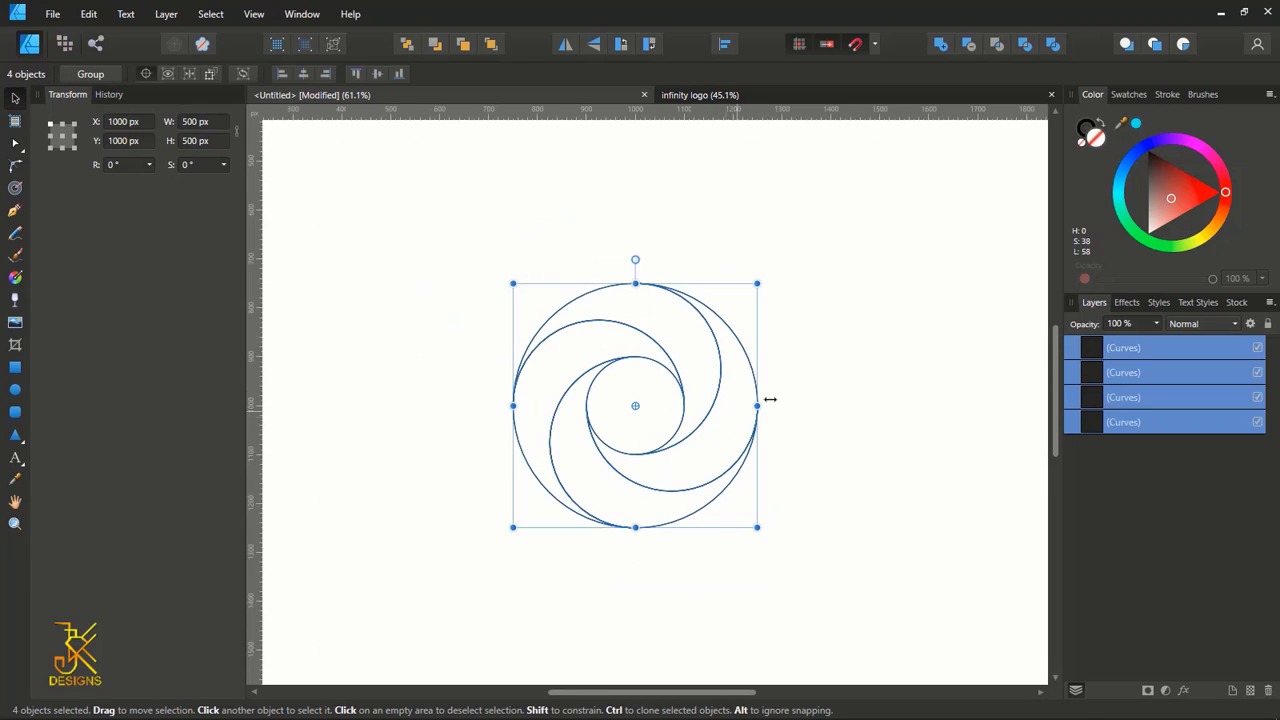
left_click_drag(798, 407, 831, 286)
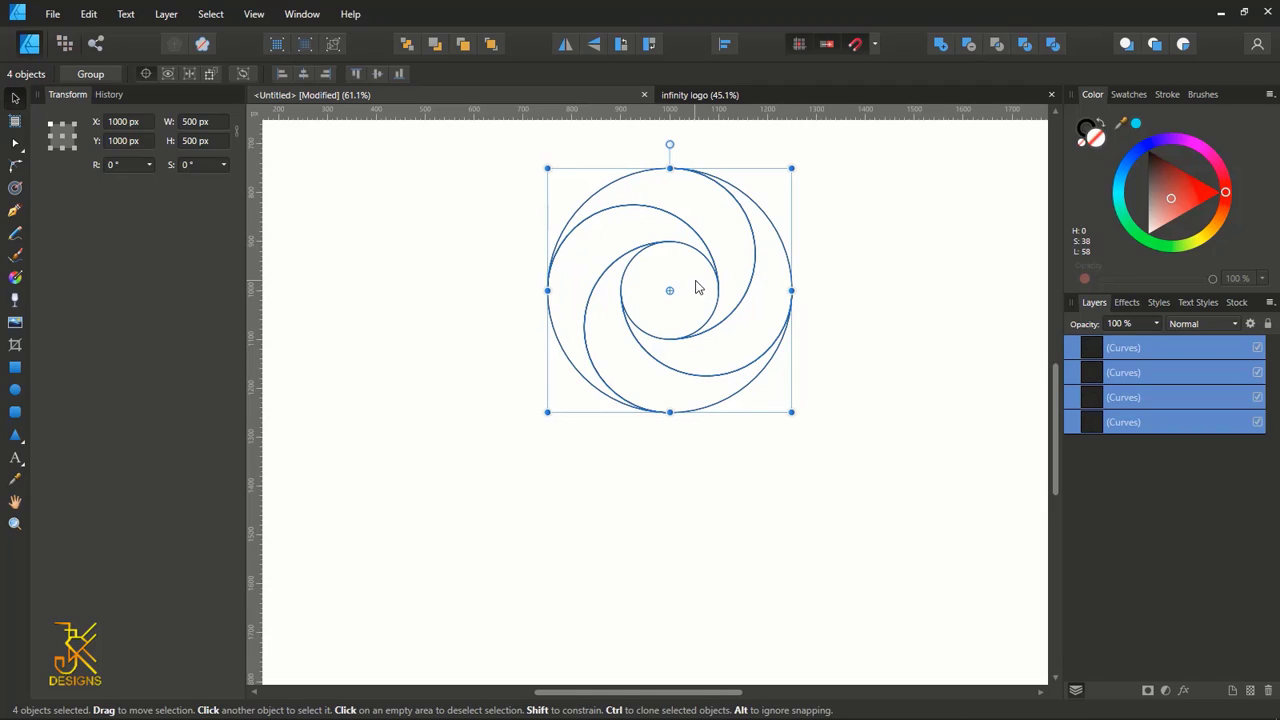
left_click_drag(697, 288, 700, 461)
scroll(665, 360, "up", 10)
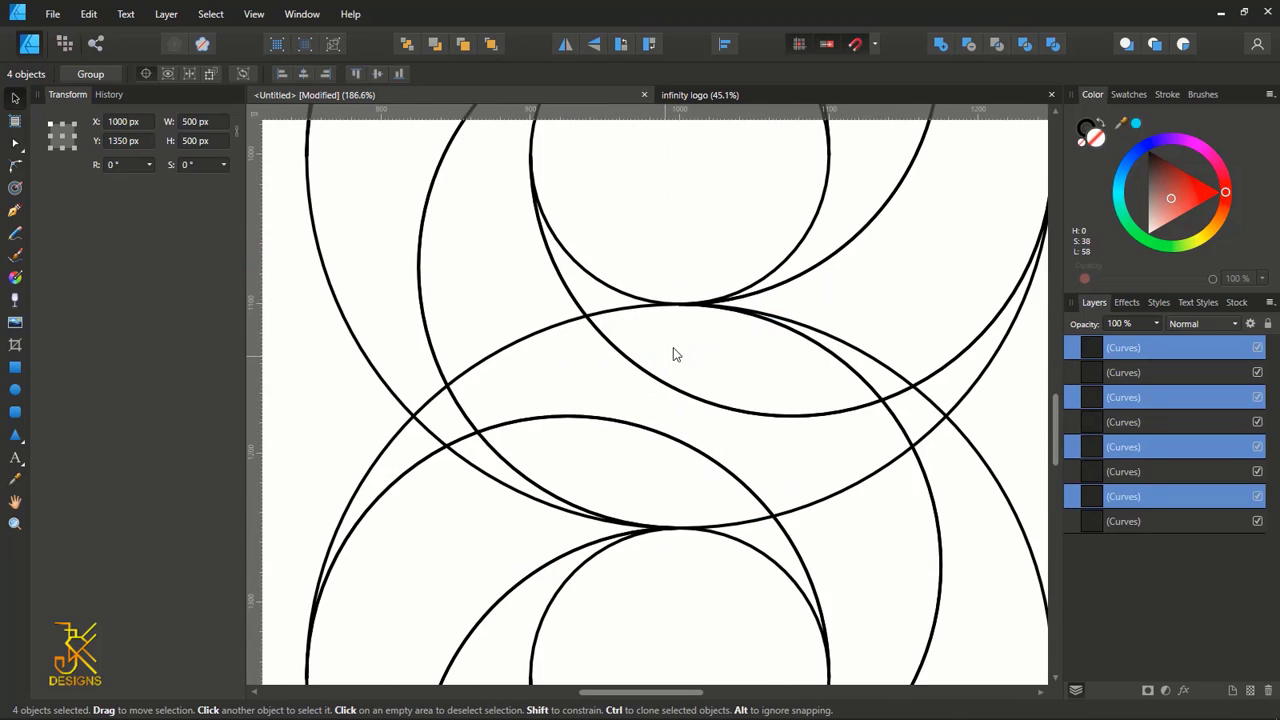
scroll(643, 246, "up", 2)
mouse_move(650, 246)
left_mouse_down()
mouse_move(661, 278)
mouse_move(661, 248)
left_mouse_up()
scroll(661, 248, "down", 12)
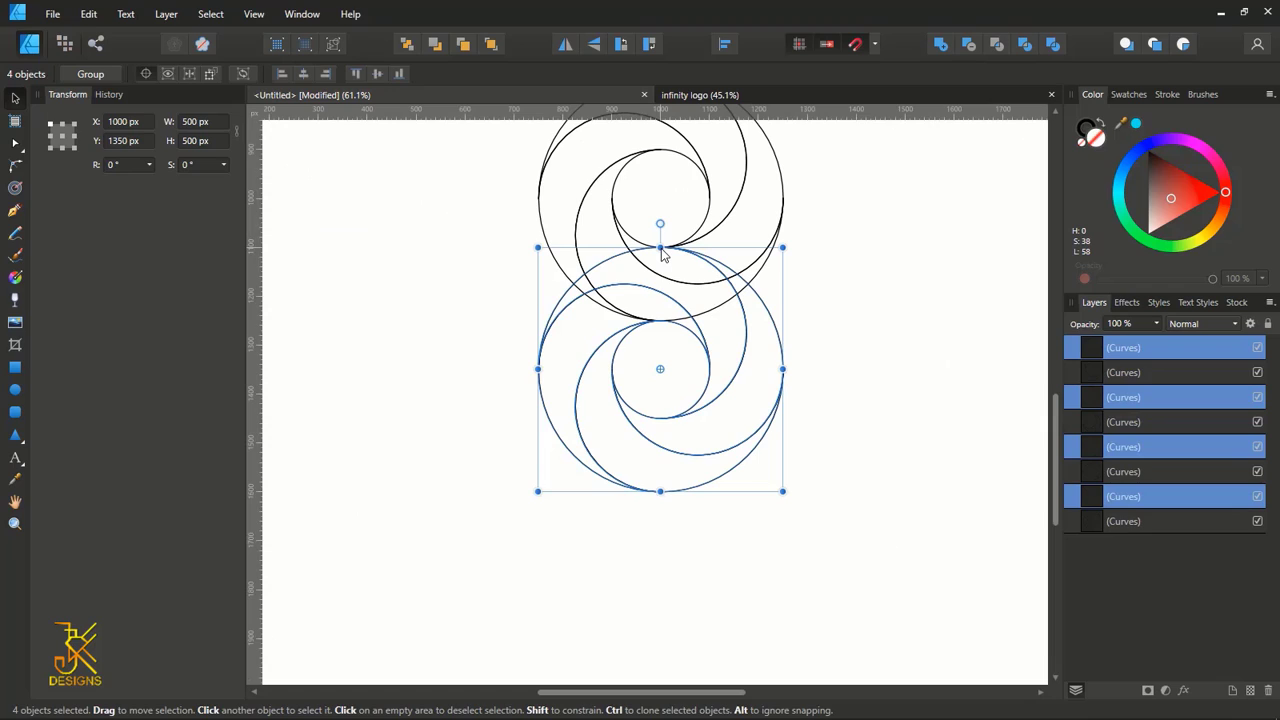
scroll(700, 266, "down", 2)
left_click(787, 325)
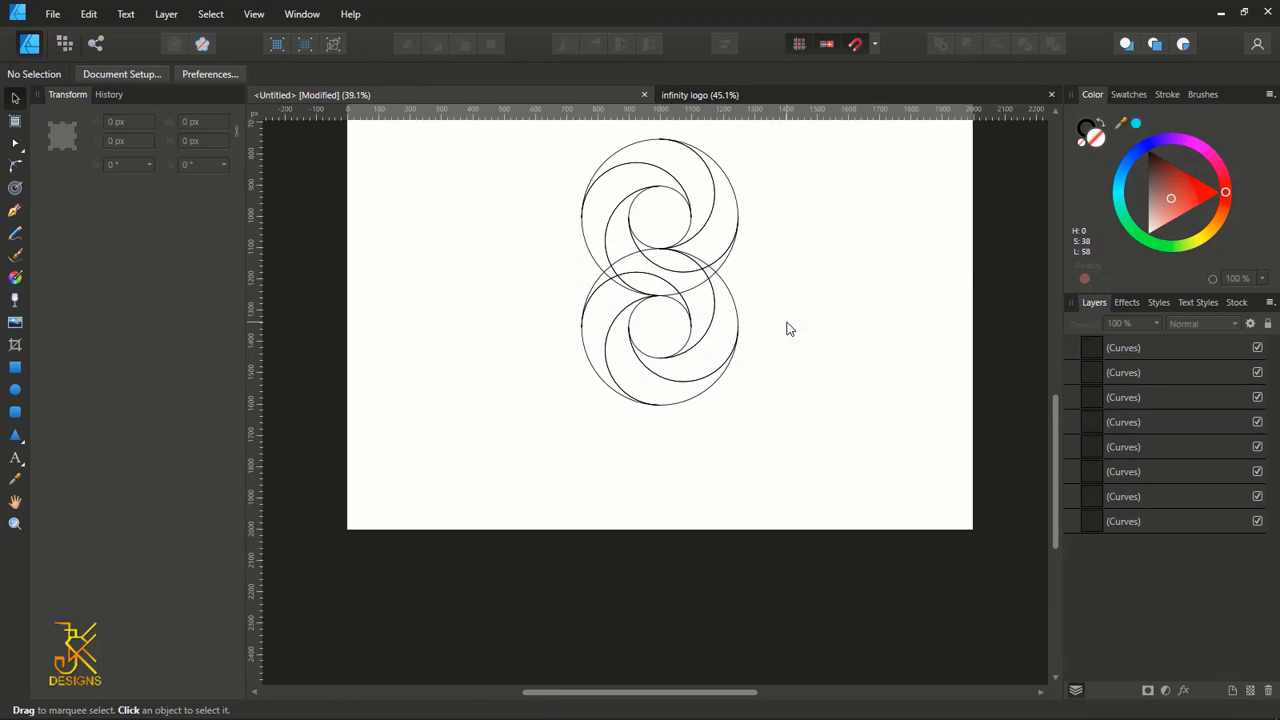
Move both stacked rings to X 1501 px and place a copy of them at X 530 px on the same level
left_click_drag(506, 174, 797, 595)
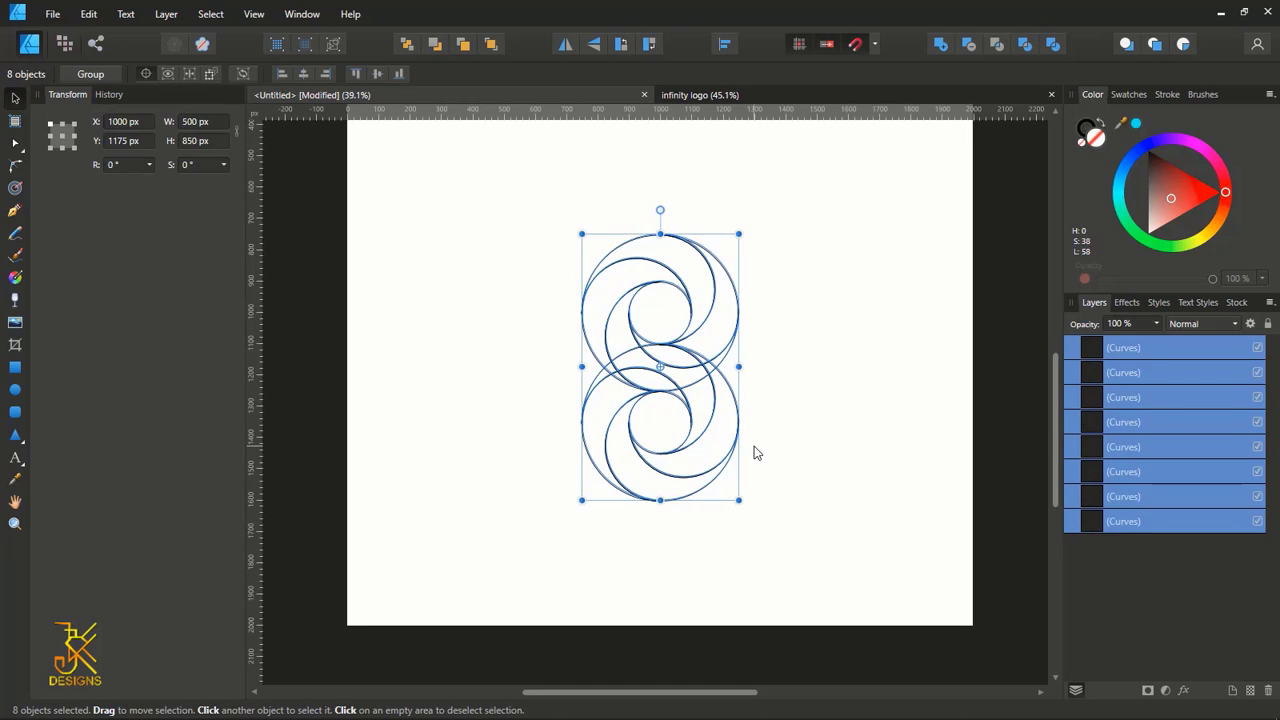
left_click(660, 357)
left_click_drag(660, 362, 822, 372)
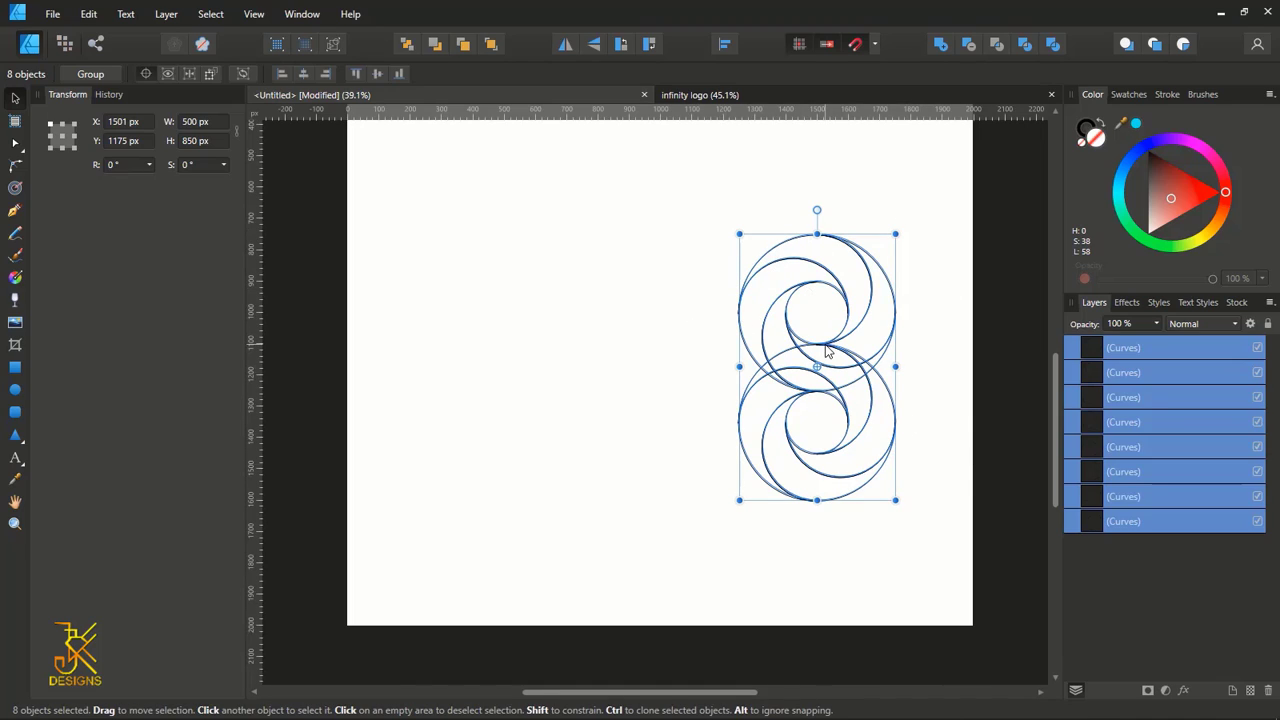
left_click_drag(826, 350, 514, 340)
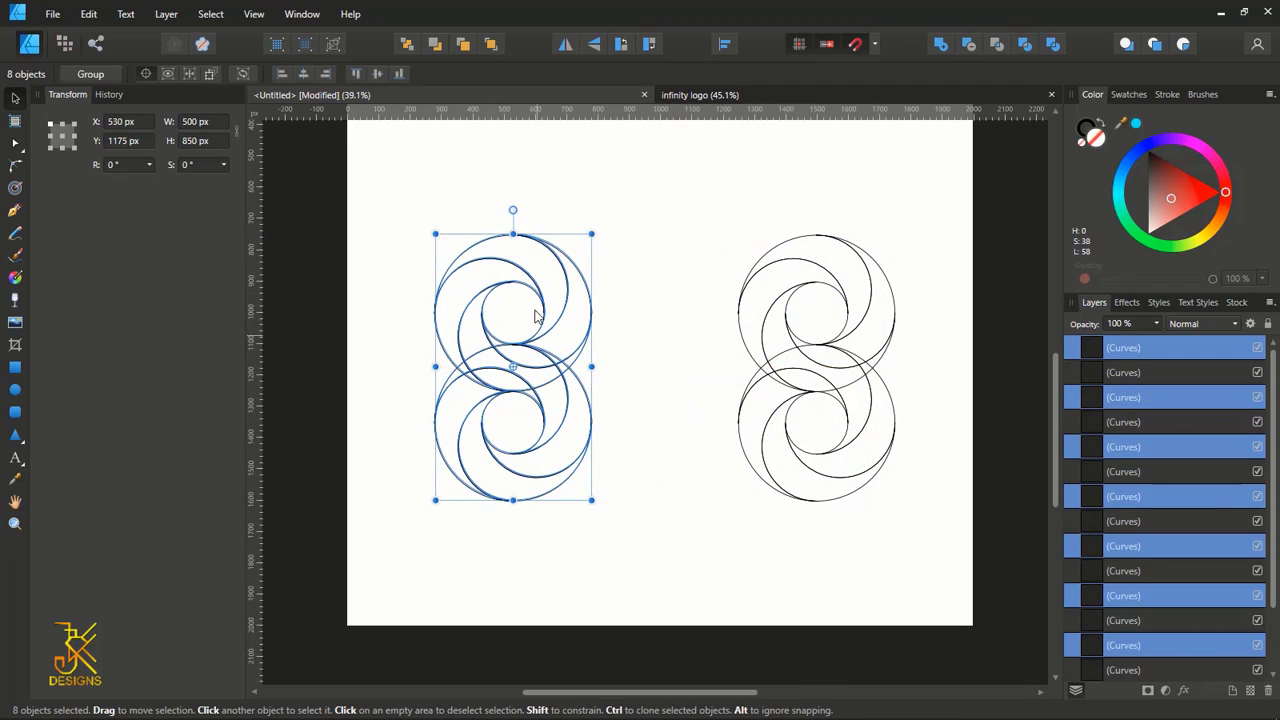
key("space")
left_click_drag(641, 332, 711, 320)
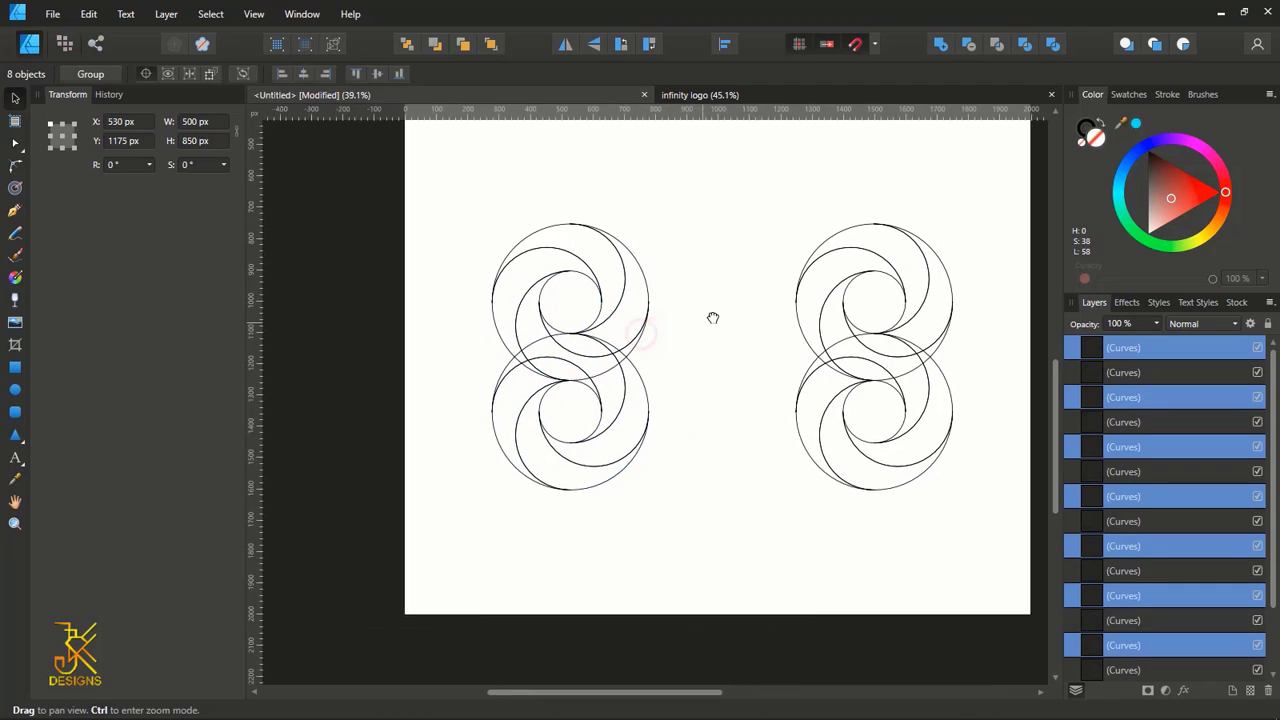
scroll(640, 323, "up", 3)
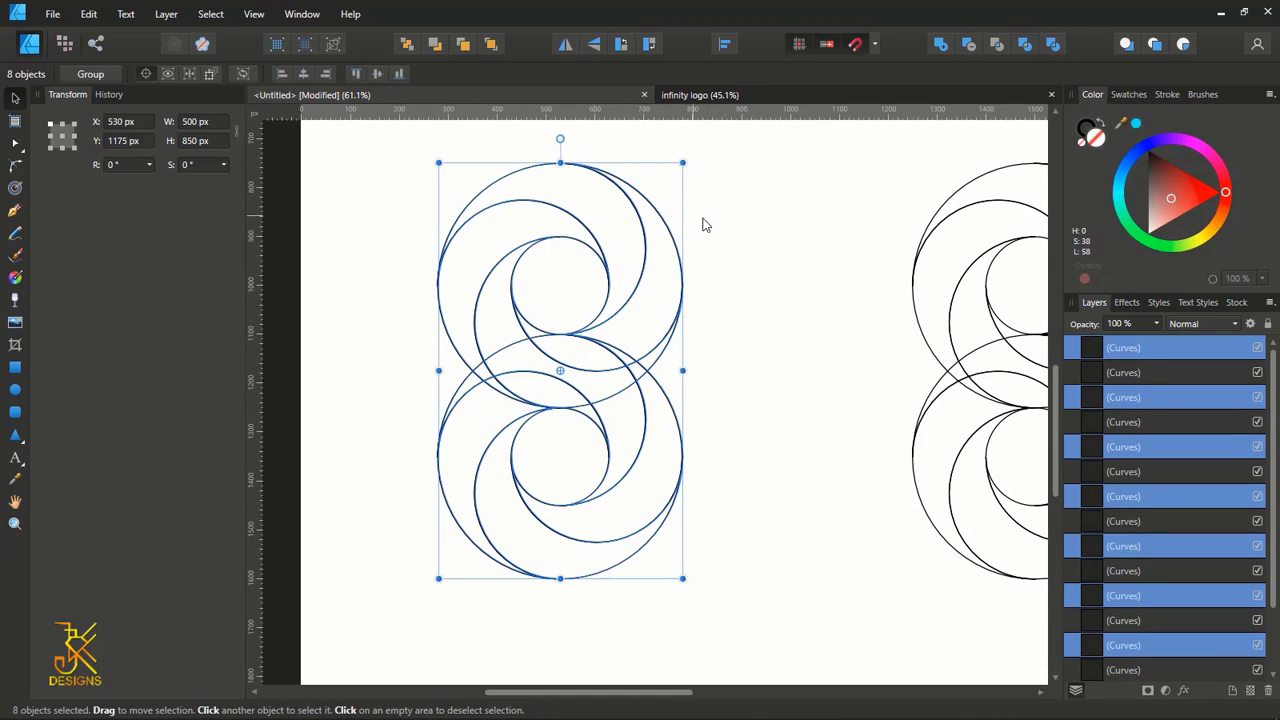
In the copy at X 530 px, delete the upper ring's left and top crescents and the lower ring's bottom crescent
left_click(744, 238)
left_click(441, 316)
key("ctrl+z")
left_click(637, 558)
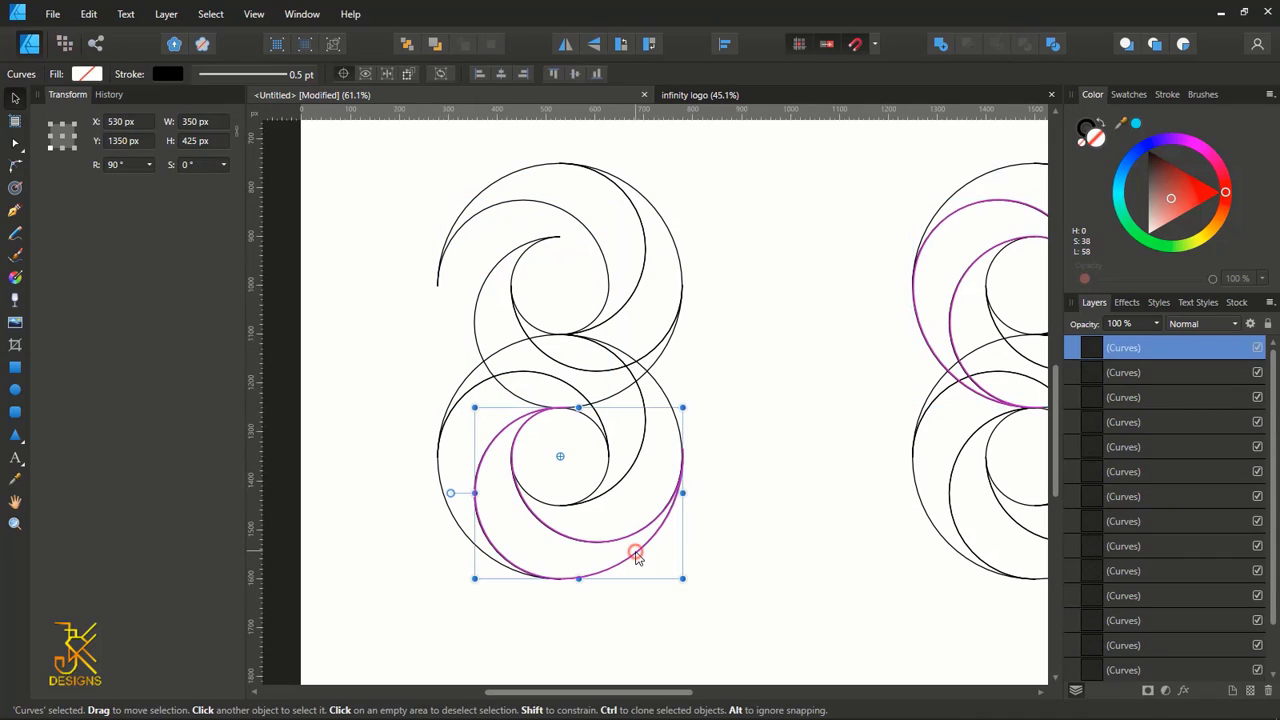
key("ctrl+z")
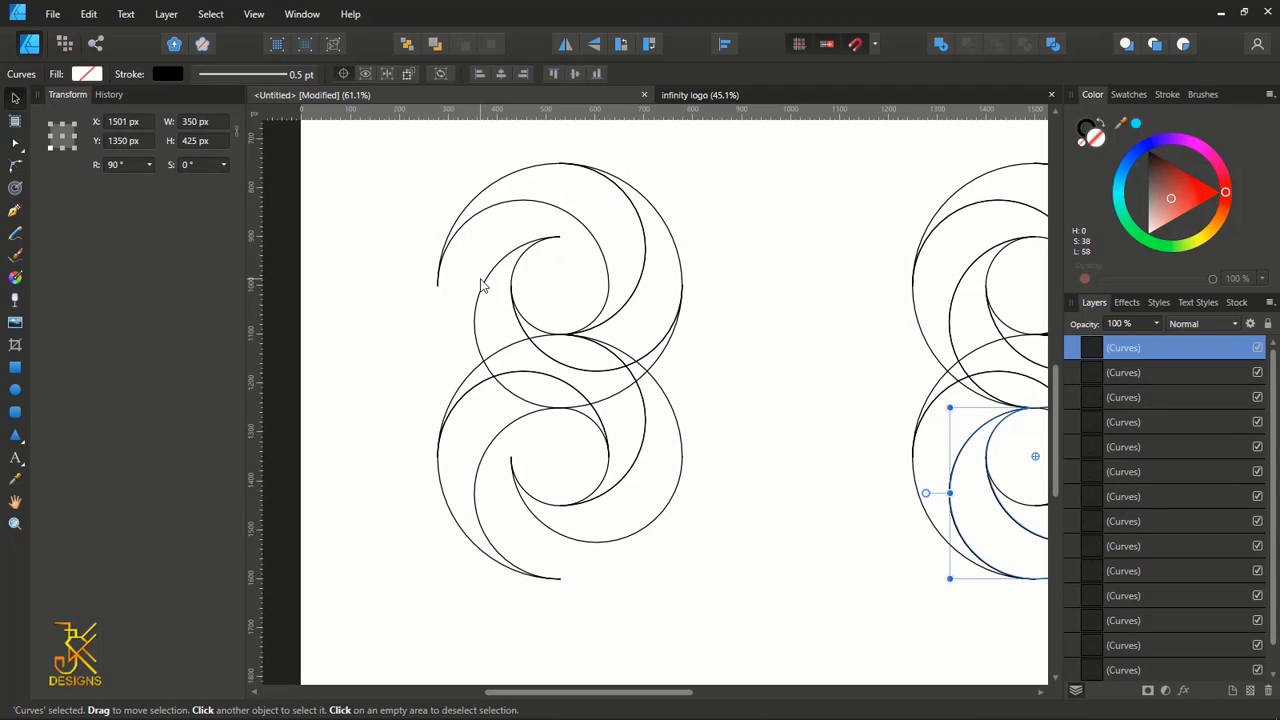
left_click(597, 294)
left_click(582, 232)
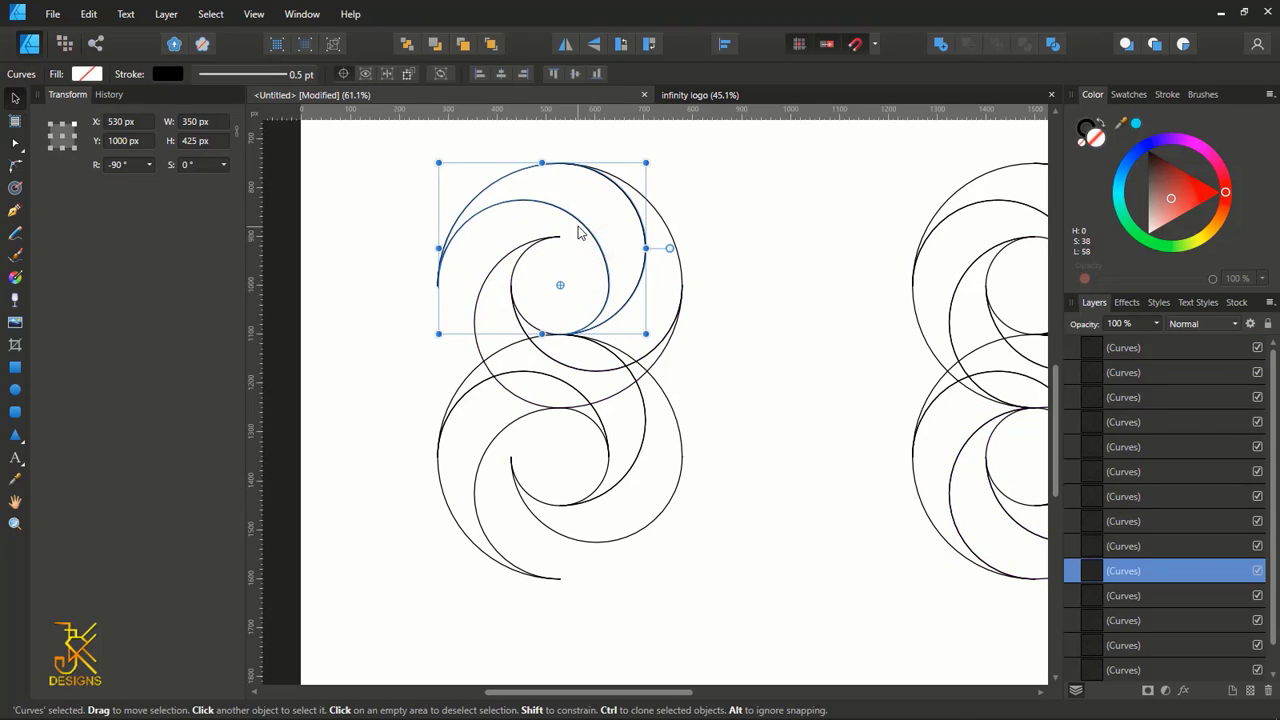
key("ctrl+z")
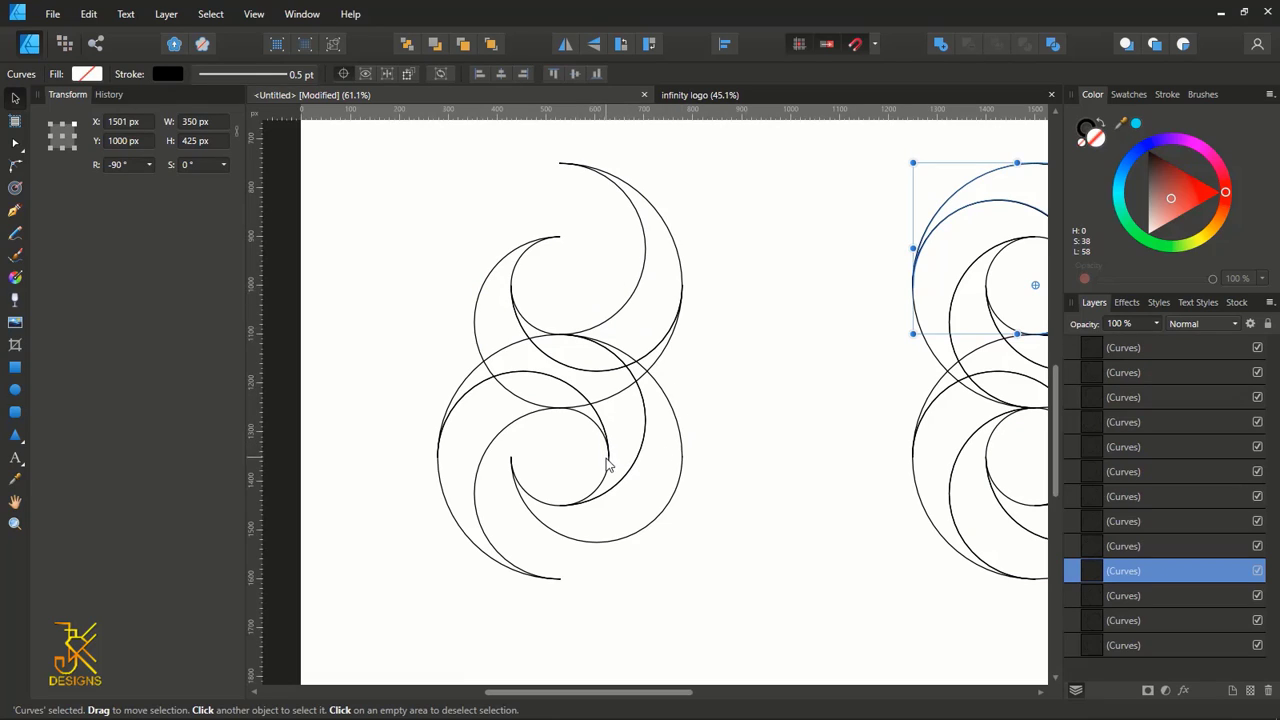
key("ctrl+z")
key("ctrl+z")
key("ctrl+z")
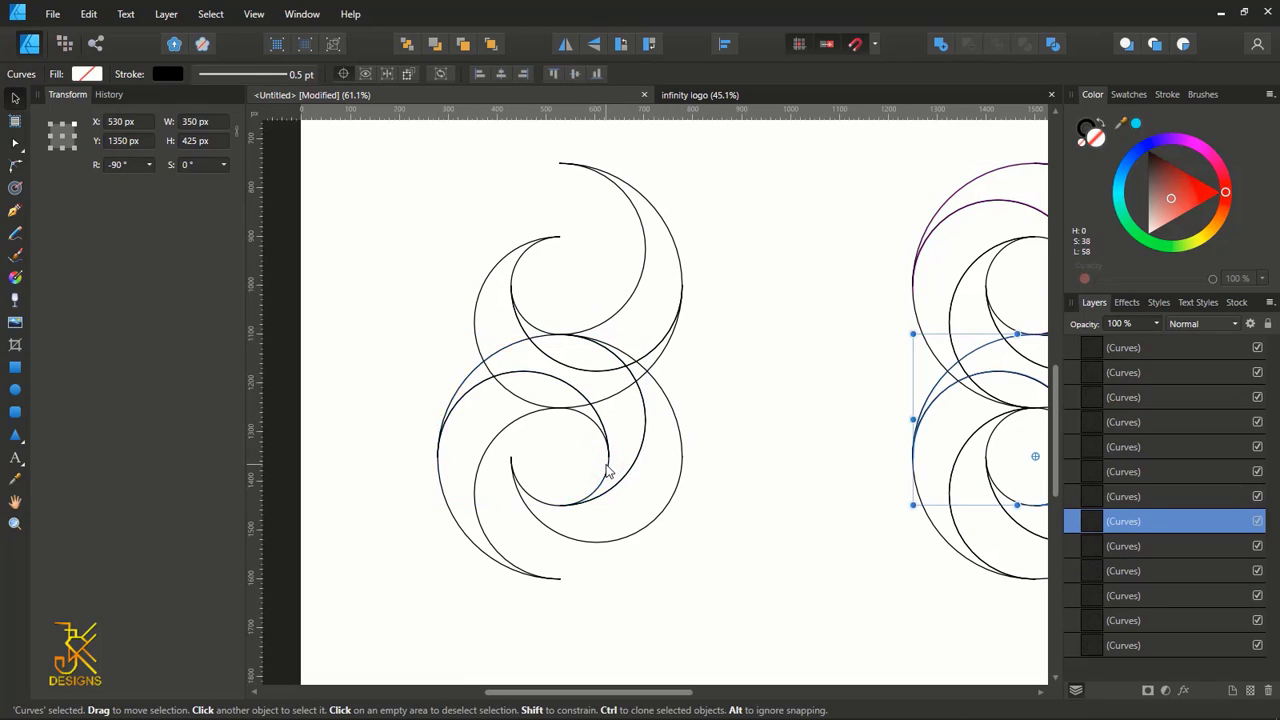
key("ctrl+shift+z")
key("ctrl+shift+z")
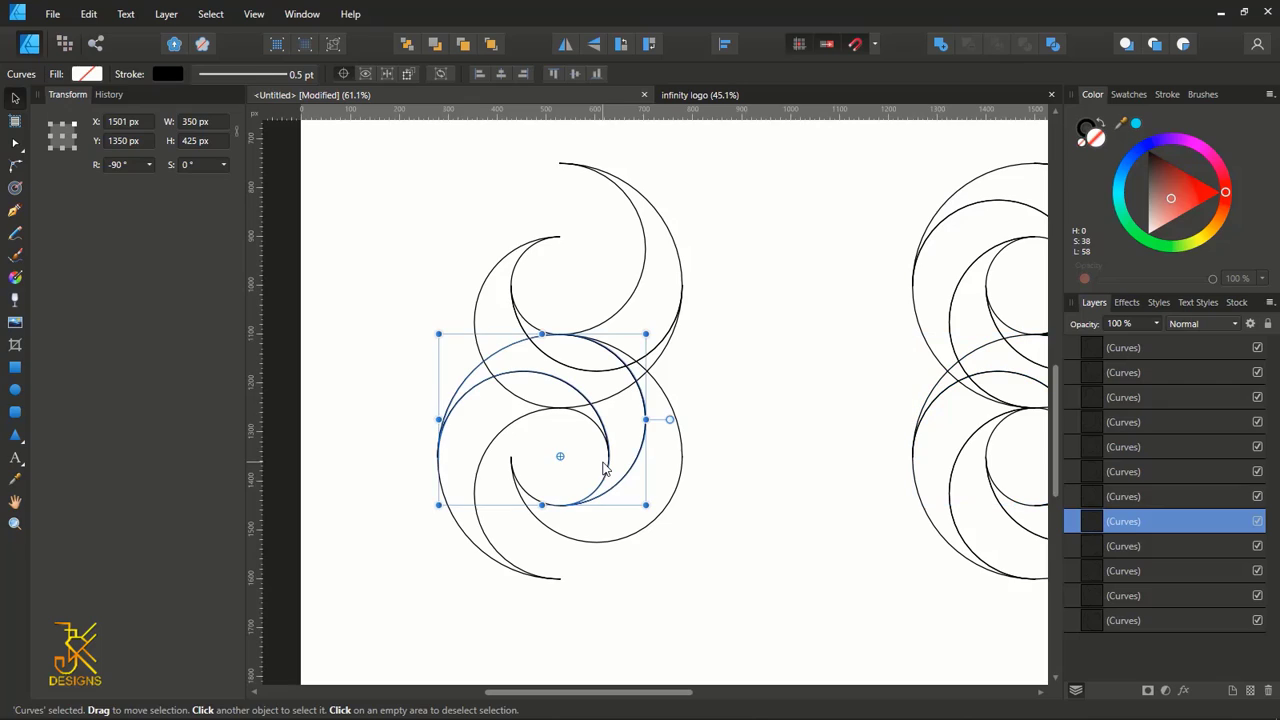
Delete the right-hand crescent of the lower ring in the copy at X 530 px
left_click(681, 437)
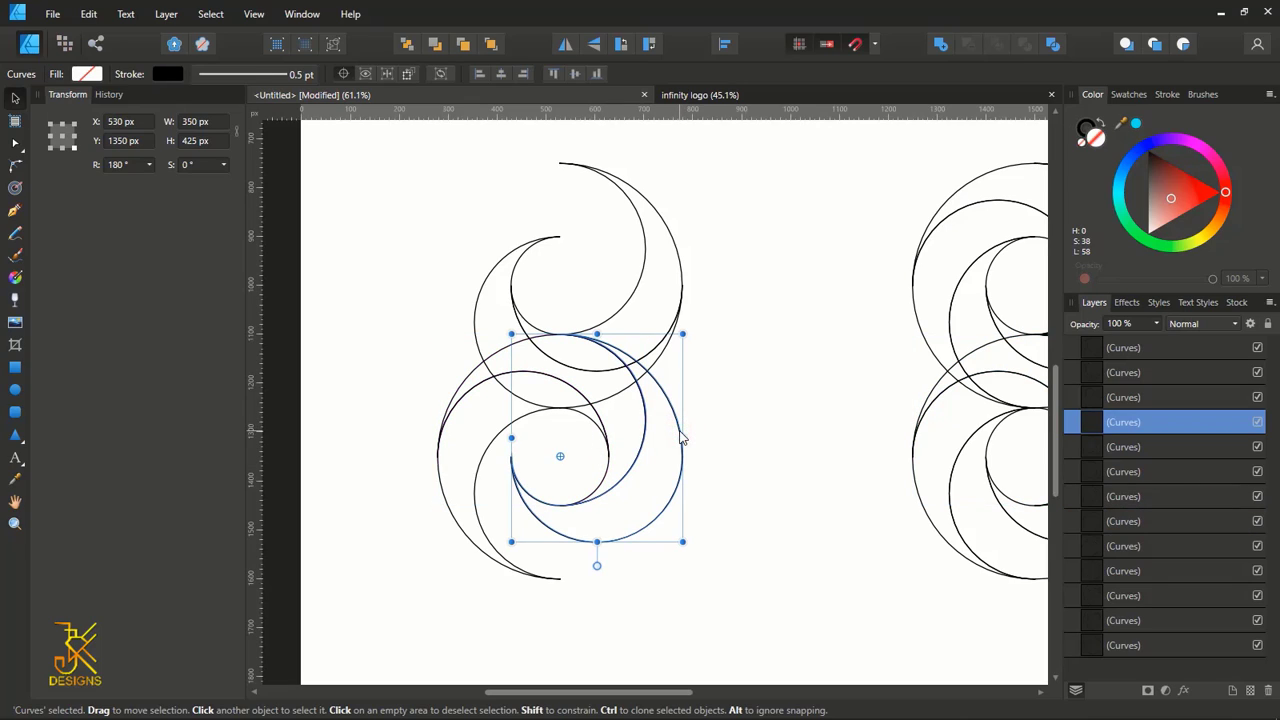
key("ctrl+z")
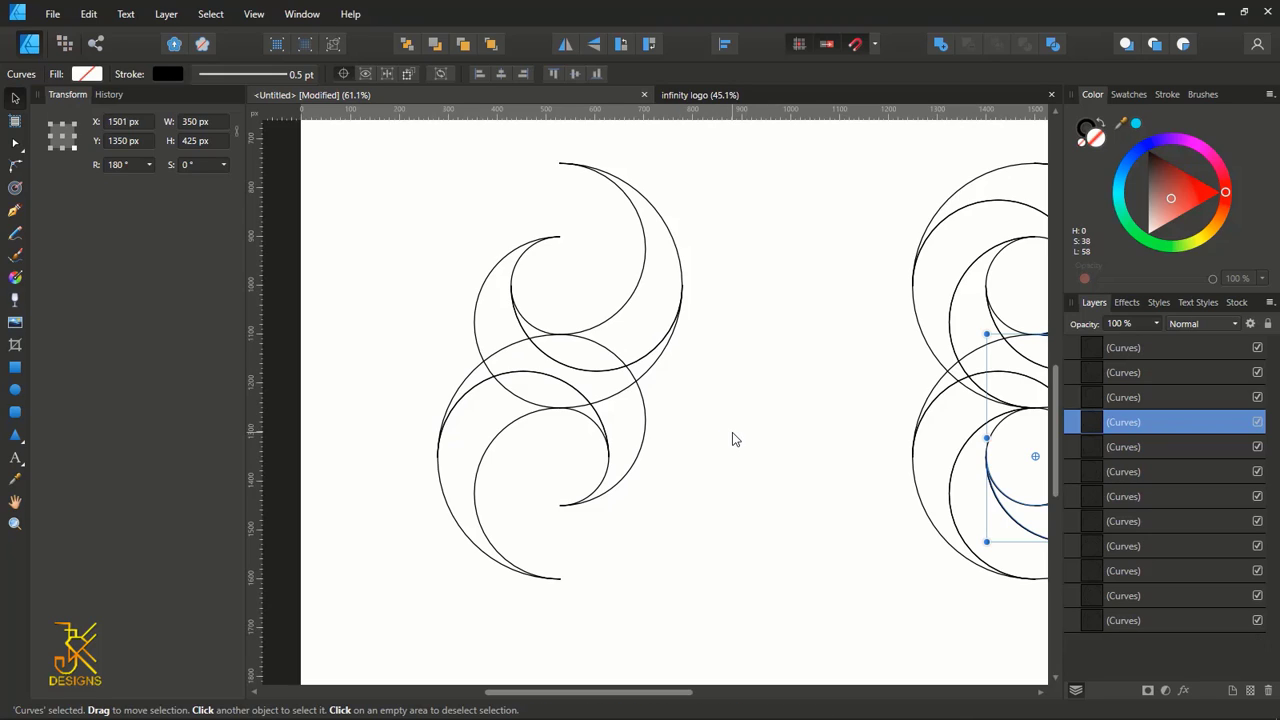
scroll(732, 437, "down", 1)
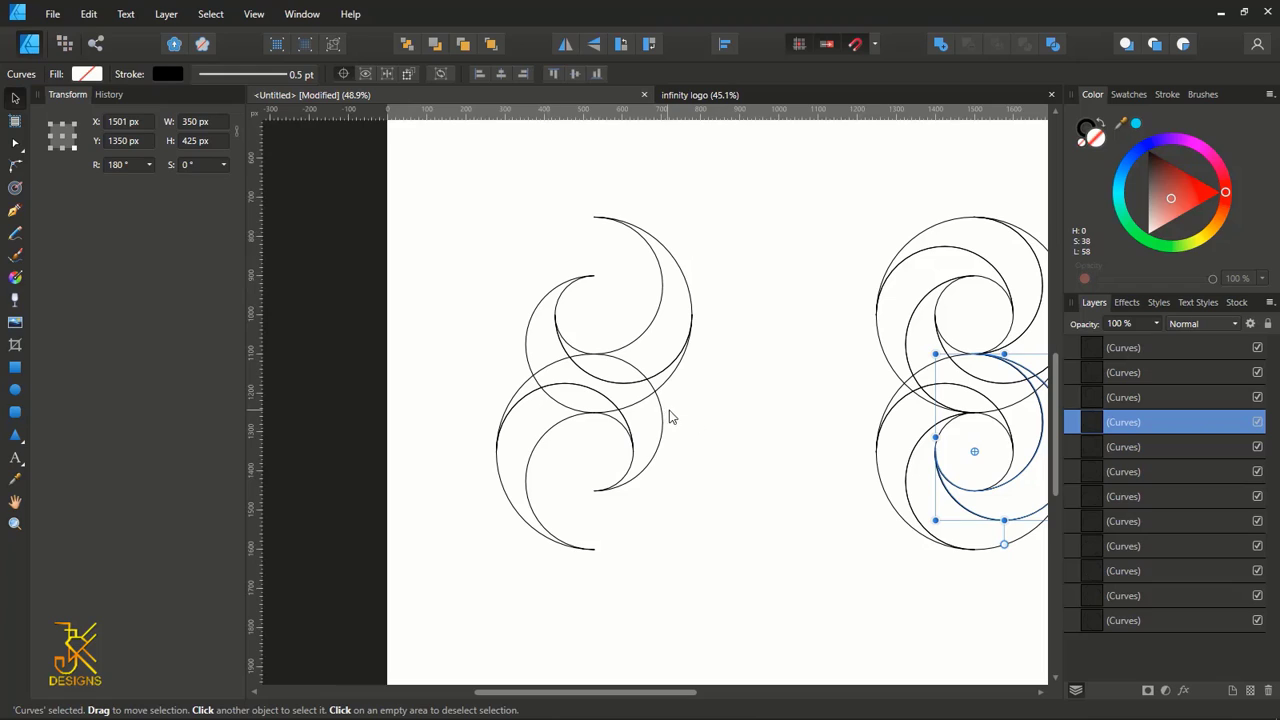
left_click(740, 432)
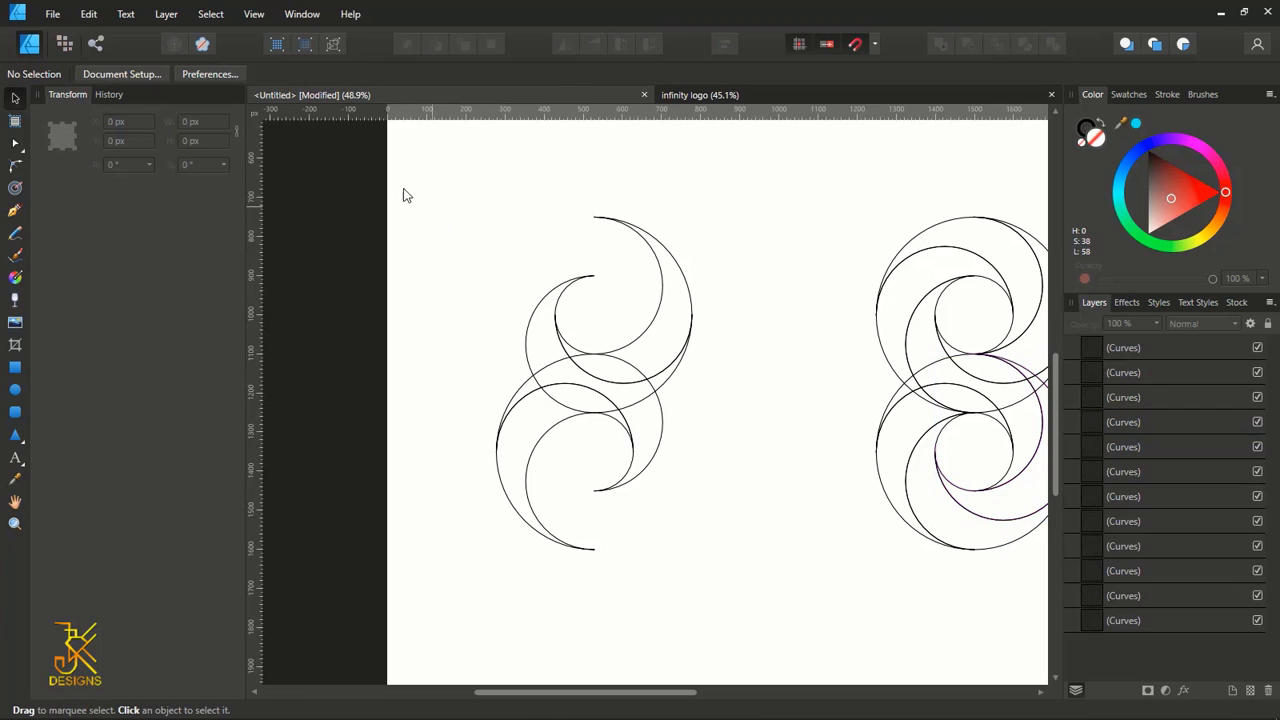
Break the four remaining crescents of the left copy into separate curves at all their nodes
left_click_drag(376, 161, 723, 566)
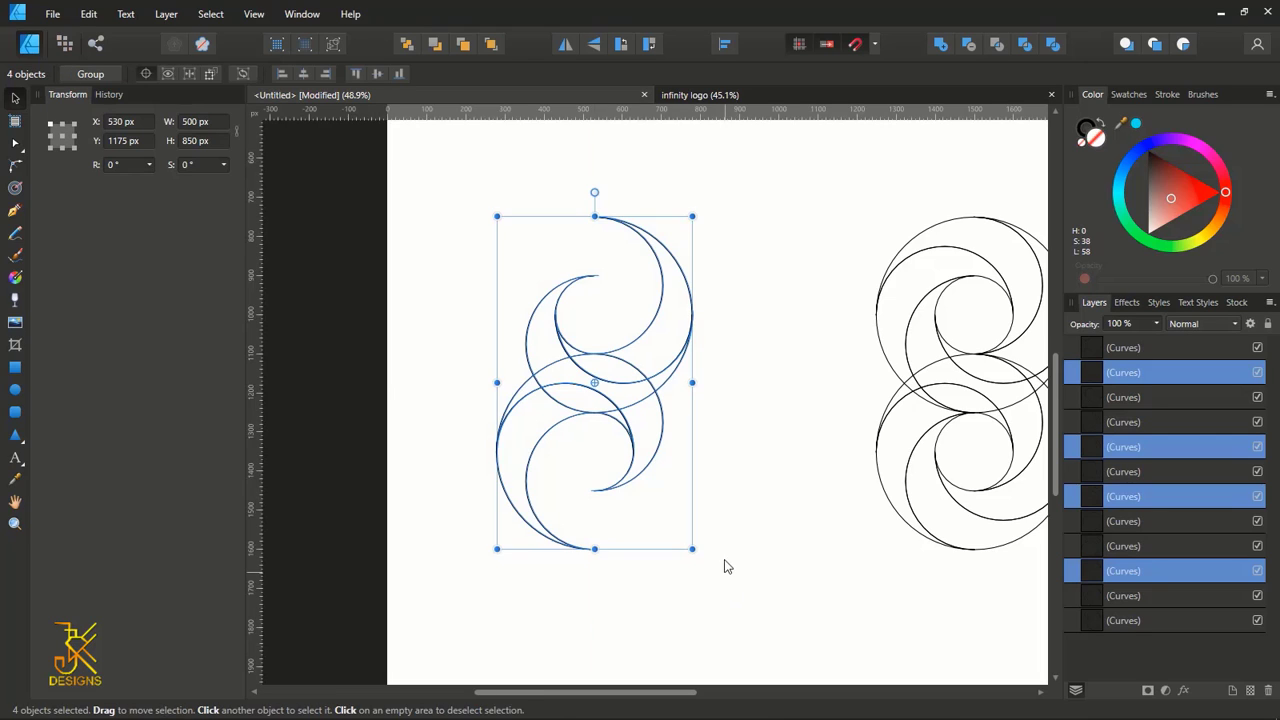
scroll(723, 557, "up", 1)
left_click(20, 145)
scroll(517, 199, "up", 1)
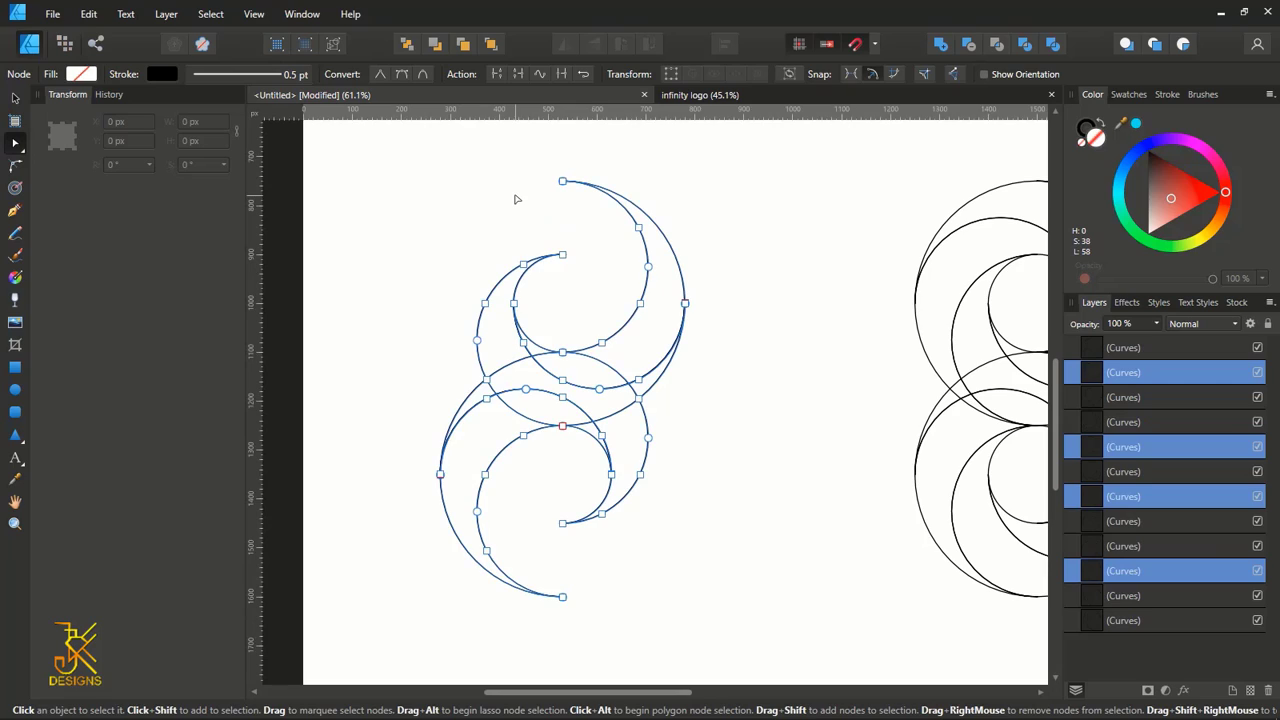
left_click_drag(350, 152, 757, 649)
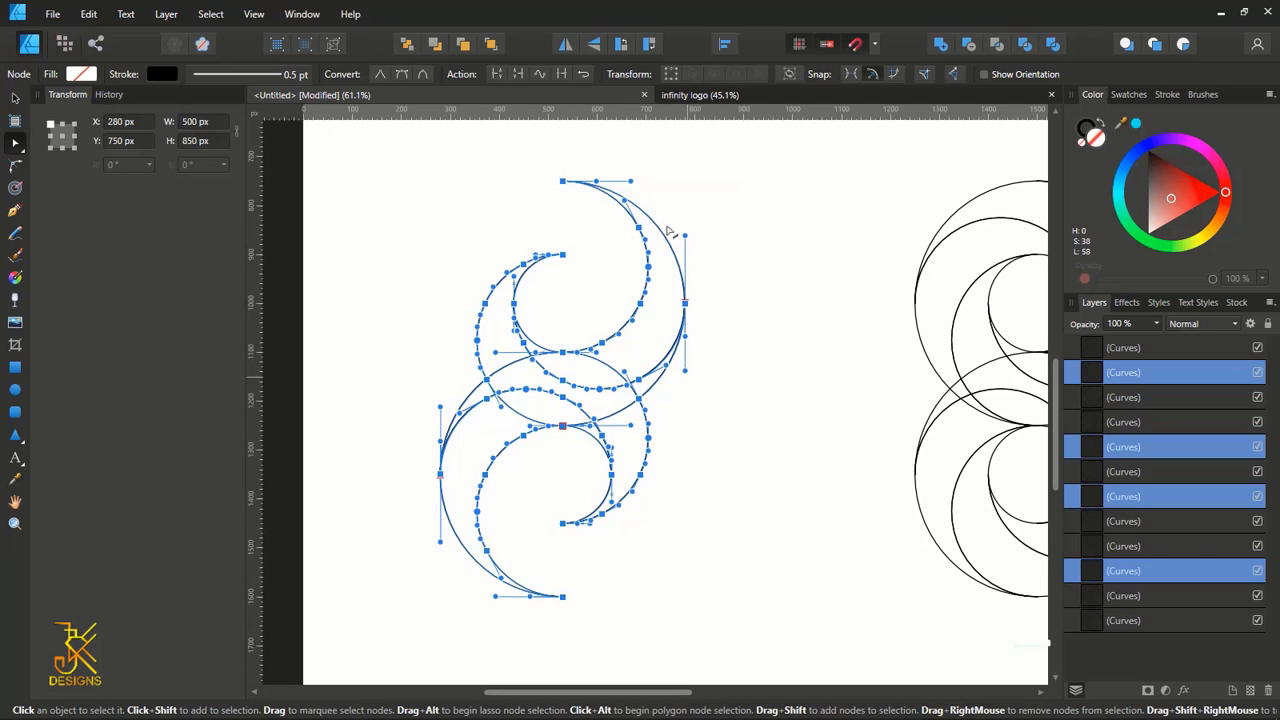
left_click(499, 76)
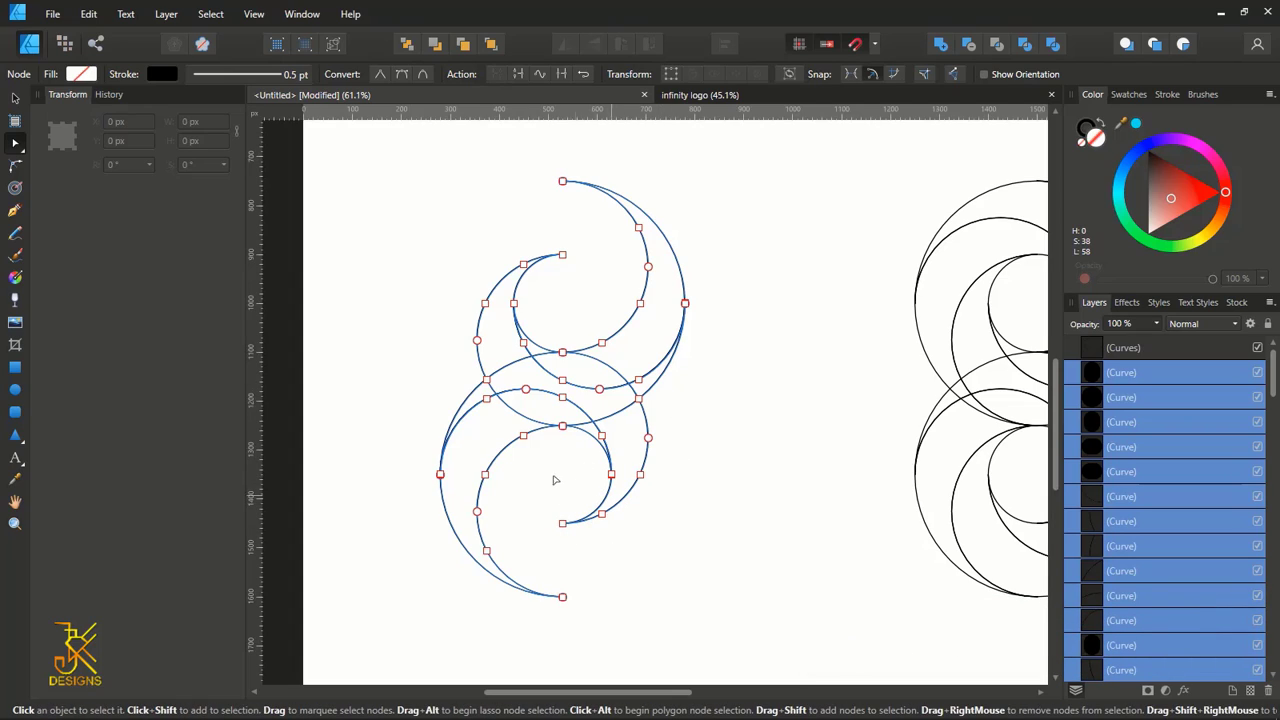
Delete the nodes of the lower crescents' right-hand hook and the upper crescents' left-hand hook, trimming both back to the central overlap
left_click_drag(677, 570, 557, 460)
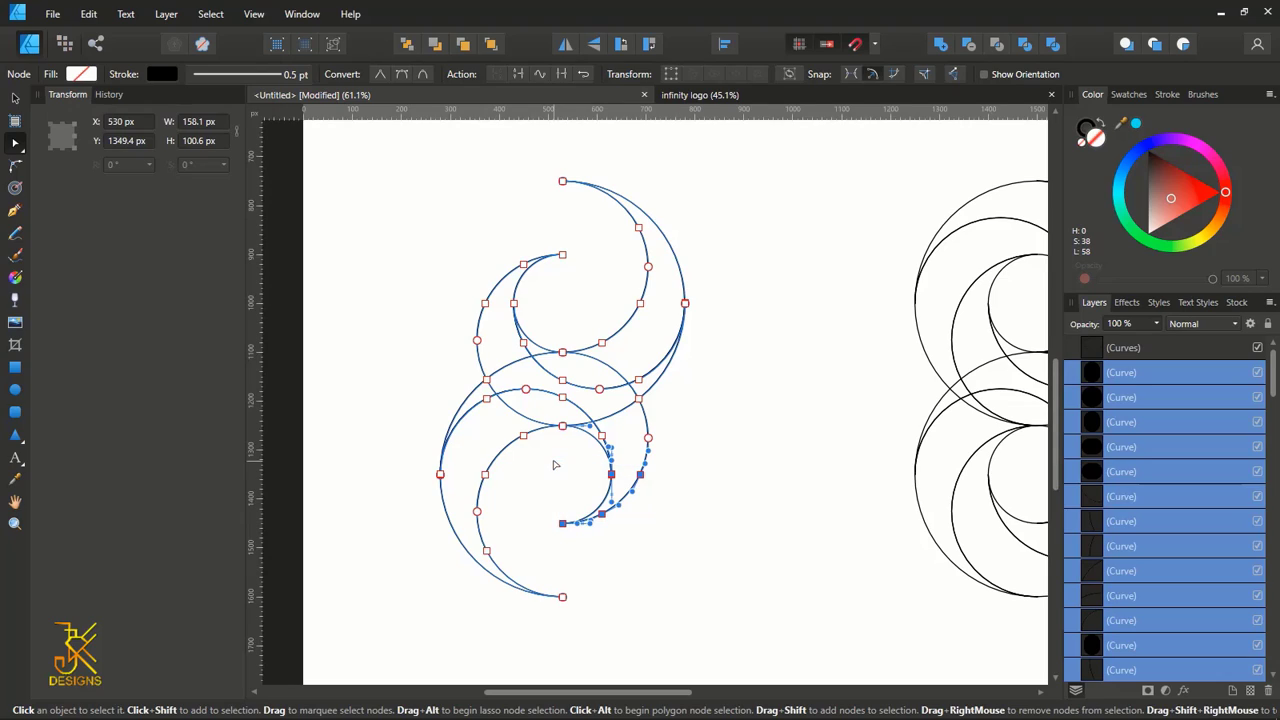
key("Delete")
left_click_drag(587, 244, 408, 329)
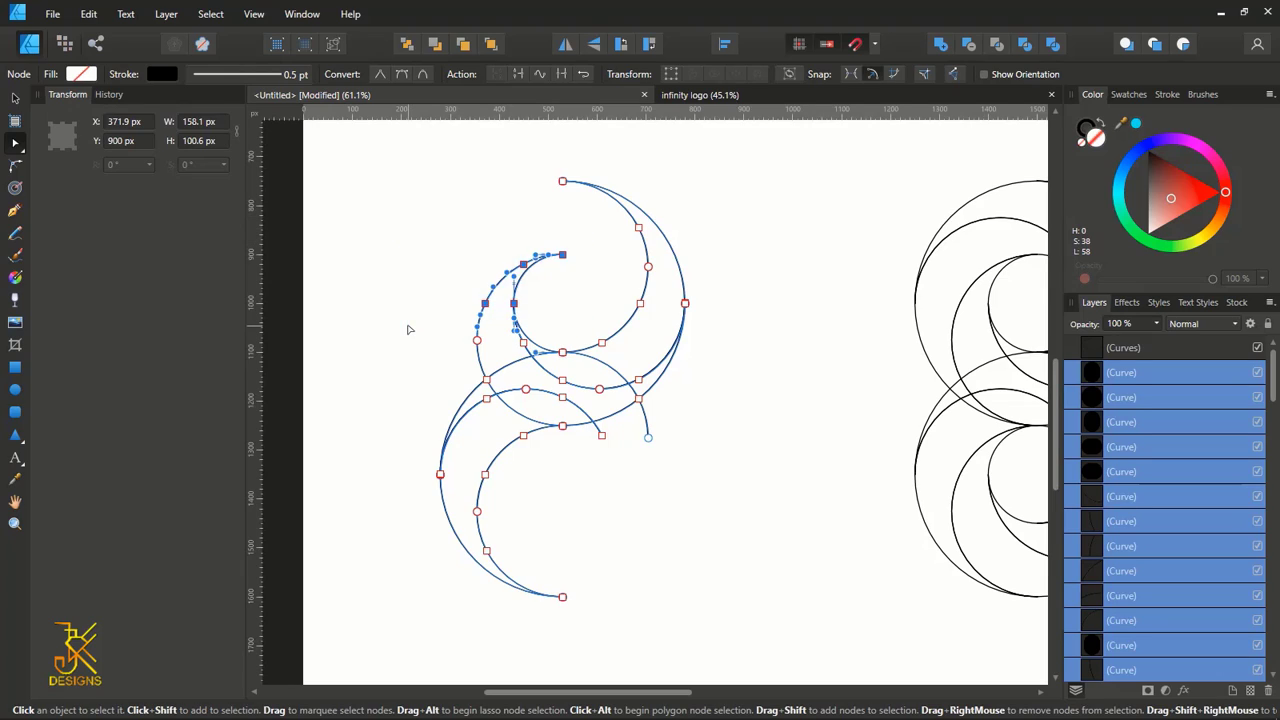
key("Delete")
left_click_drag(540, 333, 451, 349)
key("Delete")
left_click_drag(720, 486, 598, 436)
key("Delete")
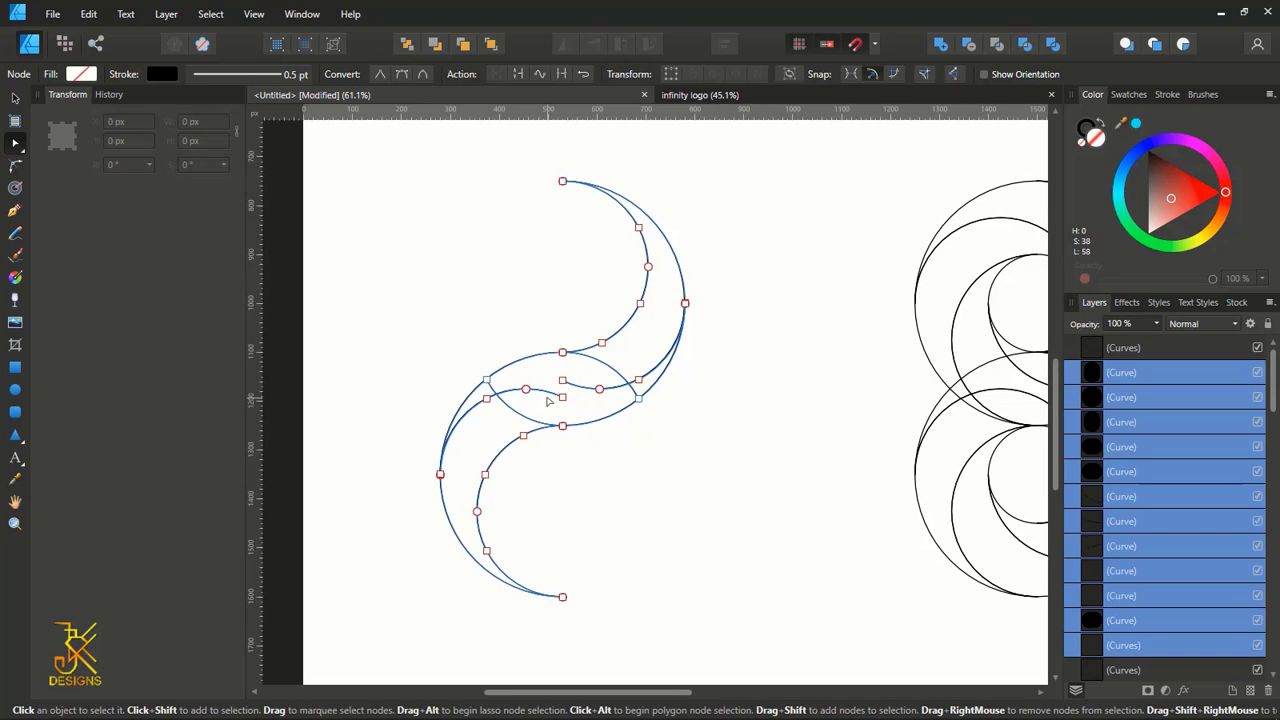
Delete the remaining hook nodes and the curve segments crossing the central overlap, leaving only the outer S outline of the left copy
scroll(548, 400, "up", 3)
left_click_drag(594, 408, 650, 404)
key("Delete")
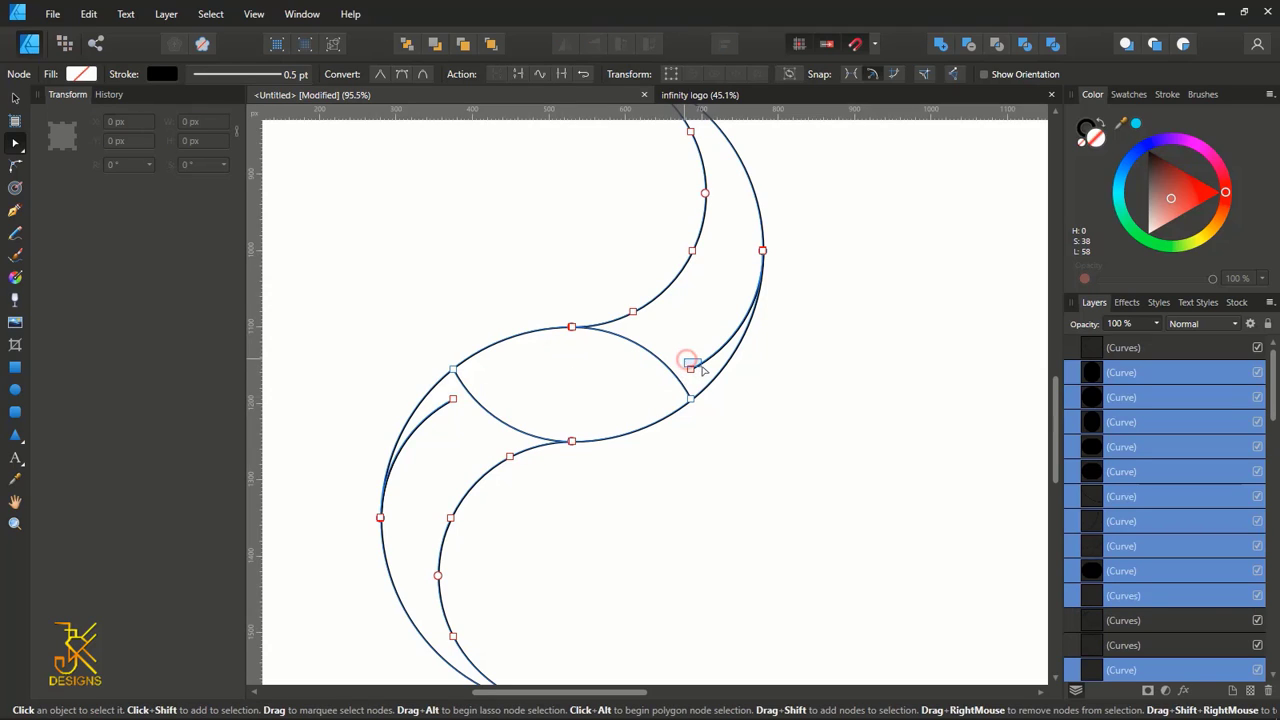
key("Delete")
left_click(443, 397, "alt")
left_click(505, 425, "alt")
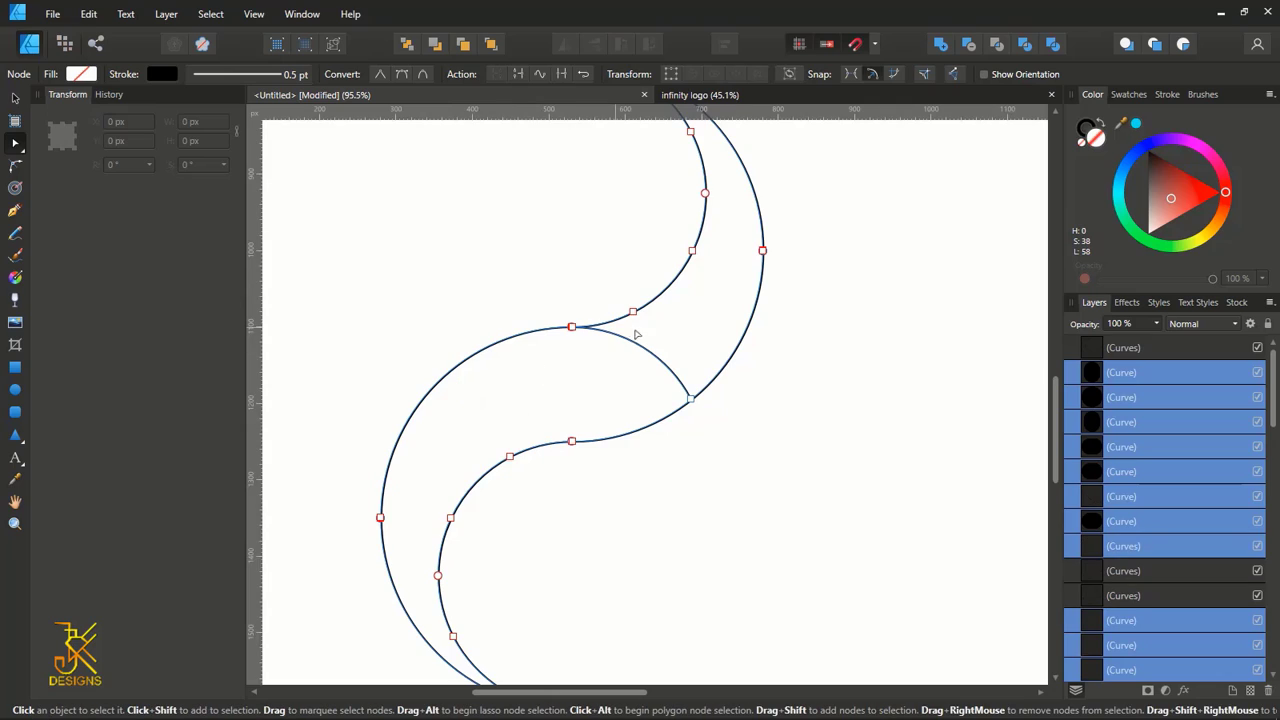
left_click(651, 354, "alt")
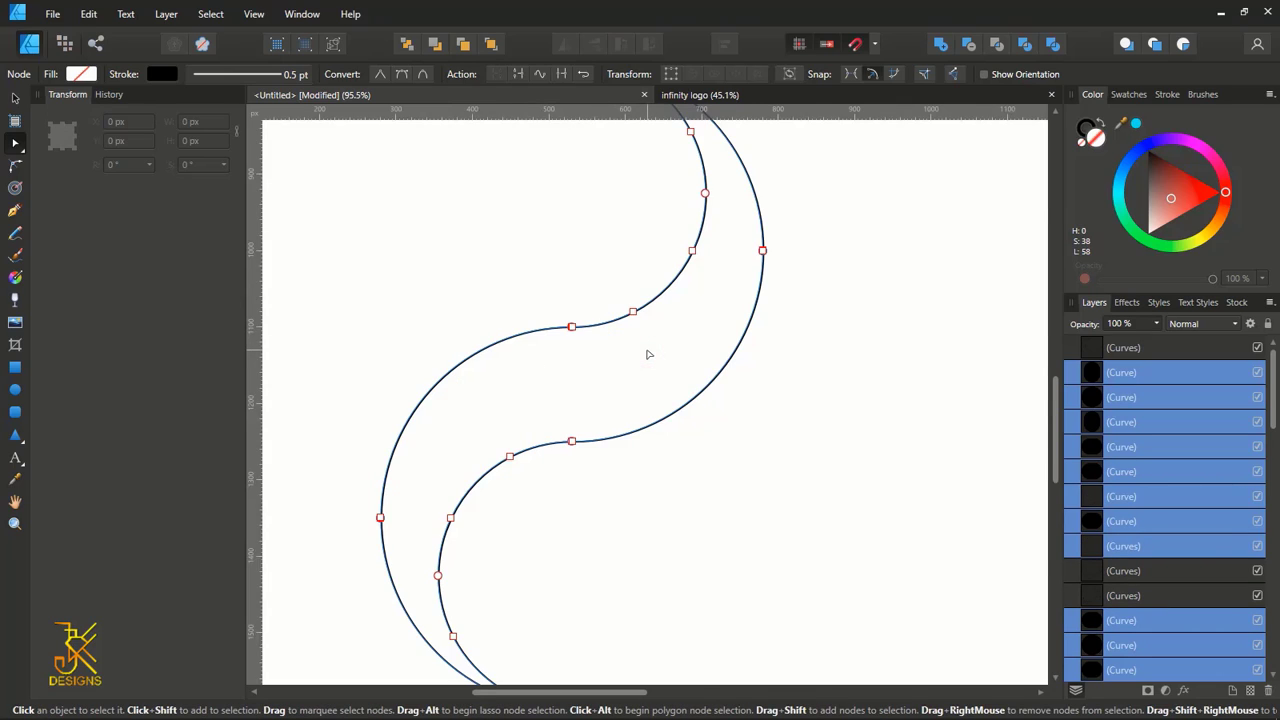
Join all curves of the S outline into one curve and delete the straight segments connecting its ends
scroll(648, 354, "down", 3)
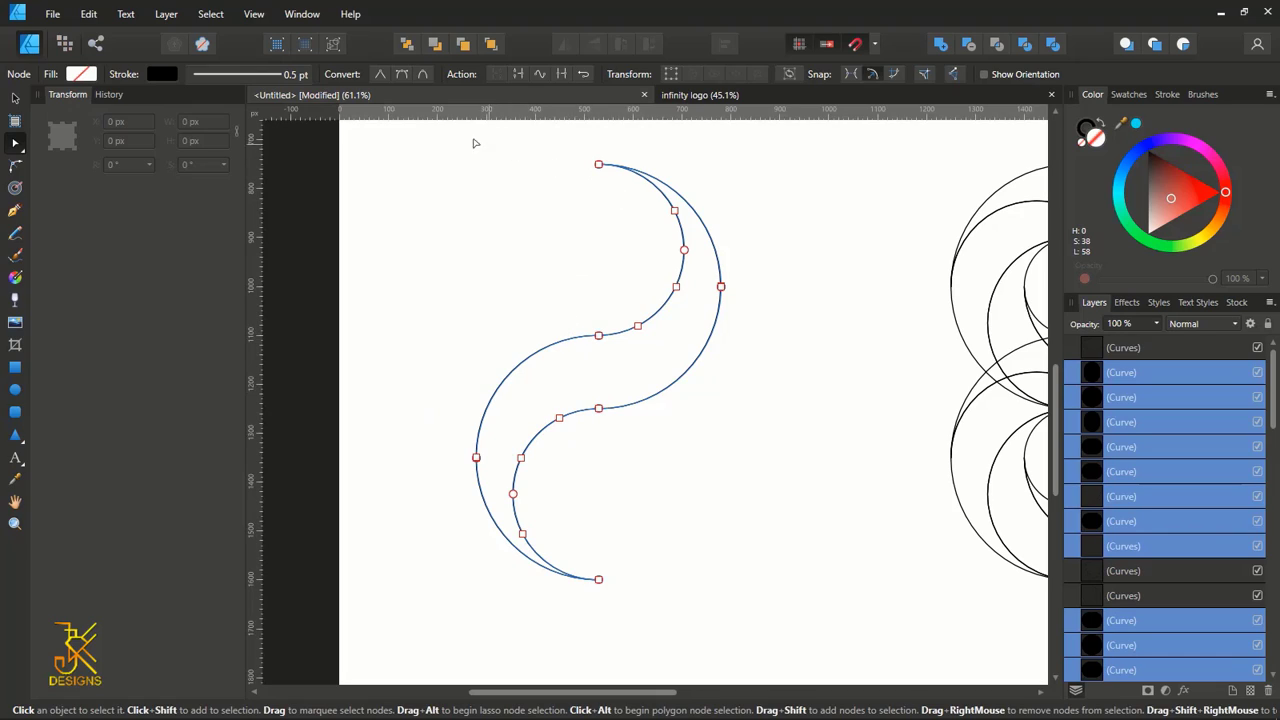
left_click_drag(460, 137, 776, 624)
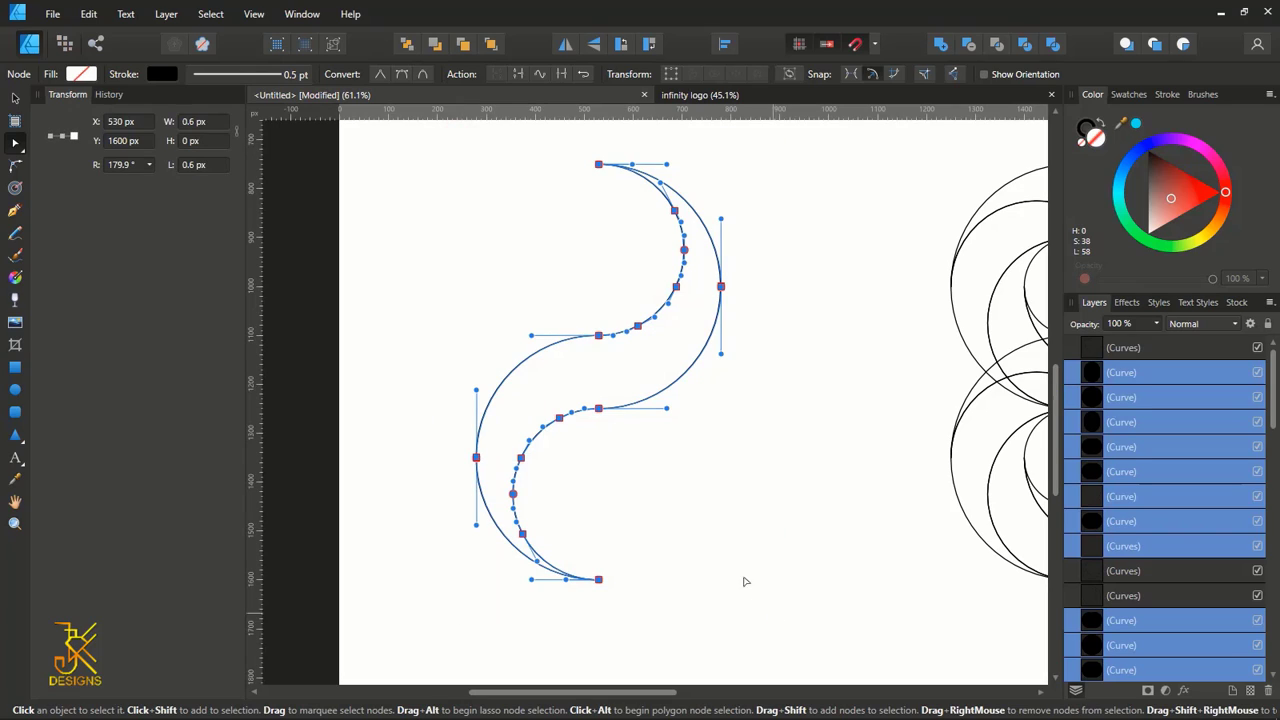
left_click(561, 74)
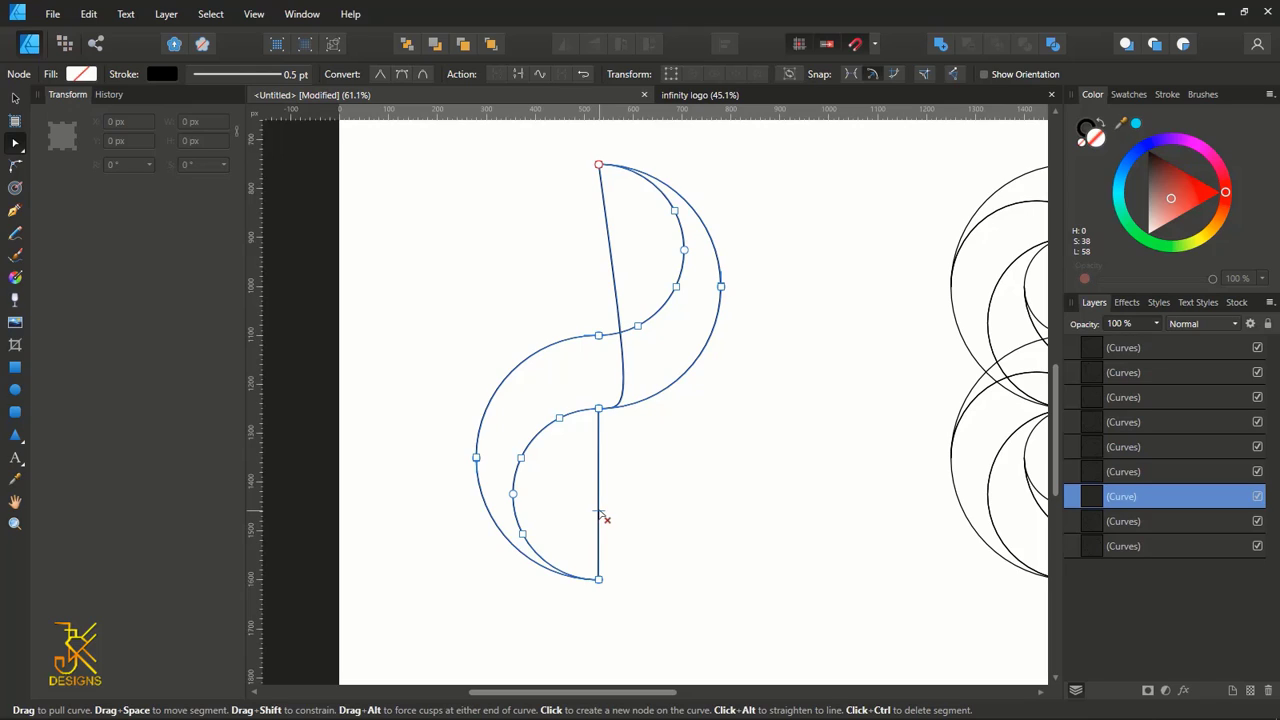
left_click(614, 296, "ctrl")
Fill the S shape with muted red and move it onto the uncut double ring, at X 1501 px, Y 1350 px
mouse_move(1163, 207)
left_mouse_down()
mouse_move(1180, 205)
mouse_move(1154, 189)
mouse_move(1173, 187)
left_mouse_up()
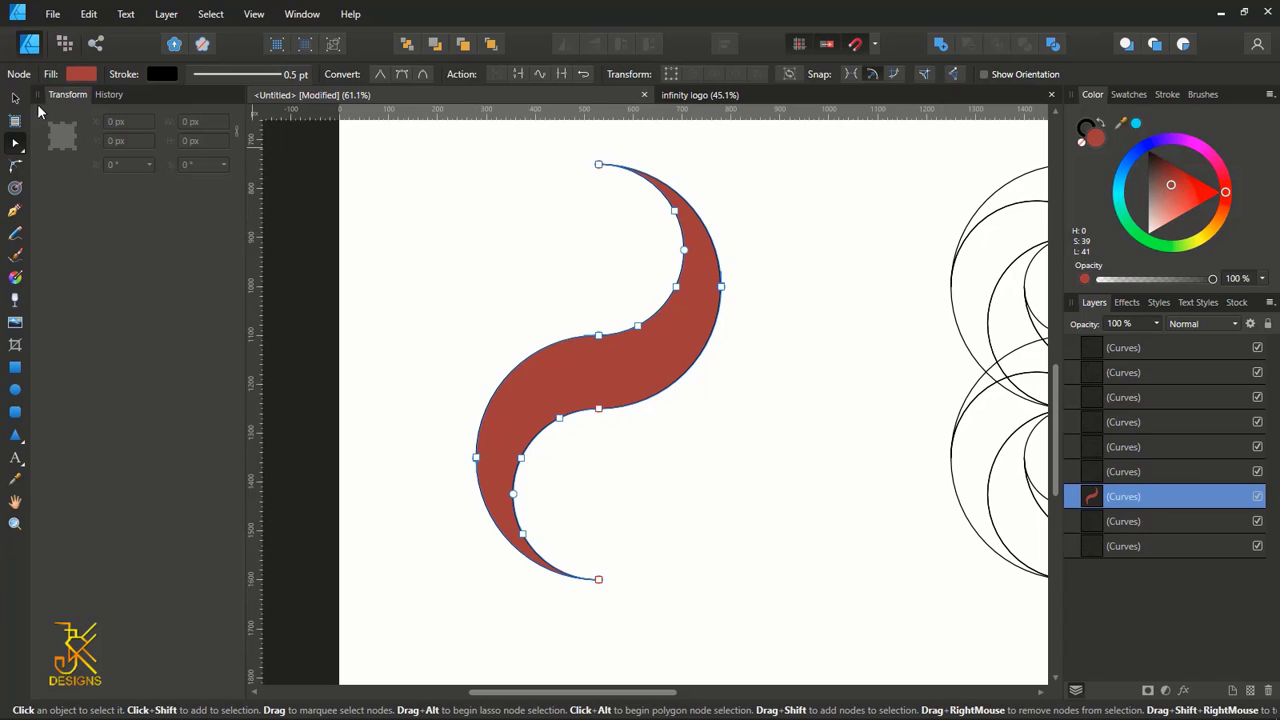
left_click(15, 98)
scroll(690, 209, "down", 2)
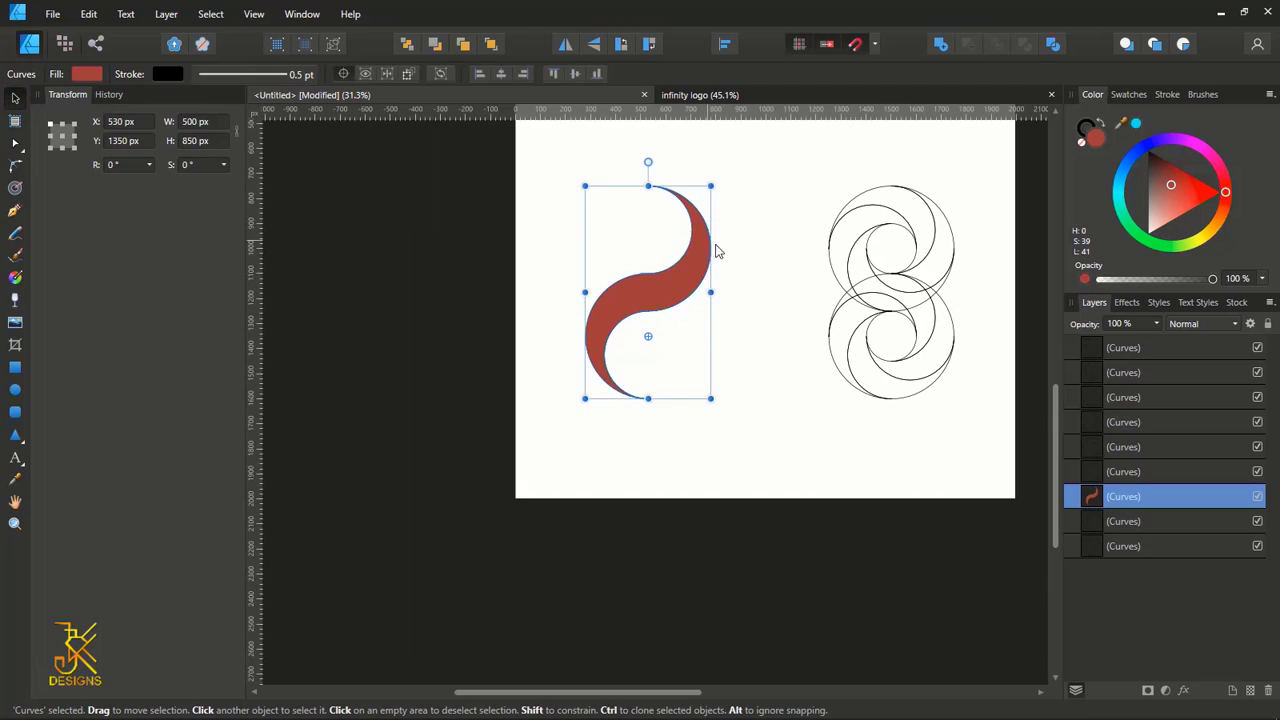
scroll(654, 291, "up", 2)
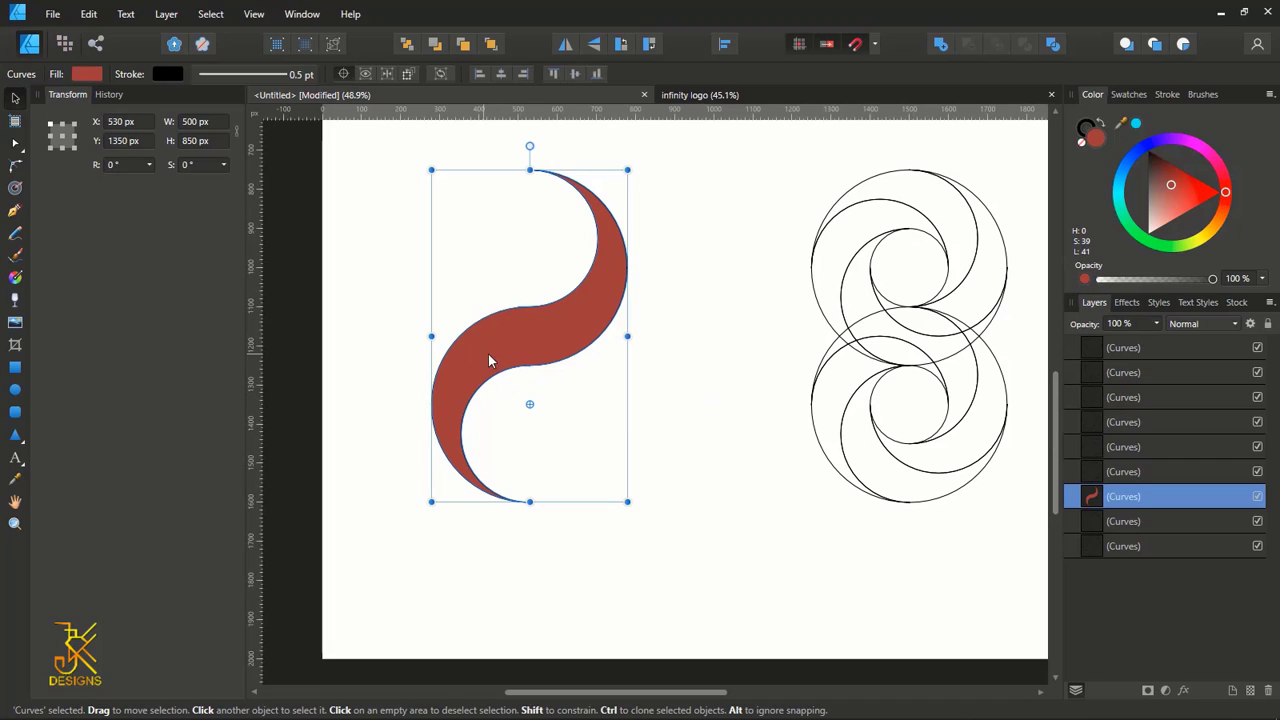
mouse_move(497, 354)
left_mouse_down()
mouse_move(935, 378)
mouse_move(882, 370)
left_mouse_up()
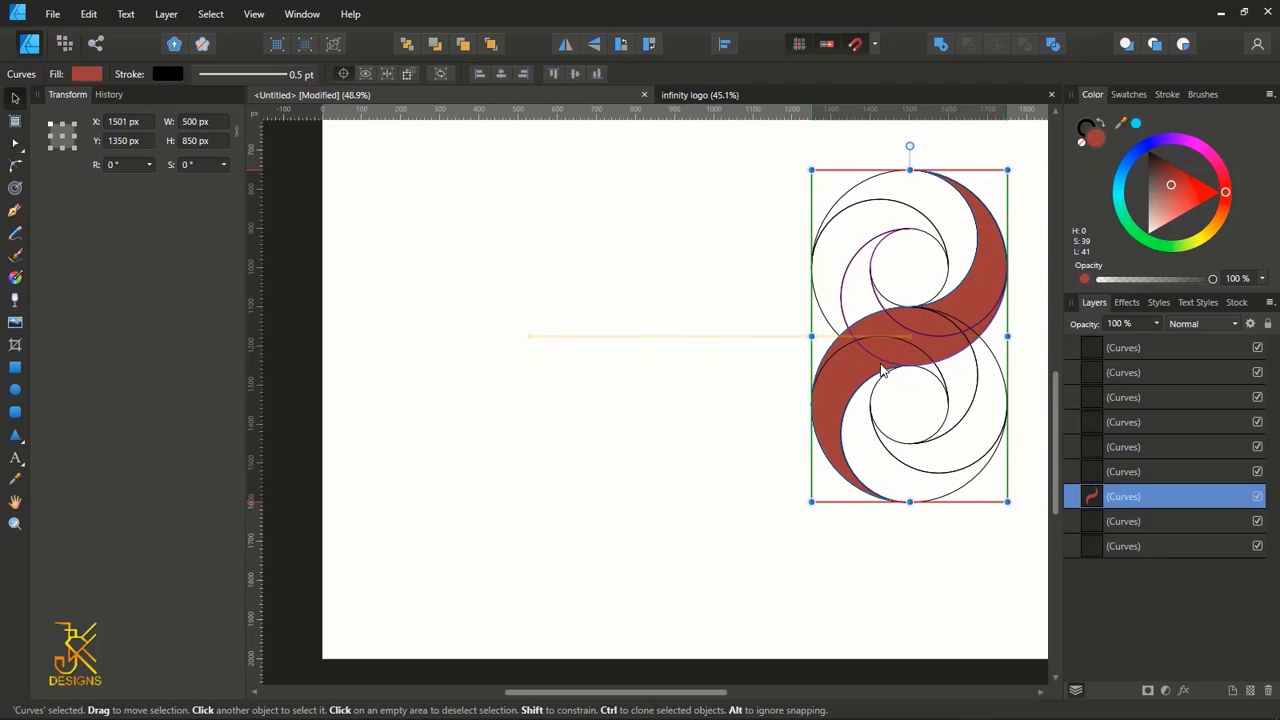
Try shifting the red S sideways to X 1507 px to check its edge against the ring, and undo the move
scroll(882, 370, "up", 8)
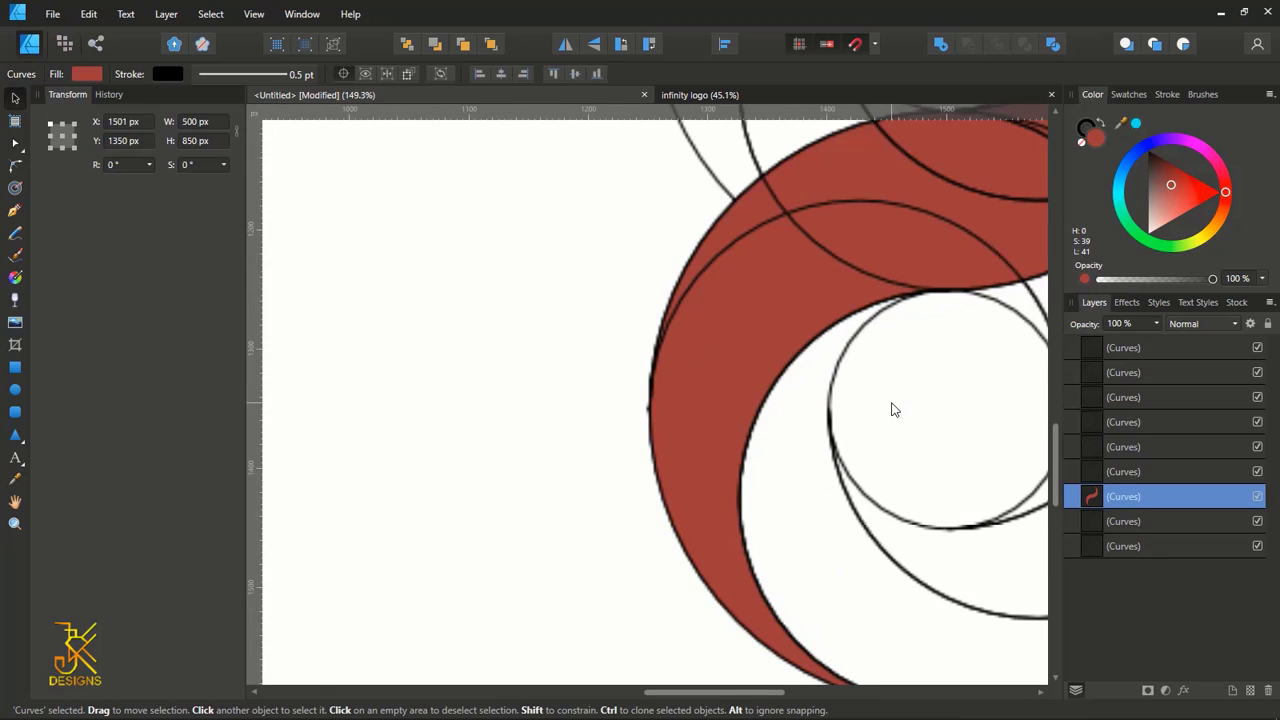
left_click_drag(569, 167, 484, 516)
scroll(473, 379, "down", 5)
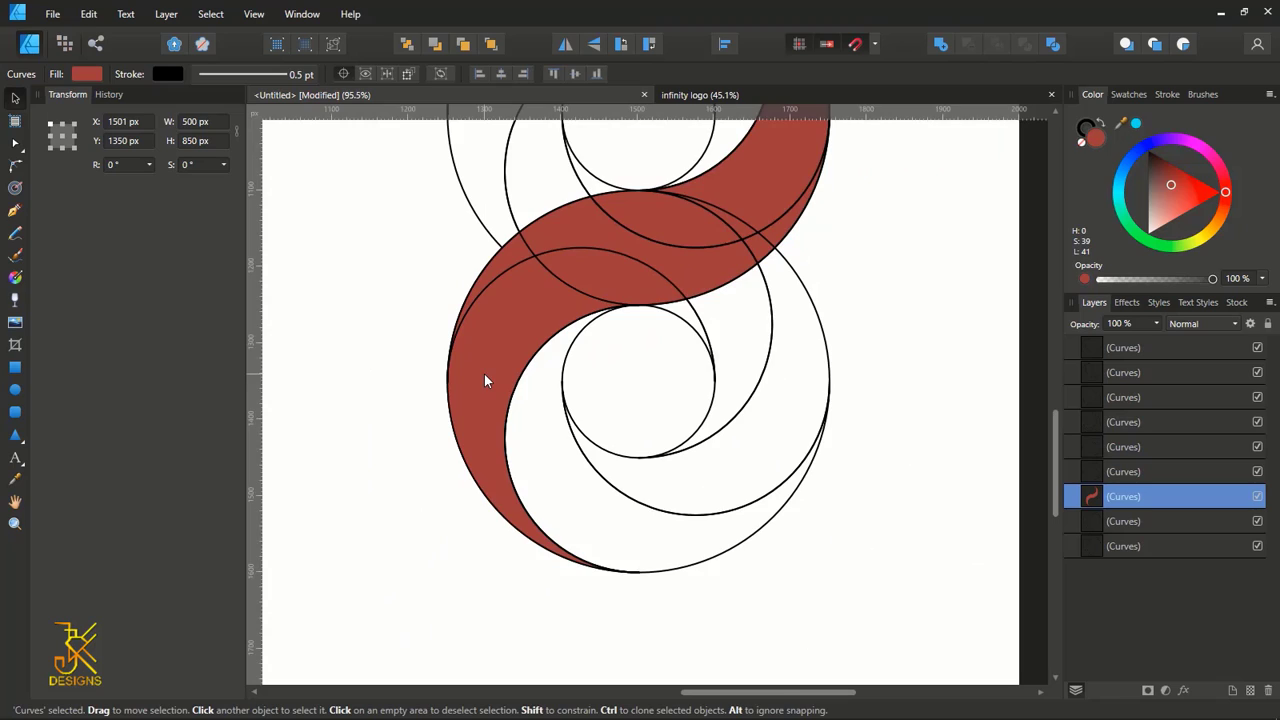
scroll(470, 380, "up", 5)
left_click_drag(491, 388, 514, 378)
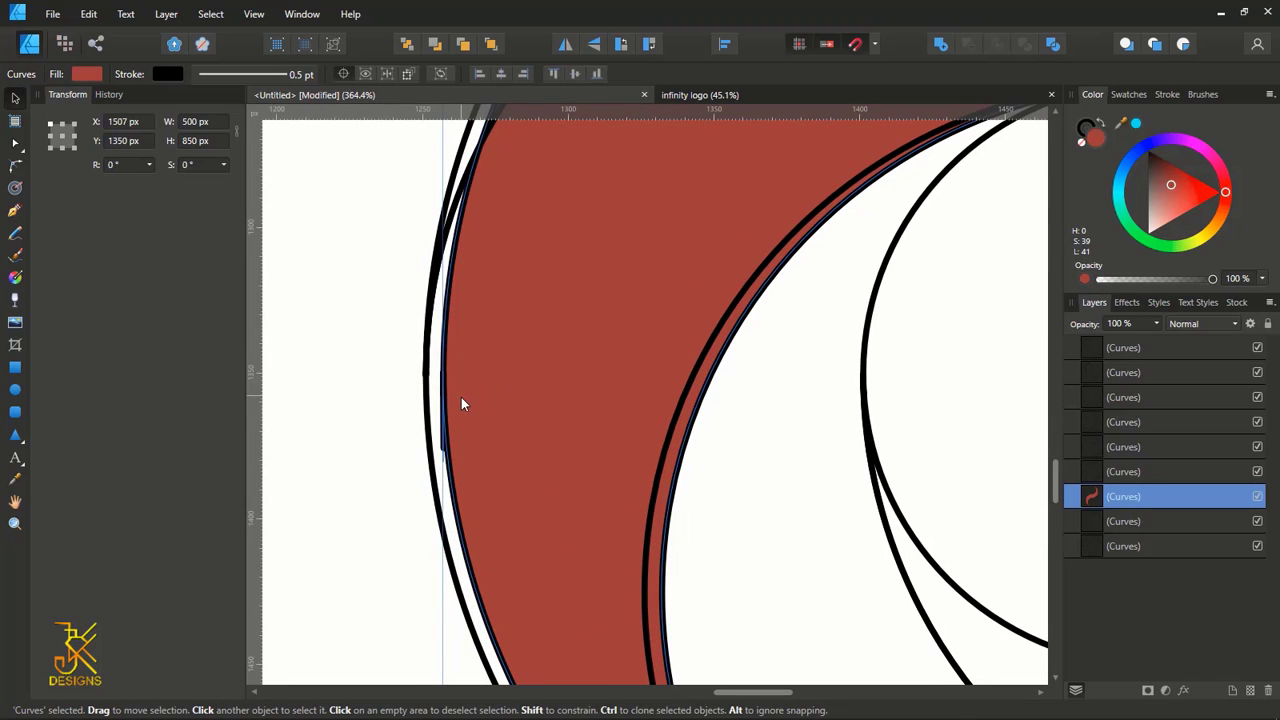
key("ctrl+z")
scroll(455, 405, "down", 4)
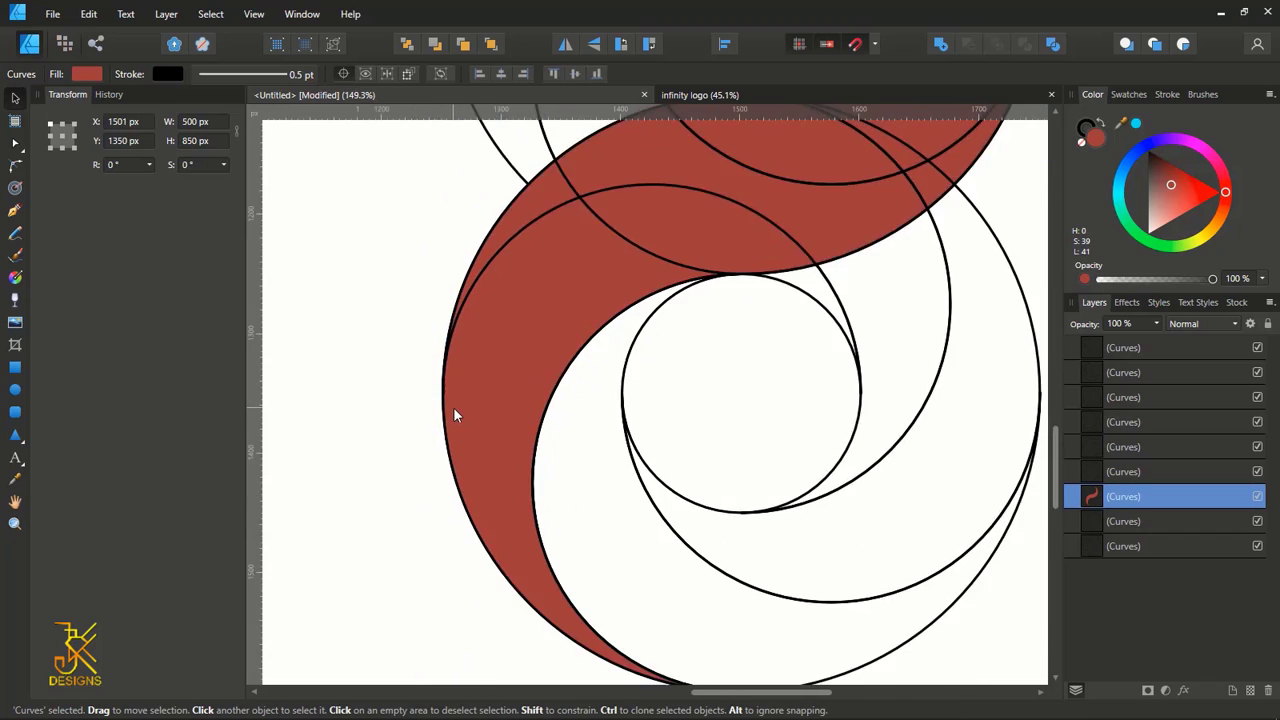
Clean up the stray stub at the doubled node on the outer left edge of the S shape's lower half
scroll(453, 407, "up", 6)
key("a")
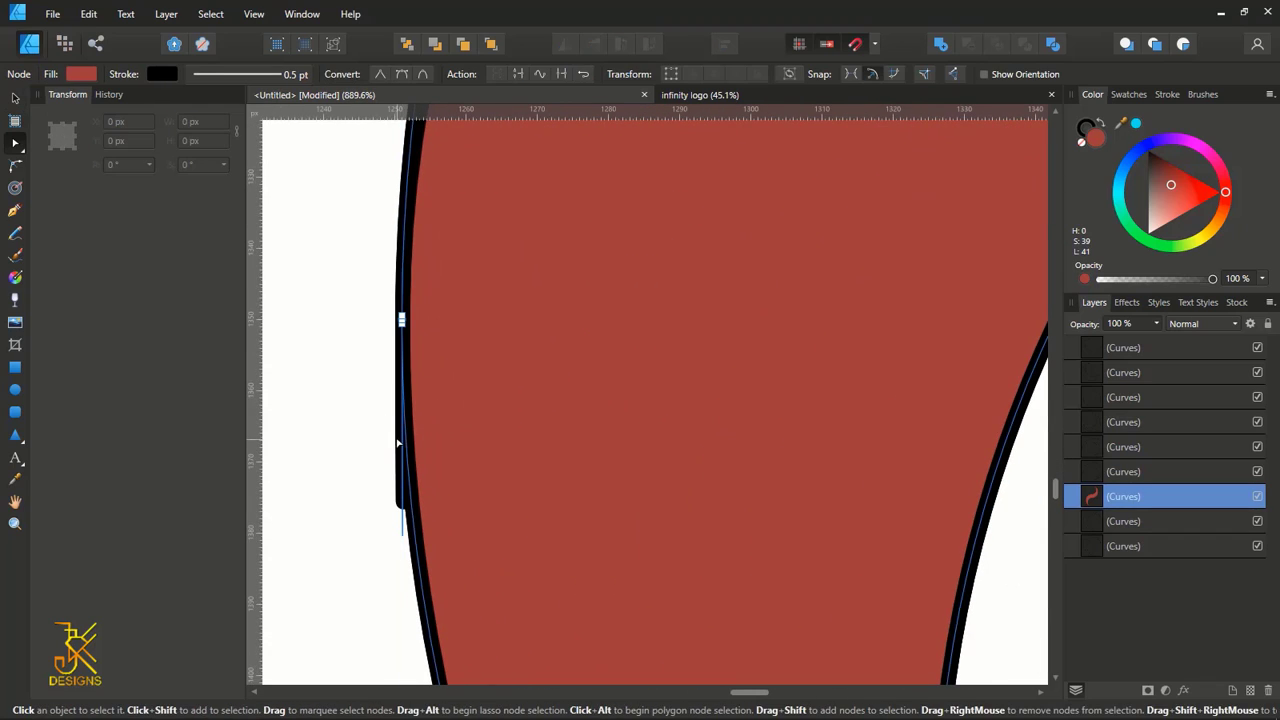
left_click_drag(403, 451, 404, 449)
scroll(531, 374, "down", 10)
left_click_drag(785, 287, 746, 346)
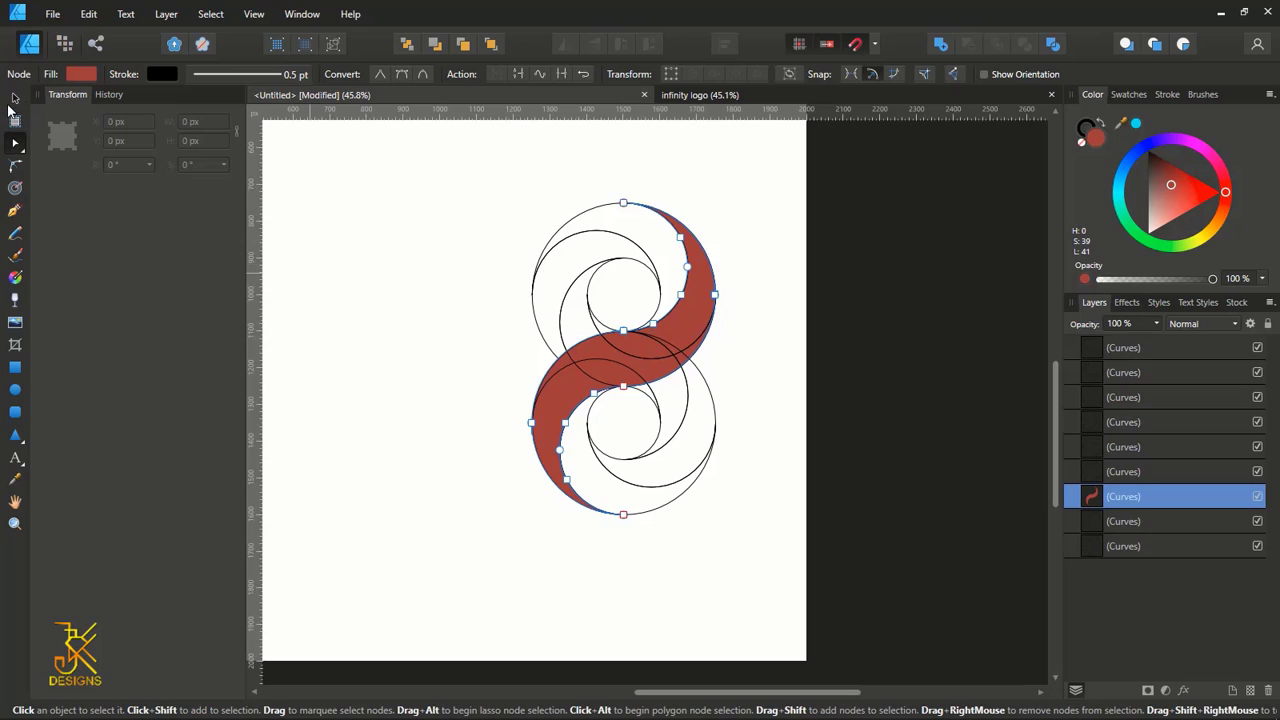
Move the red S shape to the front of all ring crescents and deselect it
left_click(15, 98)
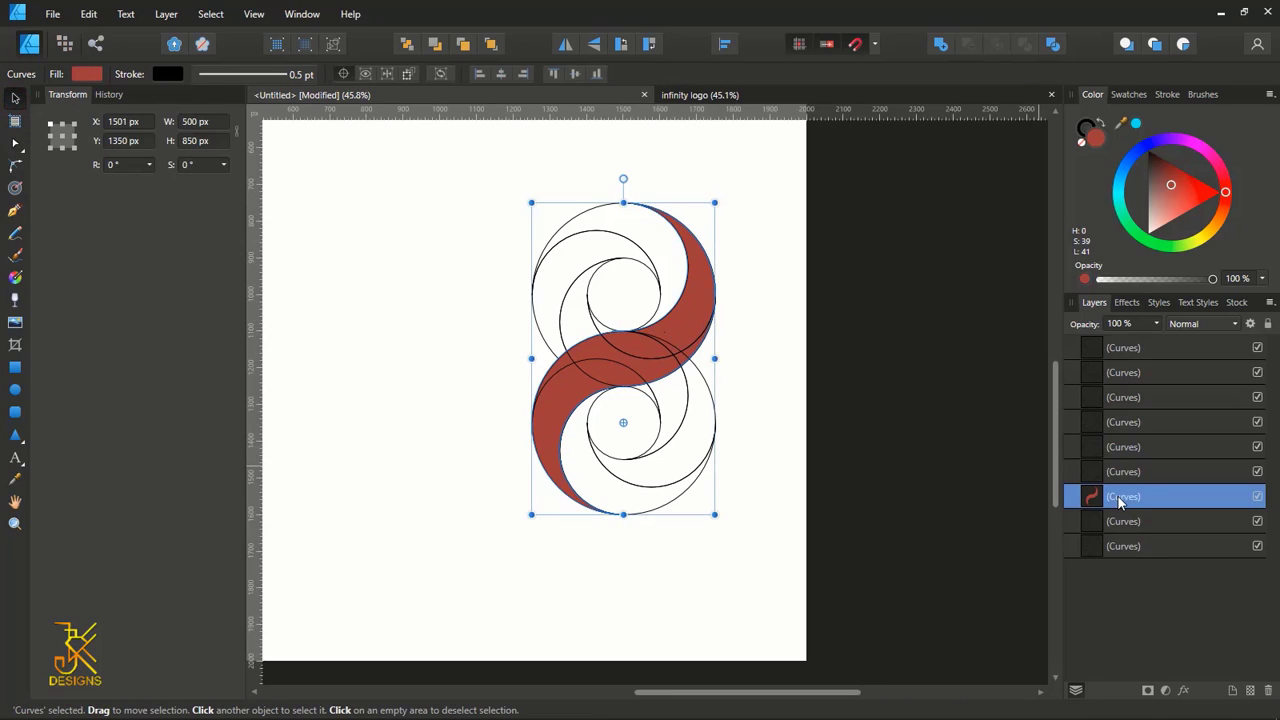
scroll(685, 301, "up", 2)
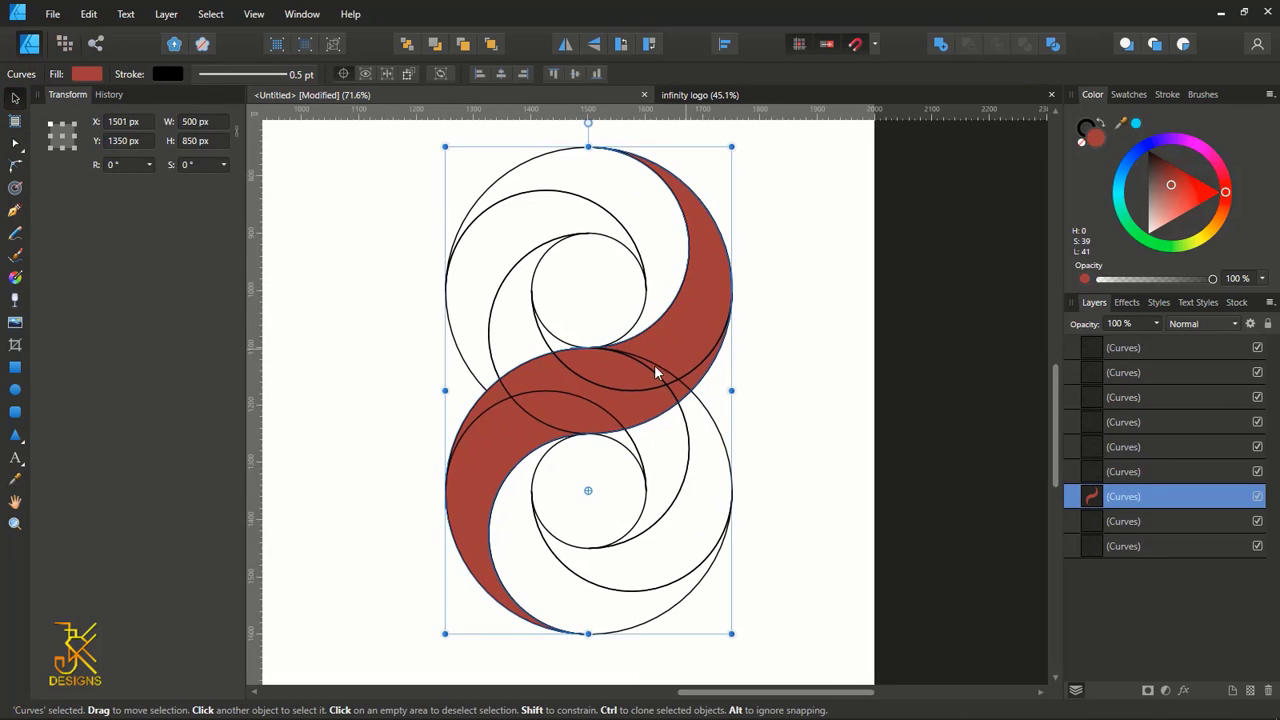
right_click(690, 322)
mouse_move(773, 492)
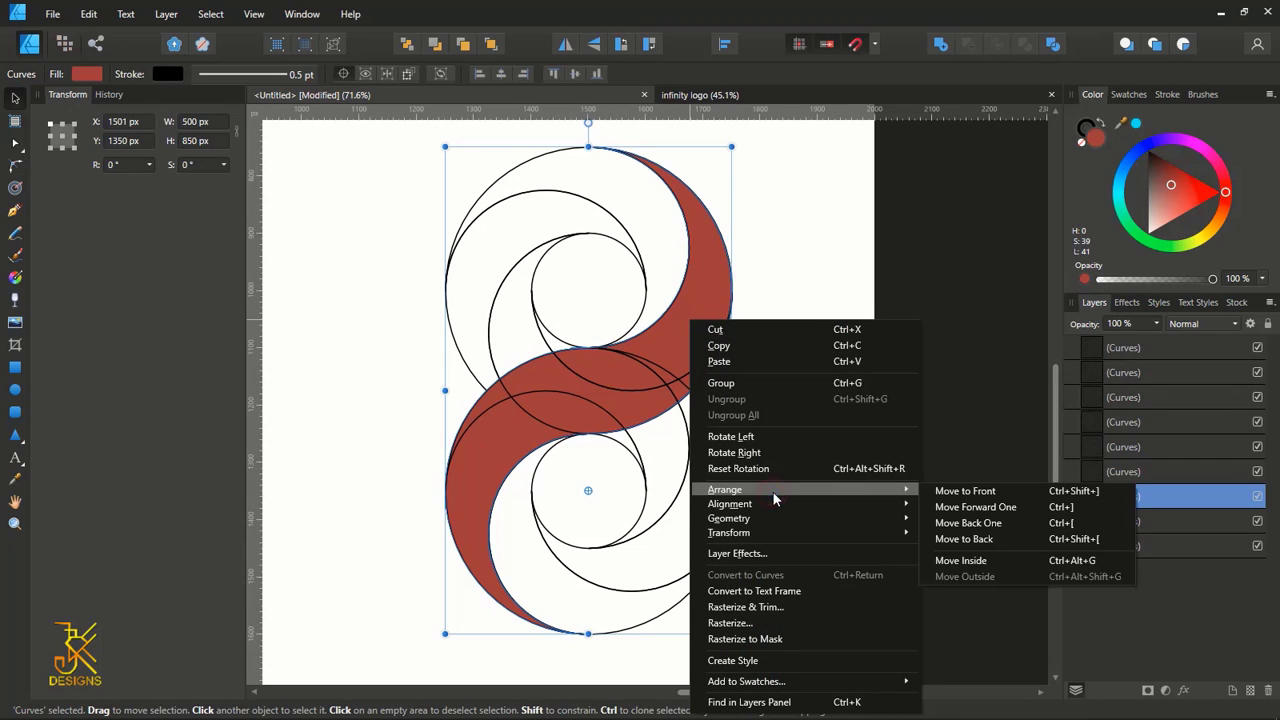
left_click(968, 492)
left_click(861, 330)
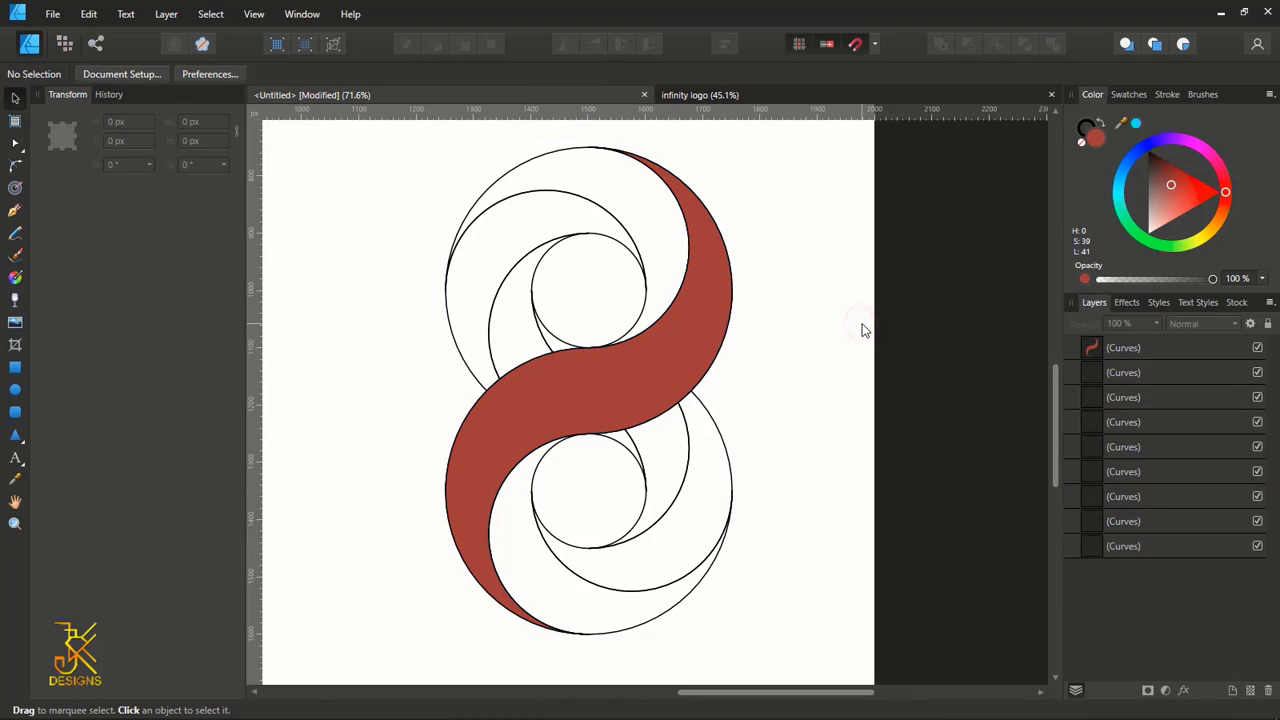
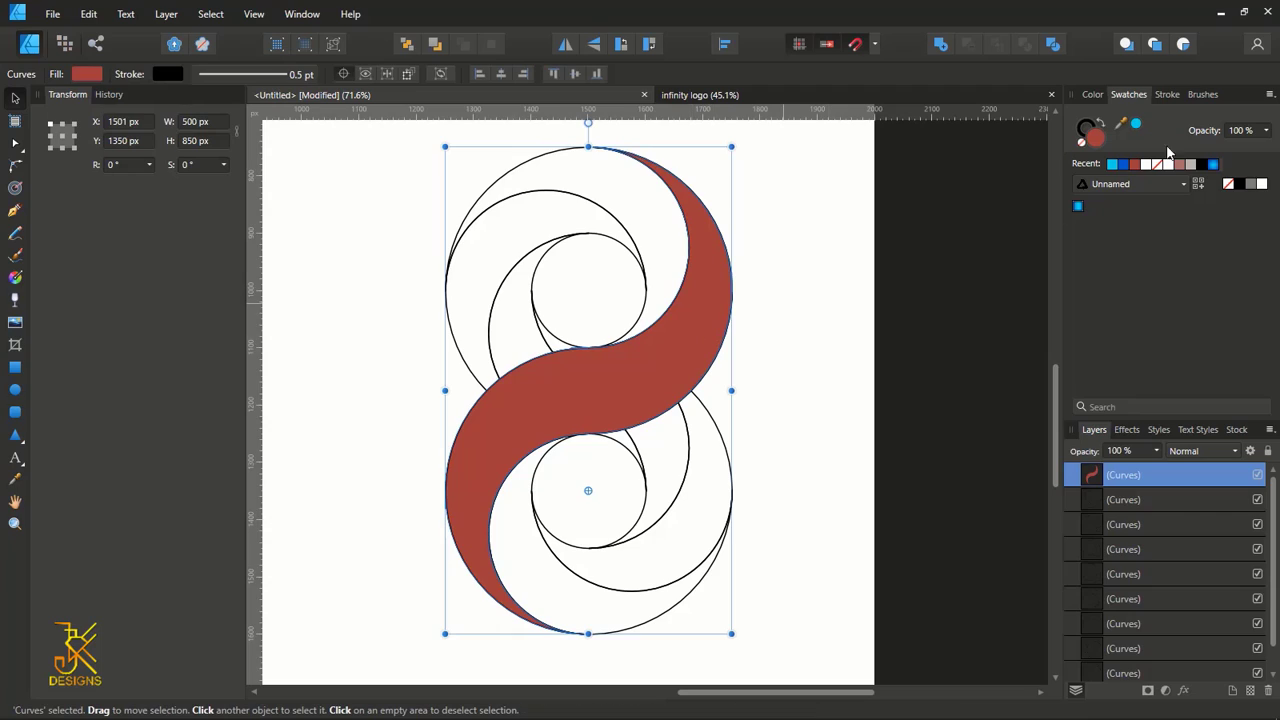
Recolour the S shape dark blue and fill the upper ring's top crescent with light blue
left_click(1123, 166)
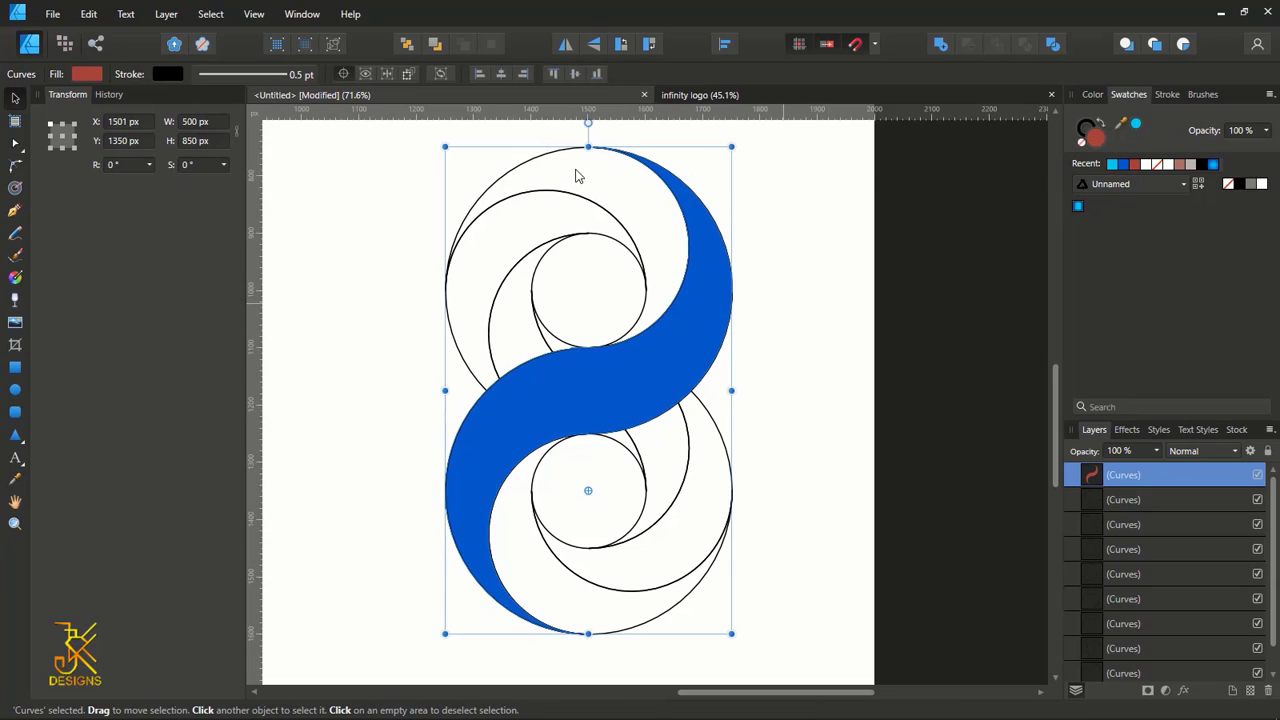
left_click(580, 200)
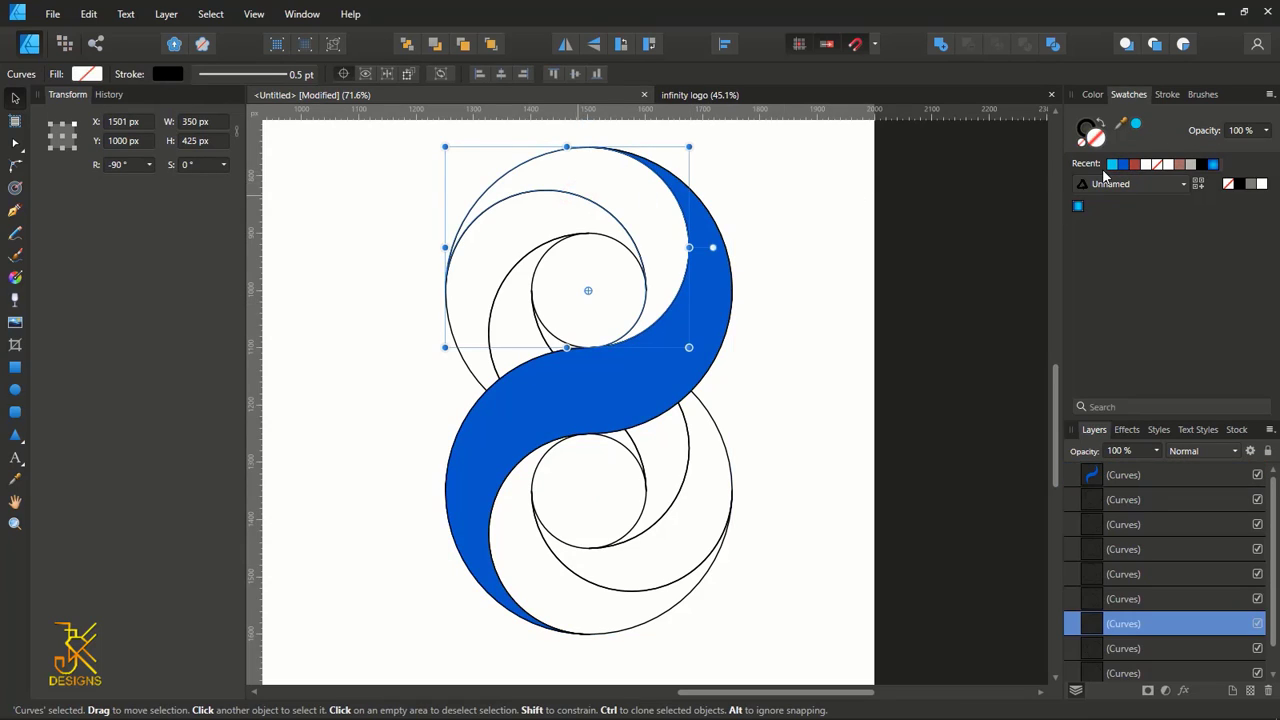
left_click(1112, 166)
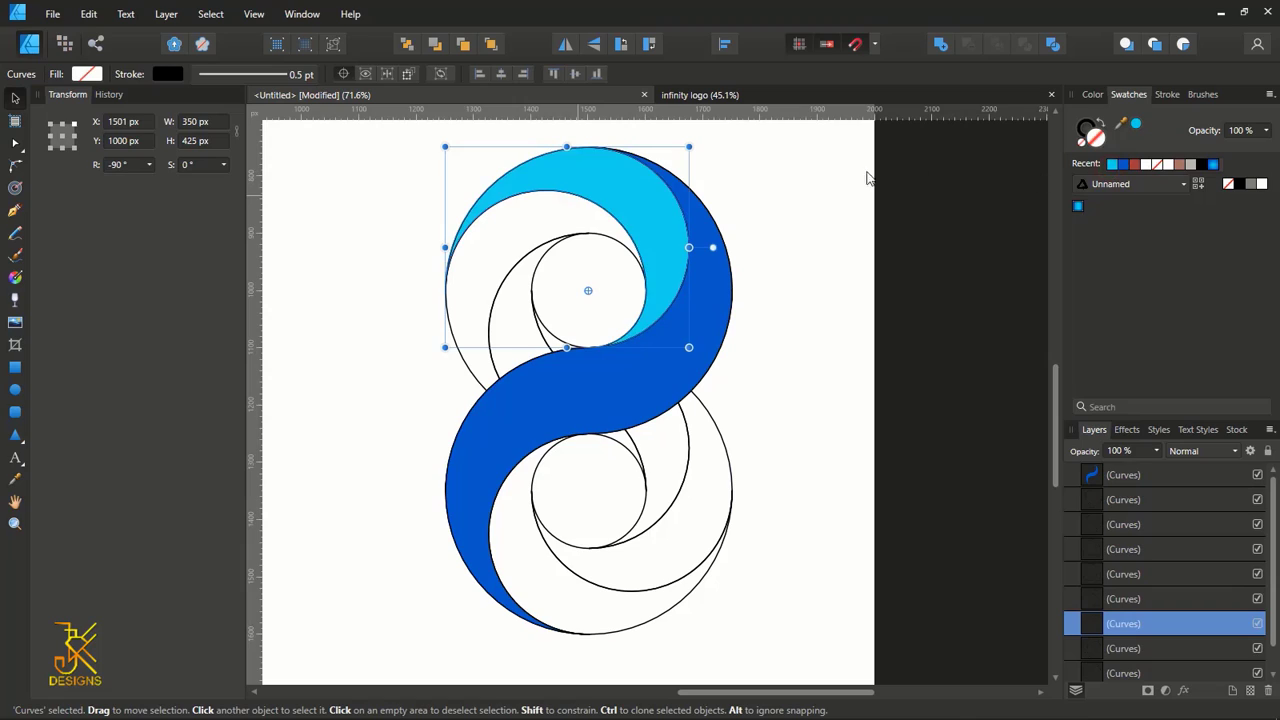
Fill the left-hand crescent of the upper ring with the same dark blue as the S shape
left_click(530, 260)
left_click(448, 289)
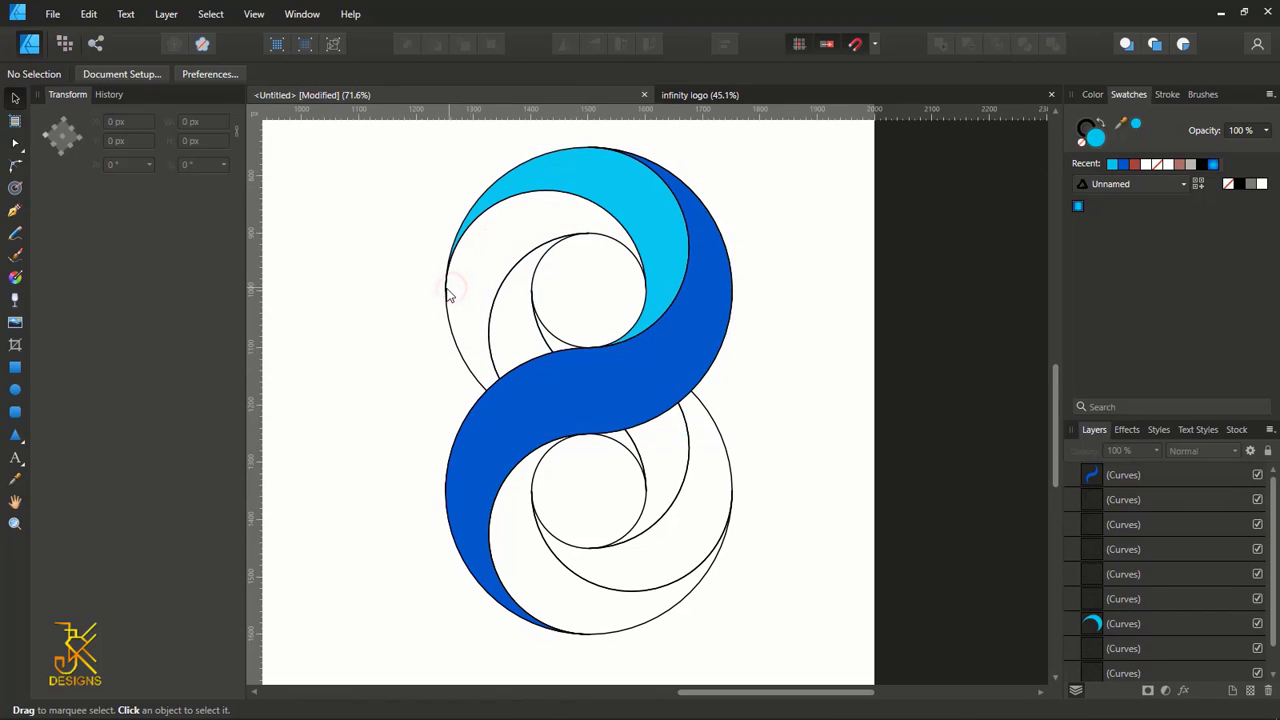
left_click(450, 316)
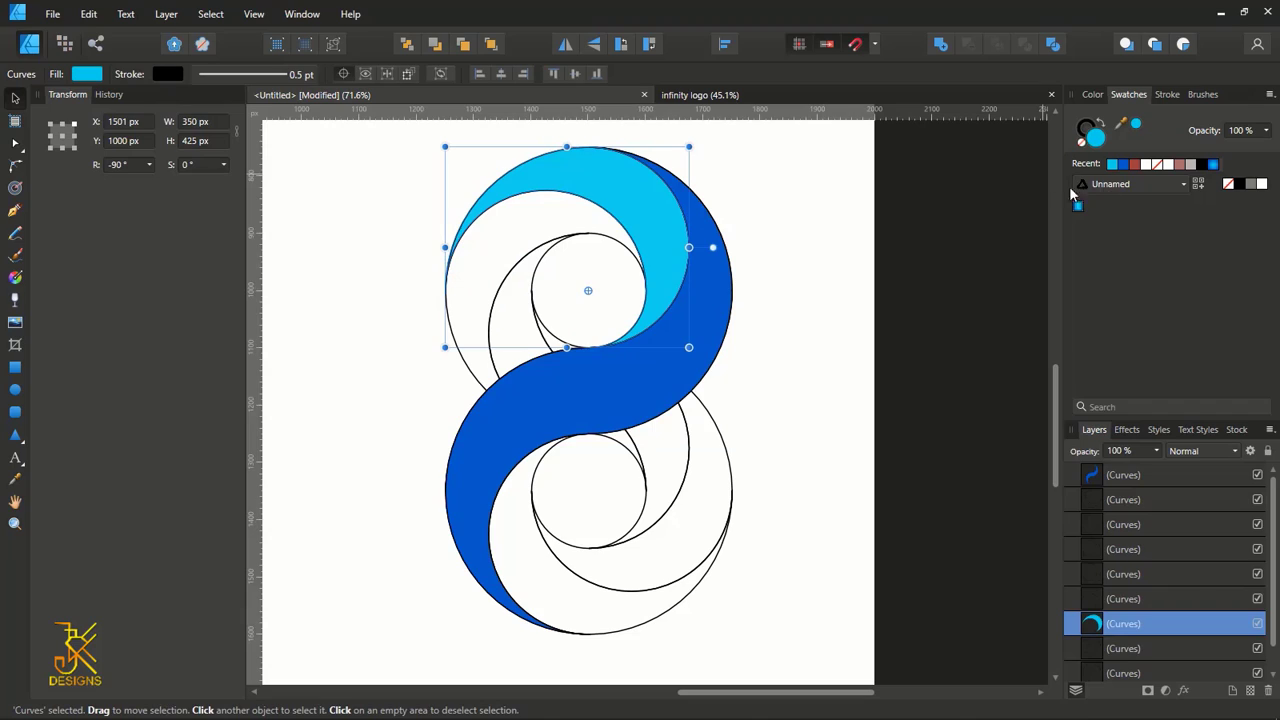
left_click(470, 381)
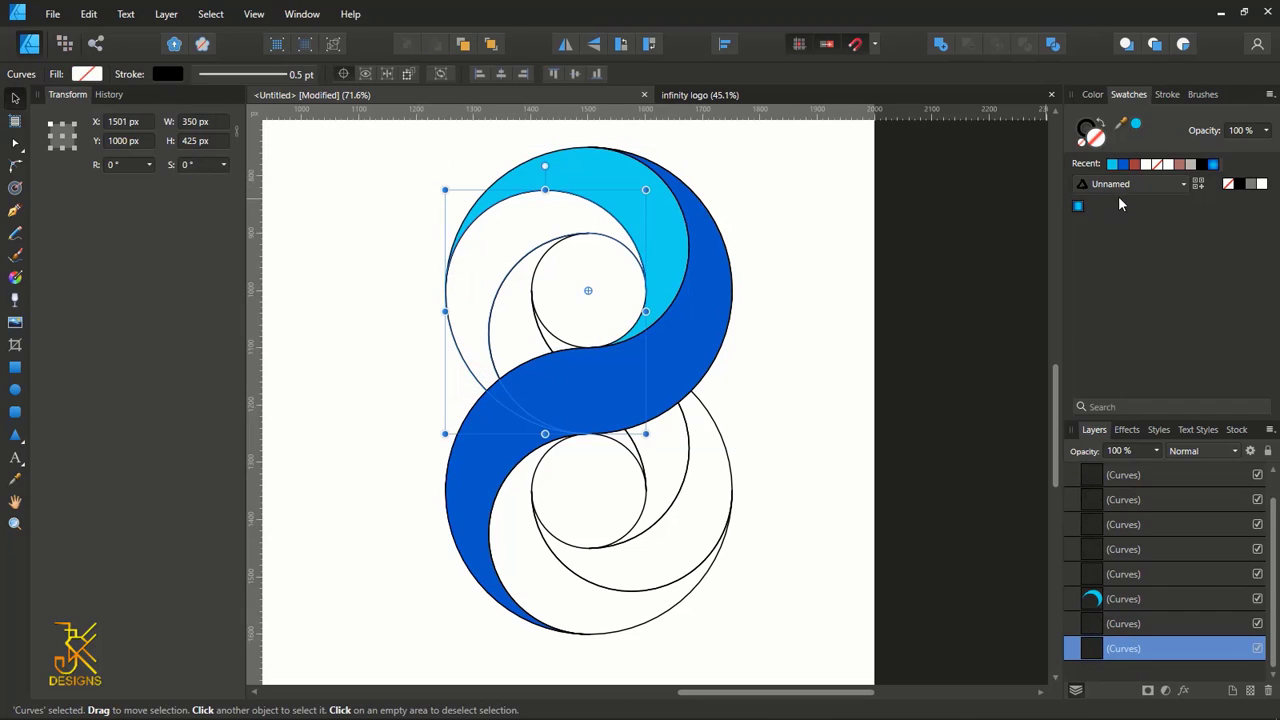
left_click_drag(617, 288, 617, 288)
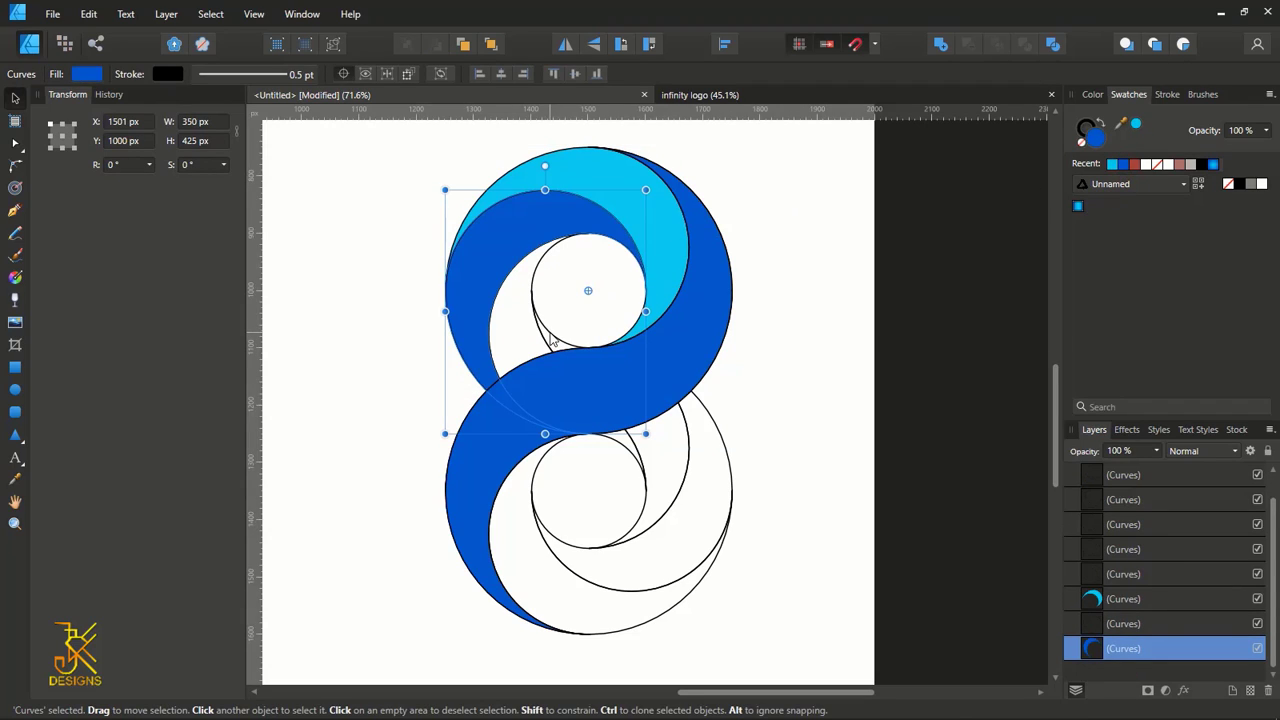
Fill the upper ring's two remaining crescents, partly hidden behind the S shape, with light blue
scroll(551, 344, "up", 4)
left_click(551, 343)
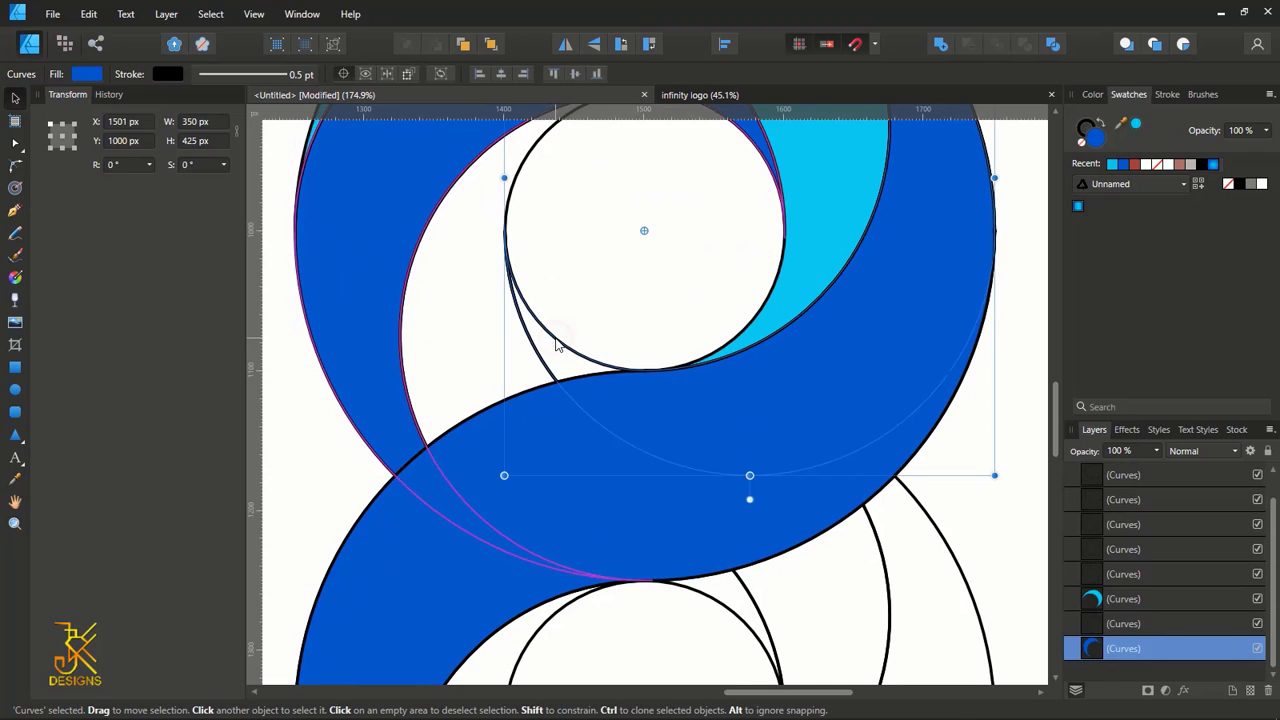
left_click(524, 172, "shift")
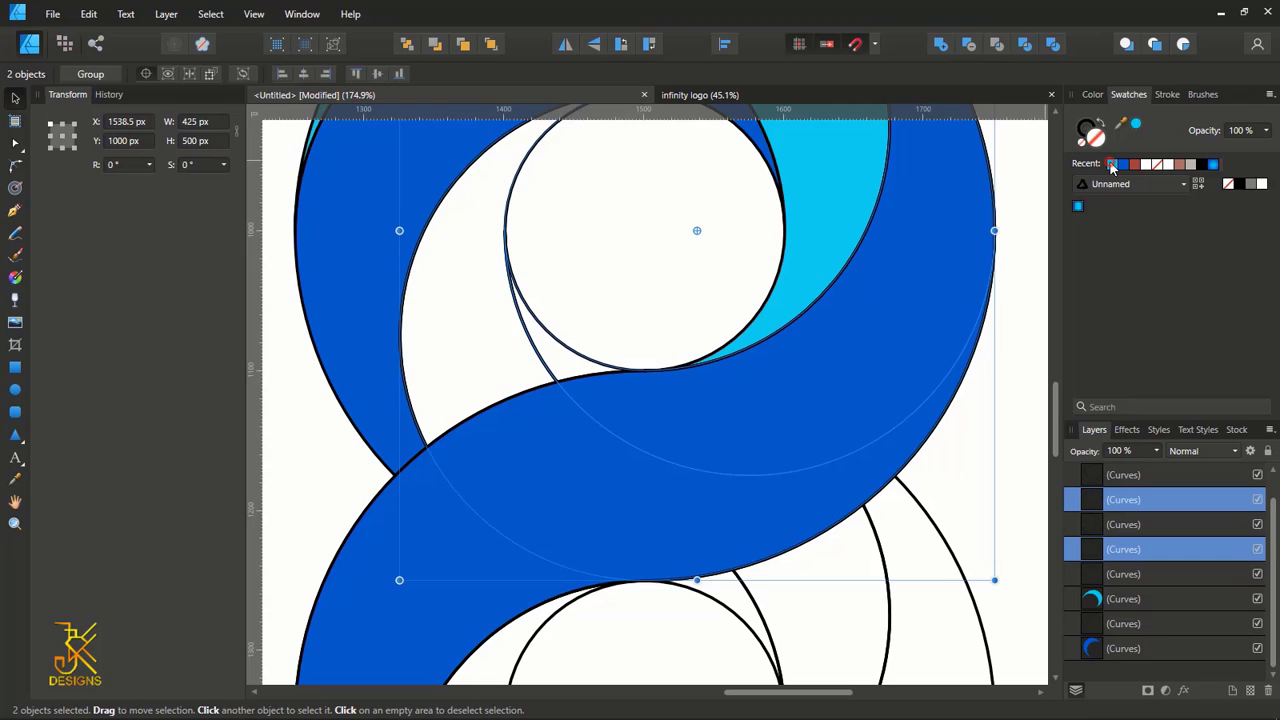
left_click(1112, 165)
scroll(712, 276, "down", 5)
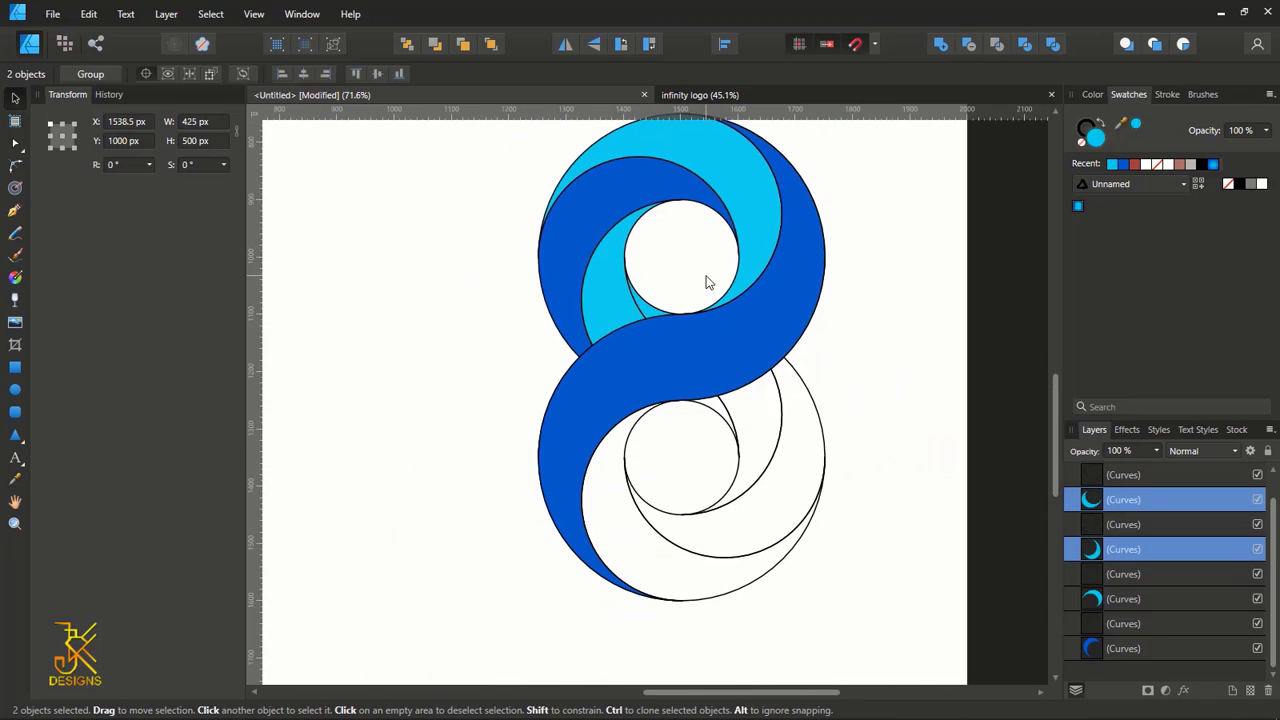
Fill the bottom crescent of the lower ring with light blue
scroll(785, 366, "down", 2)
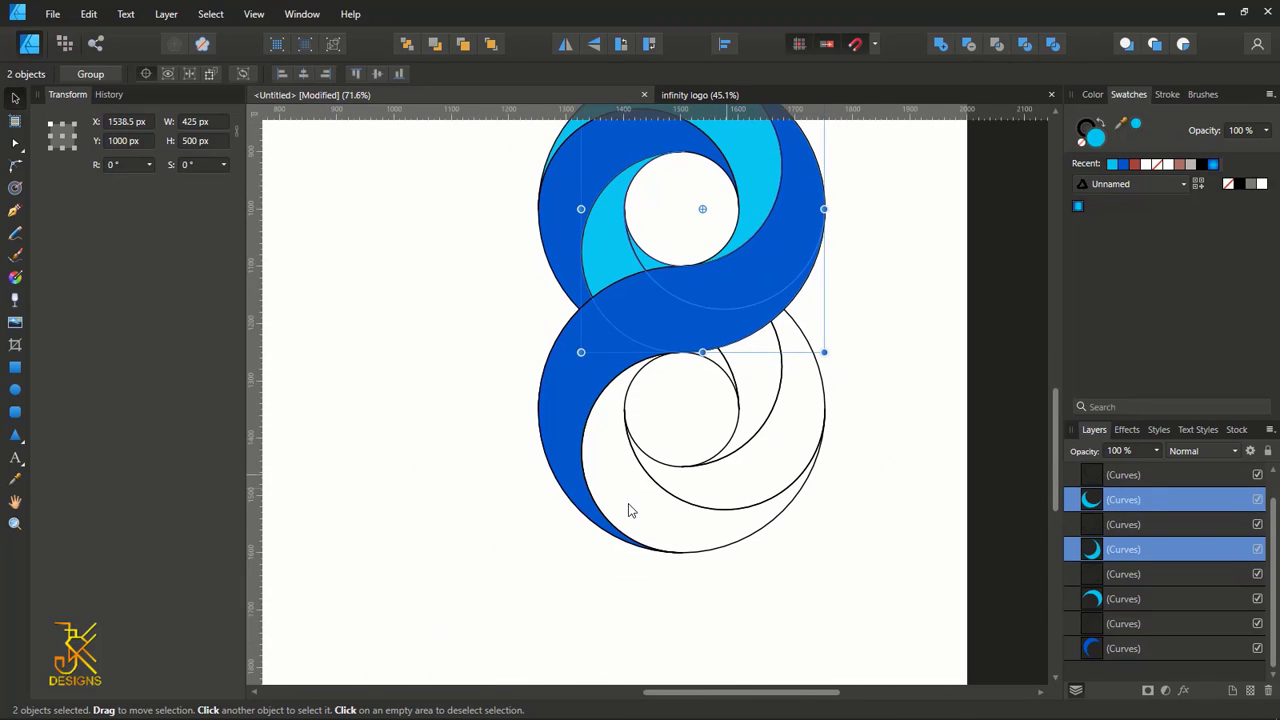
left_click(677, 497)
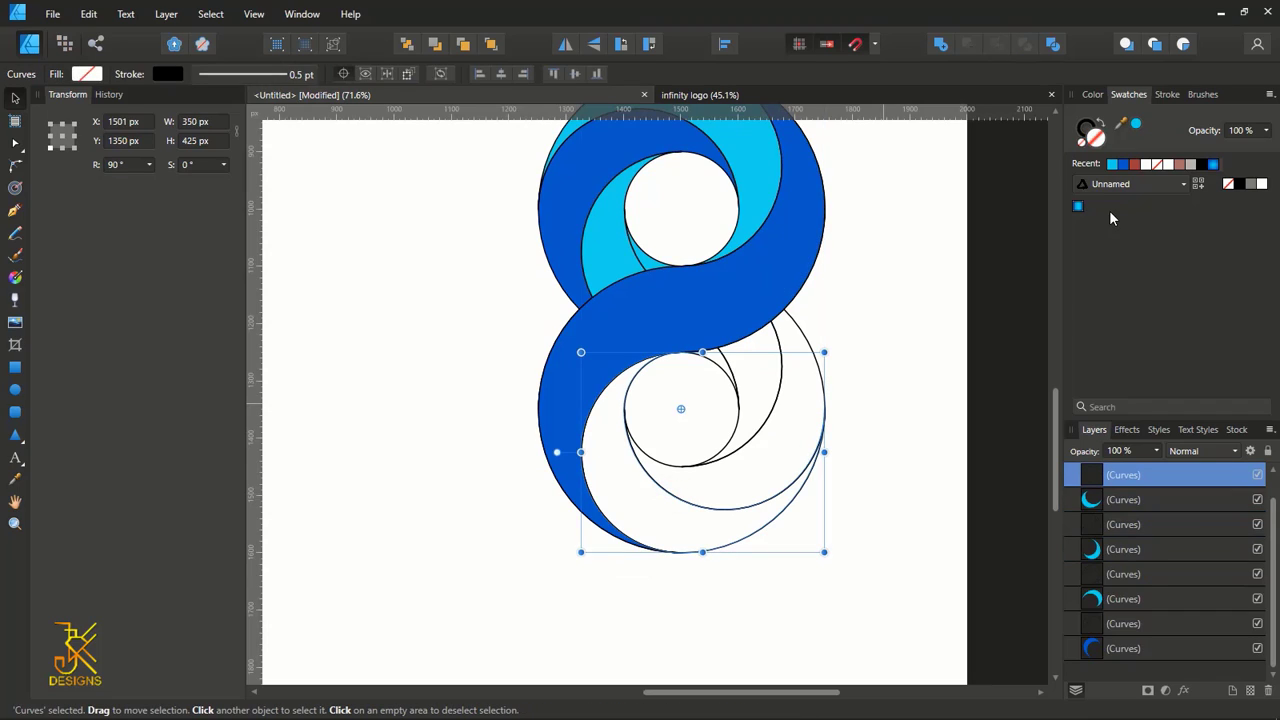
left_click(1112, 165)
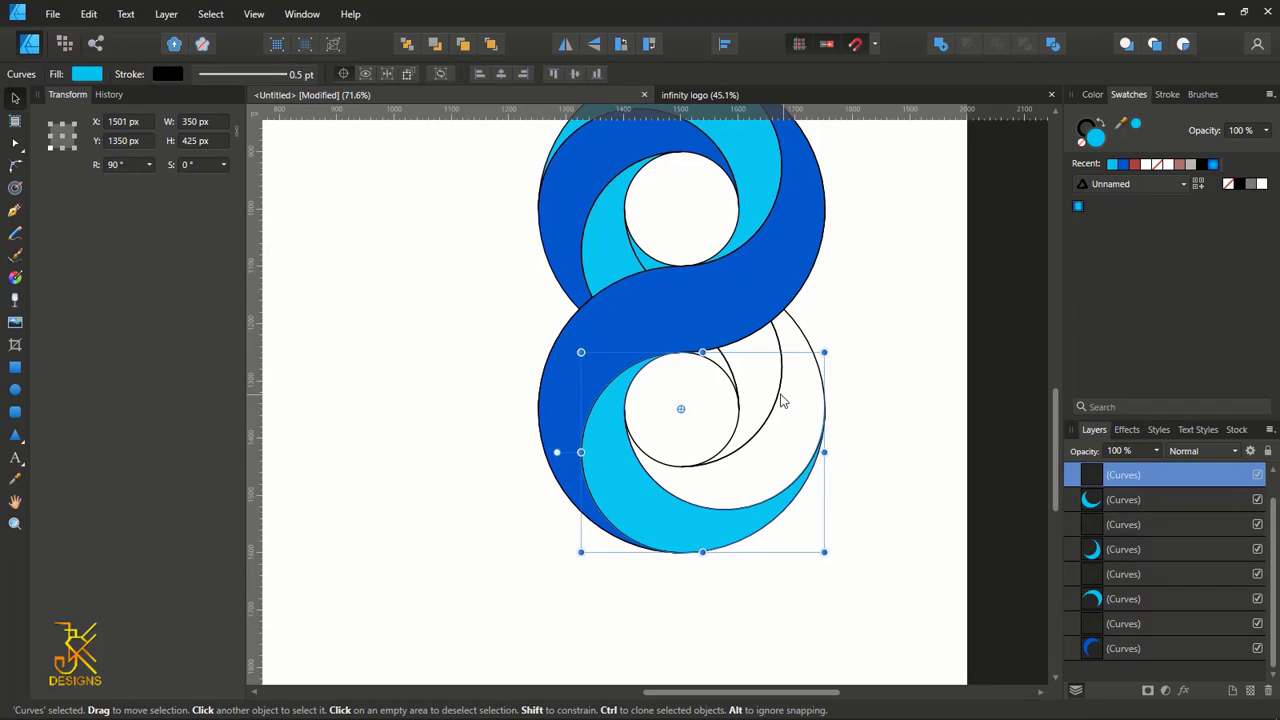
Fill the right-hand crescent of the lower ring with the same dark blue as the S shape
left_click(808, 388)
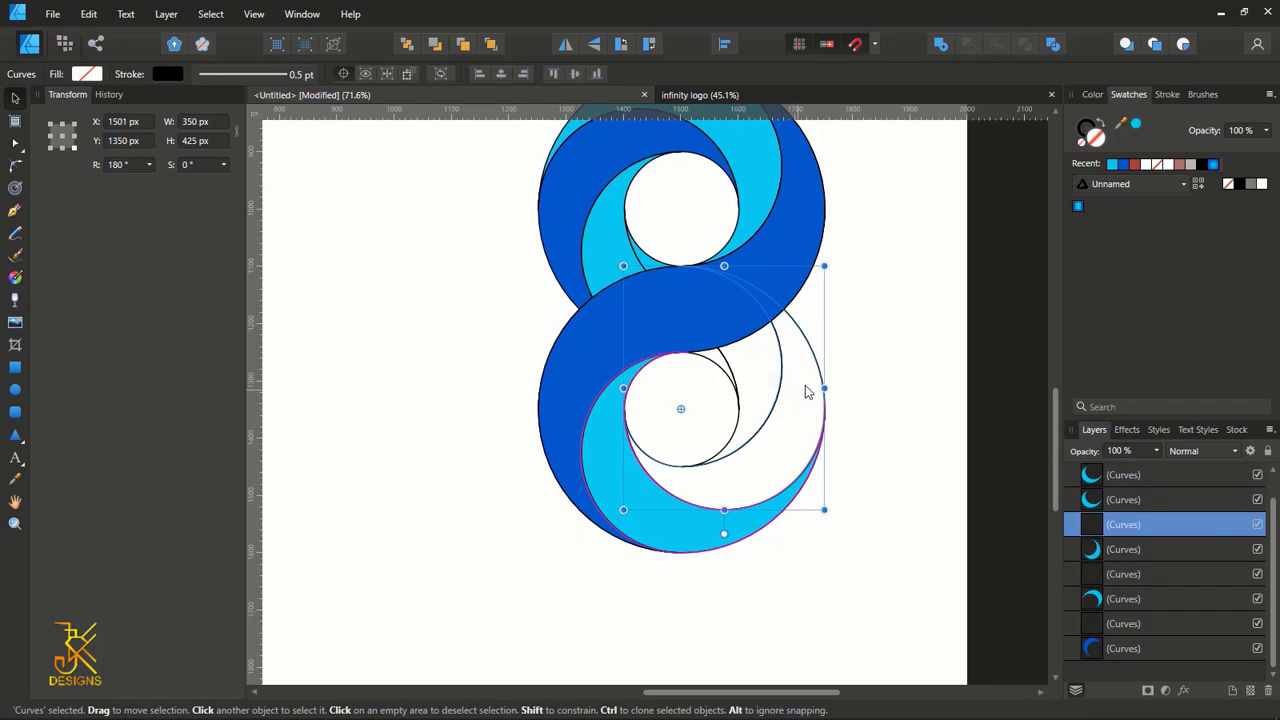
left_click(1124, 166)
Fill the lower ring's two remaining crescents, partly hidden behind the S shape, with light blue
scroll(770, 381, "up", 3)
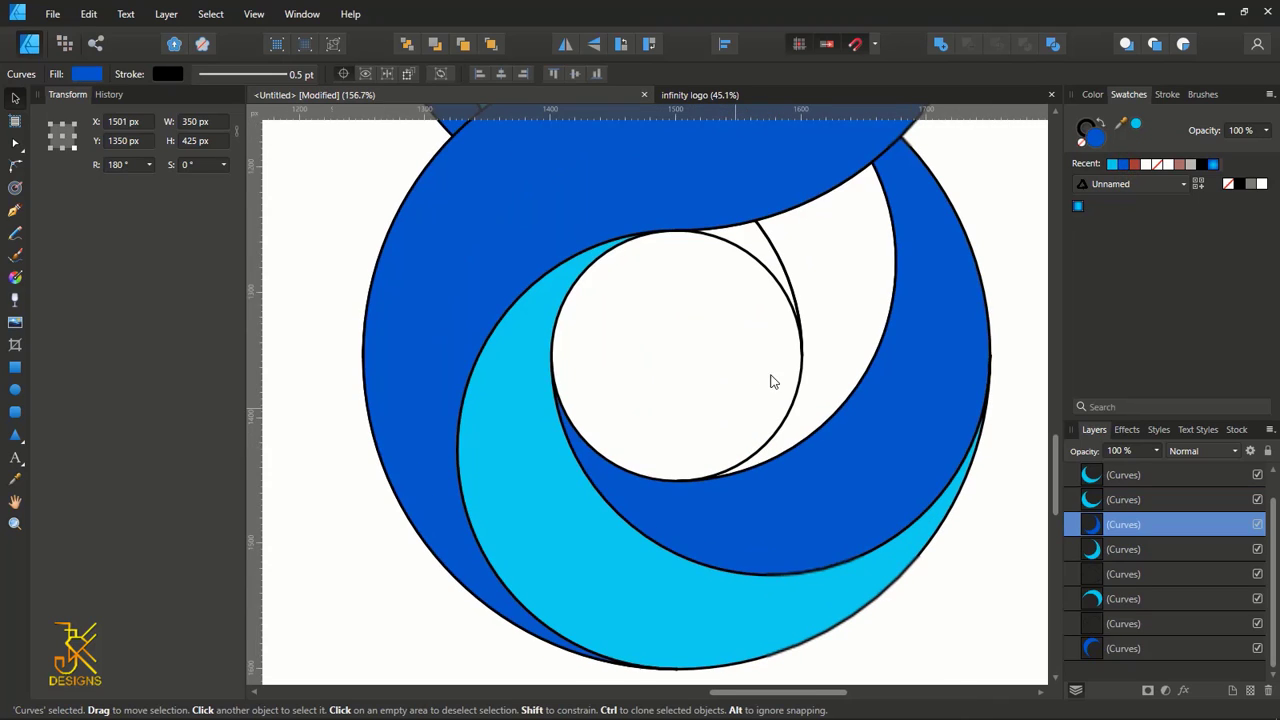
scroll(817, 306, "up", 3)
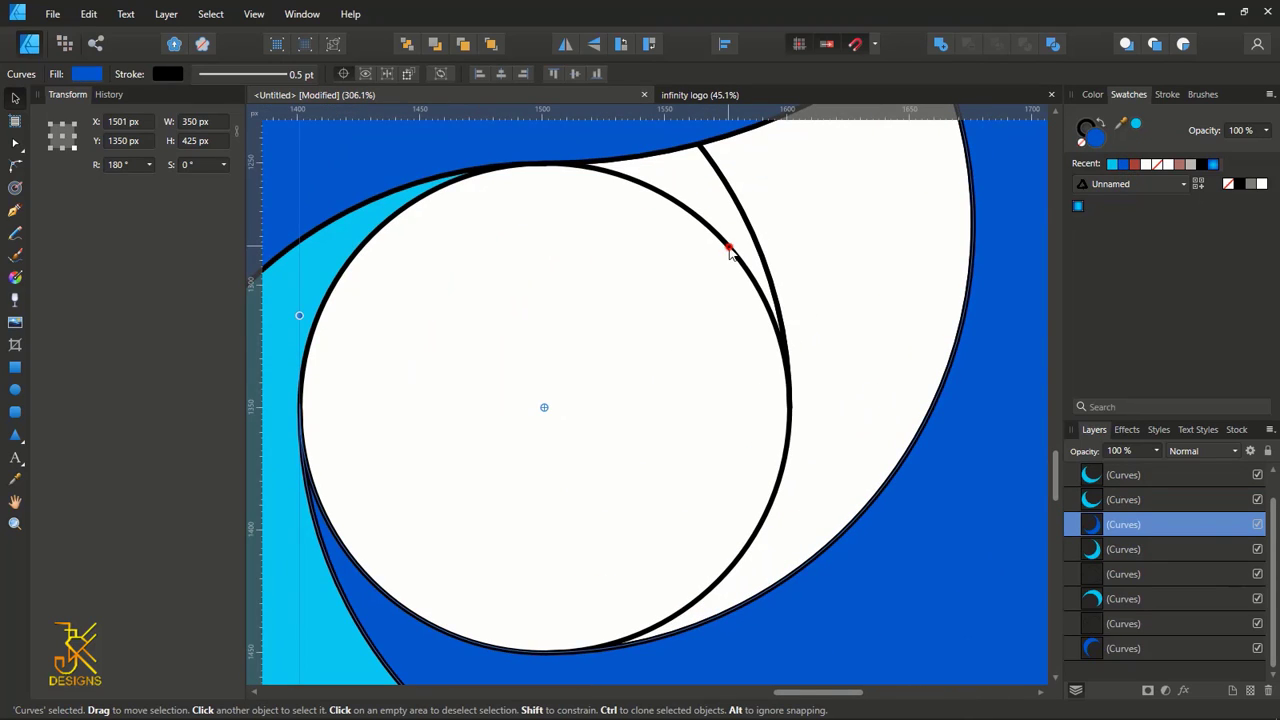
left_click(789, 260)
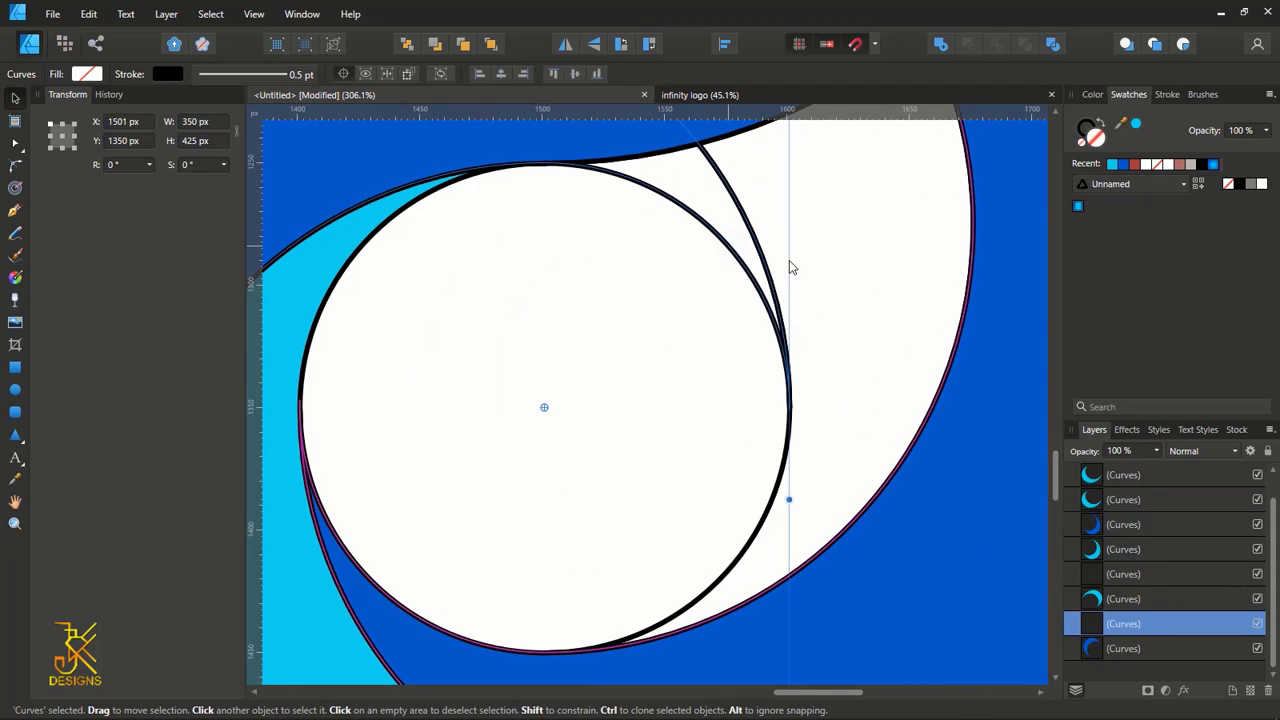
left_click(918, 456, "shift")
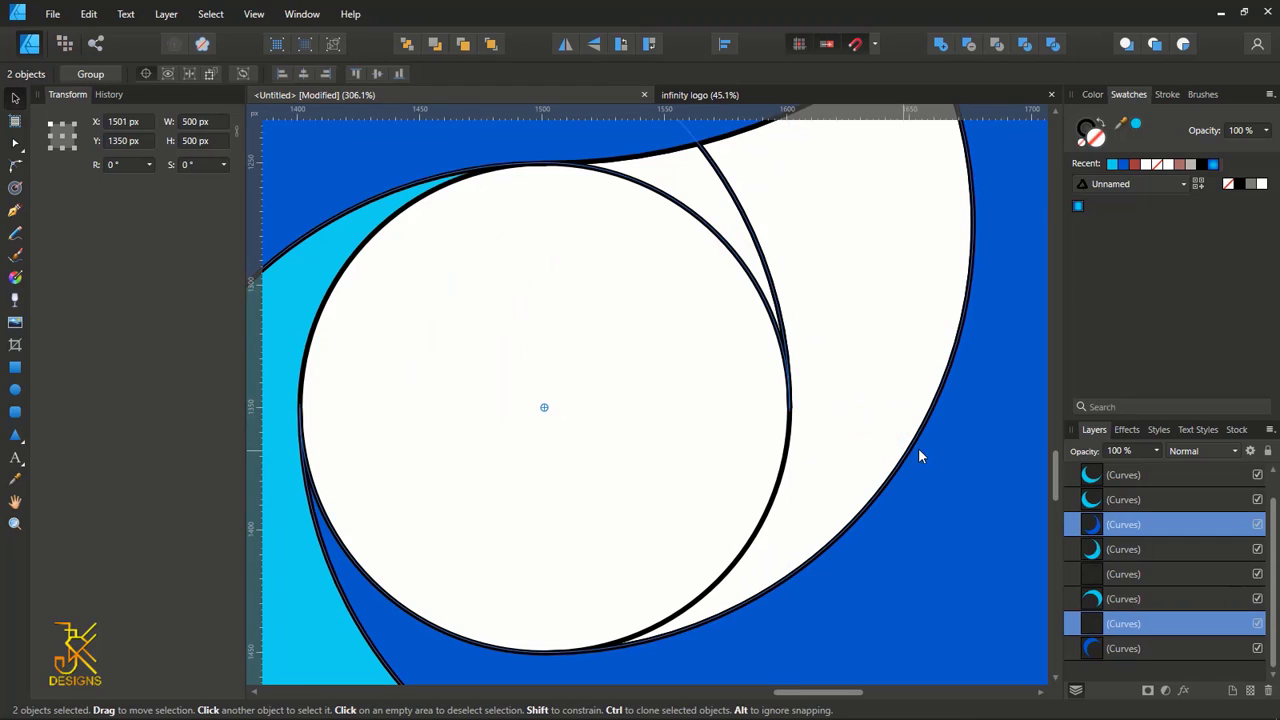
left_click(734, 566)
left_click(746, 216)
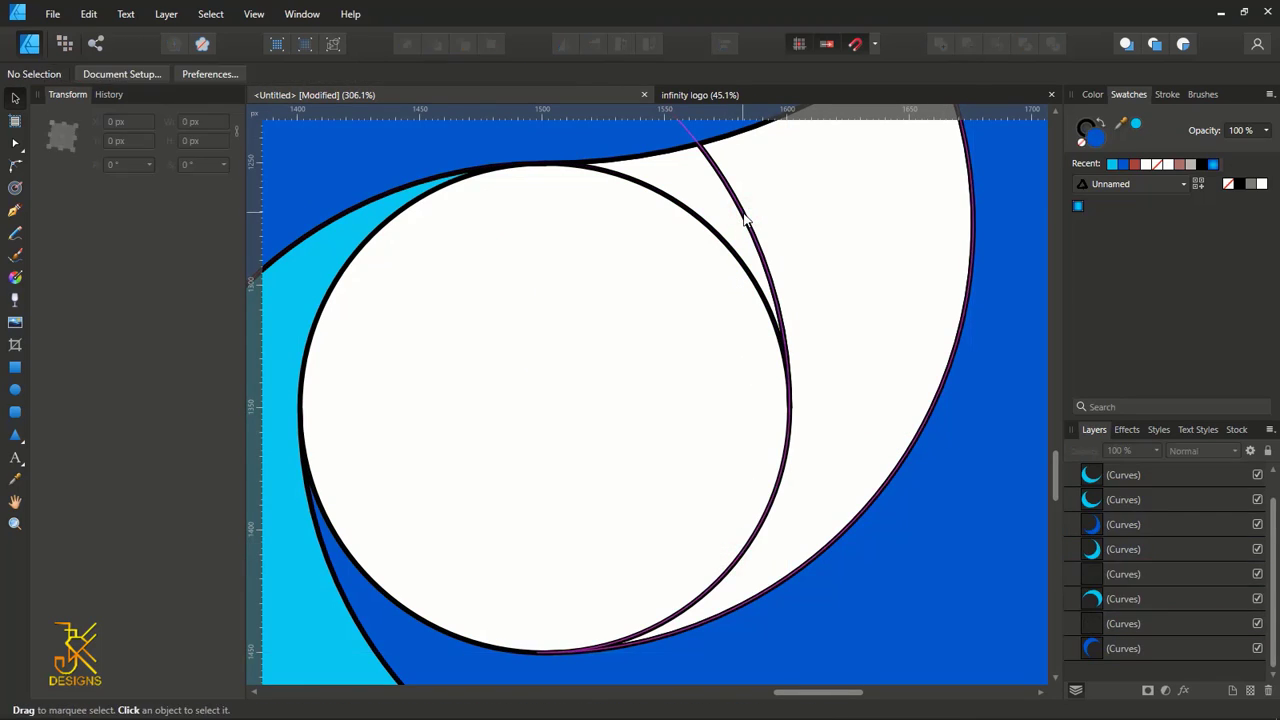
left_click(716, 244)
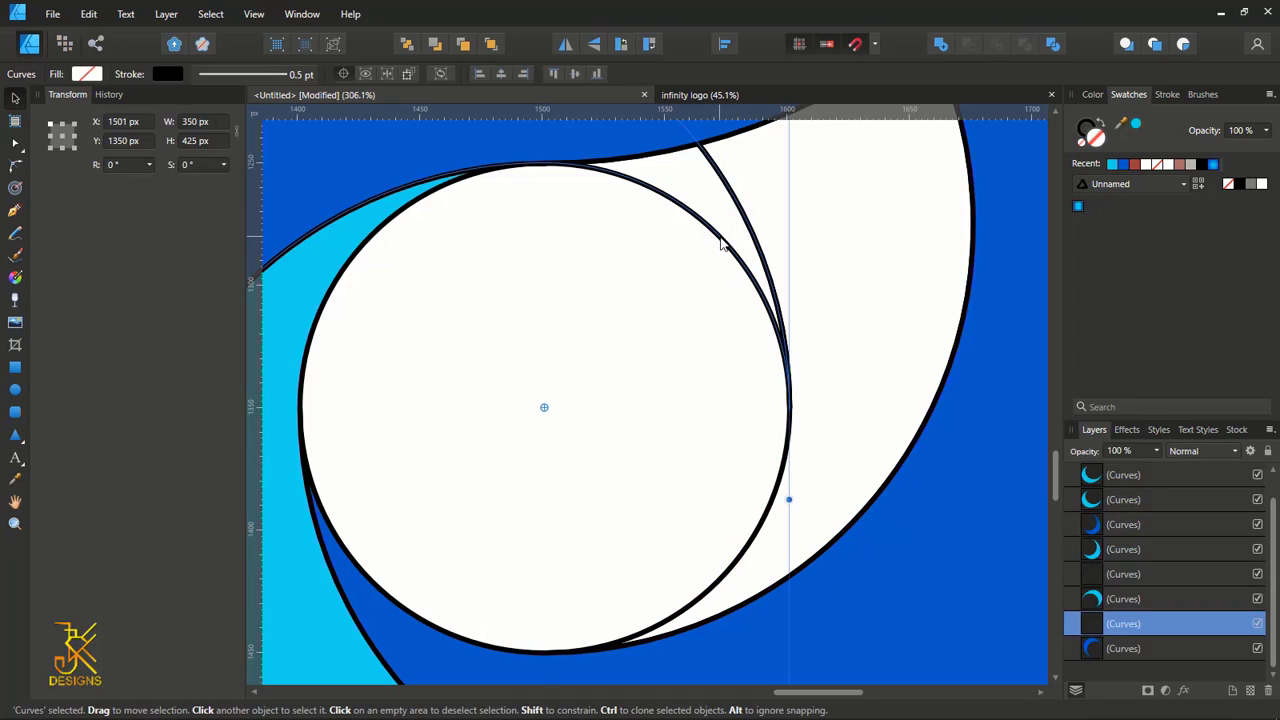
left_click(730, 580, "shift")
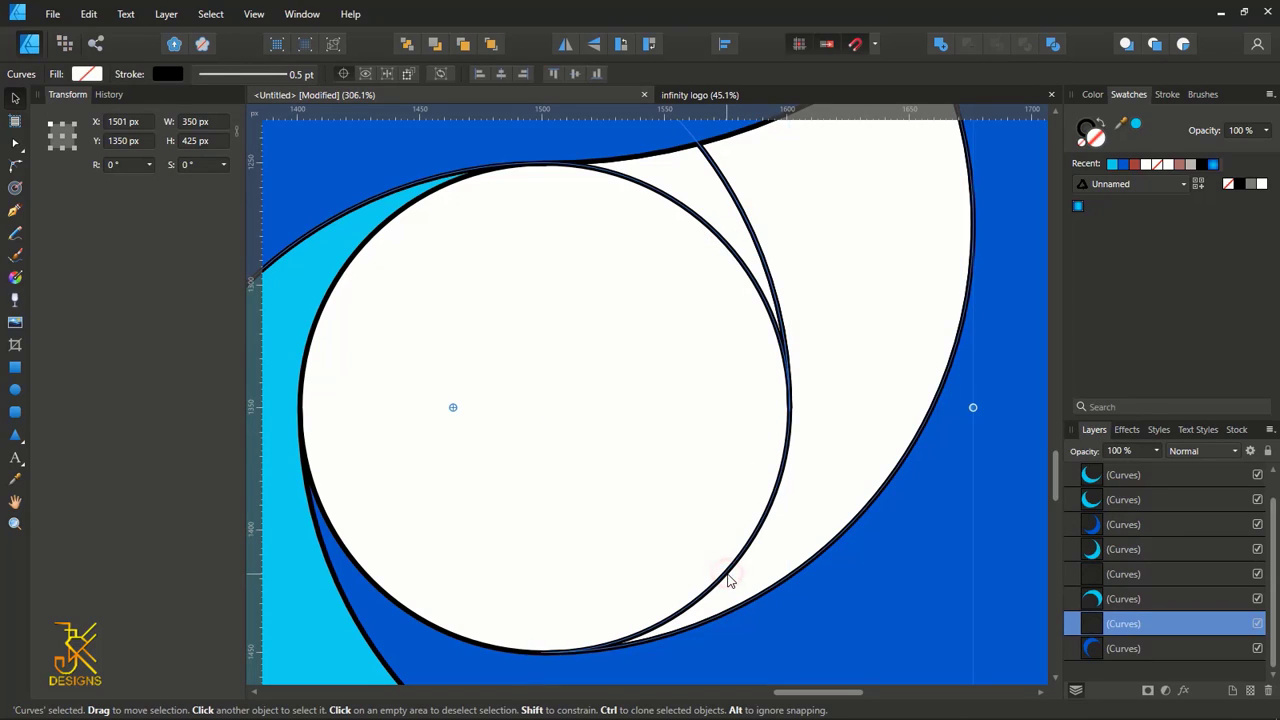
left_click(1113, 165)
Remove the black outline from all the shapes of the logo
scroll(906, 253, "down", 4)
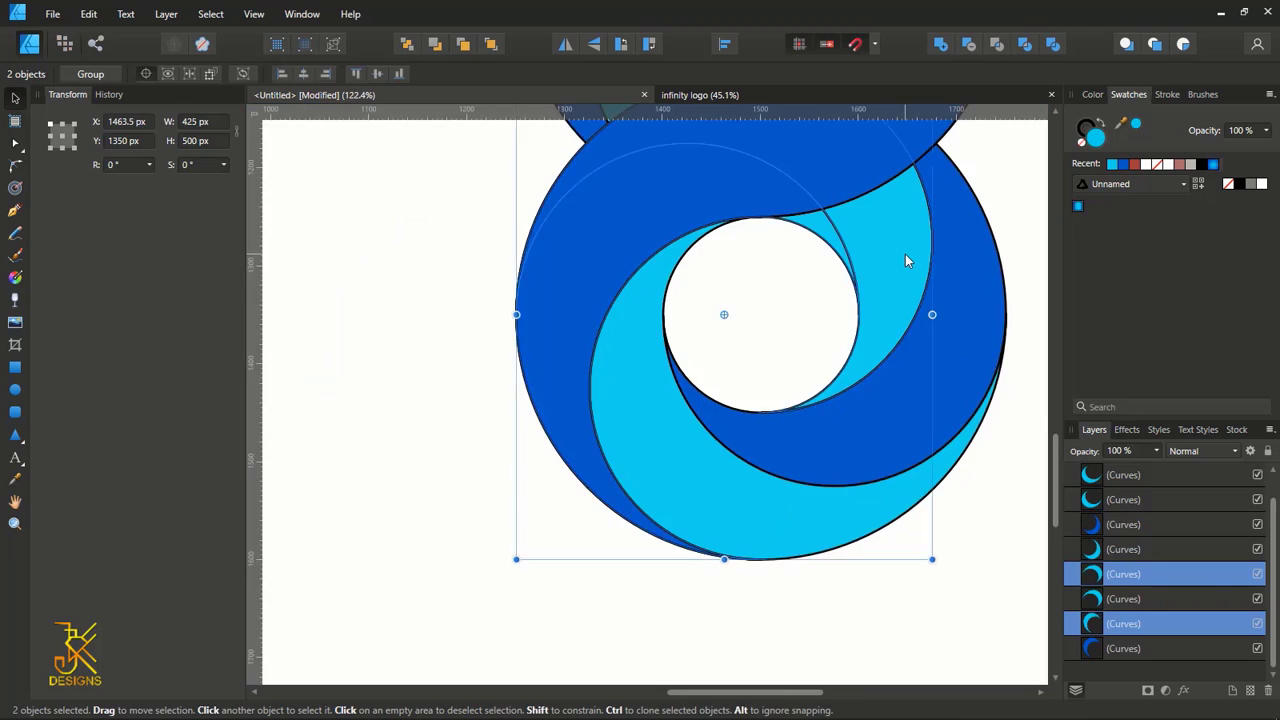
scroll(905, 258, "down", 2)
left_click_drag(954, 306, 852, 432)
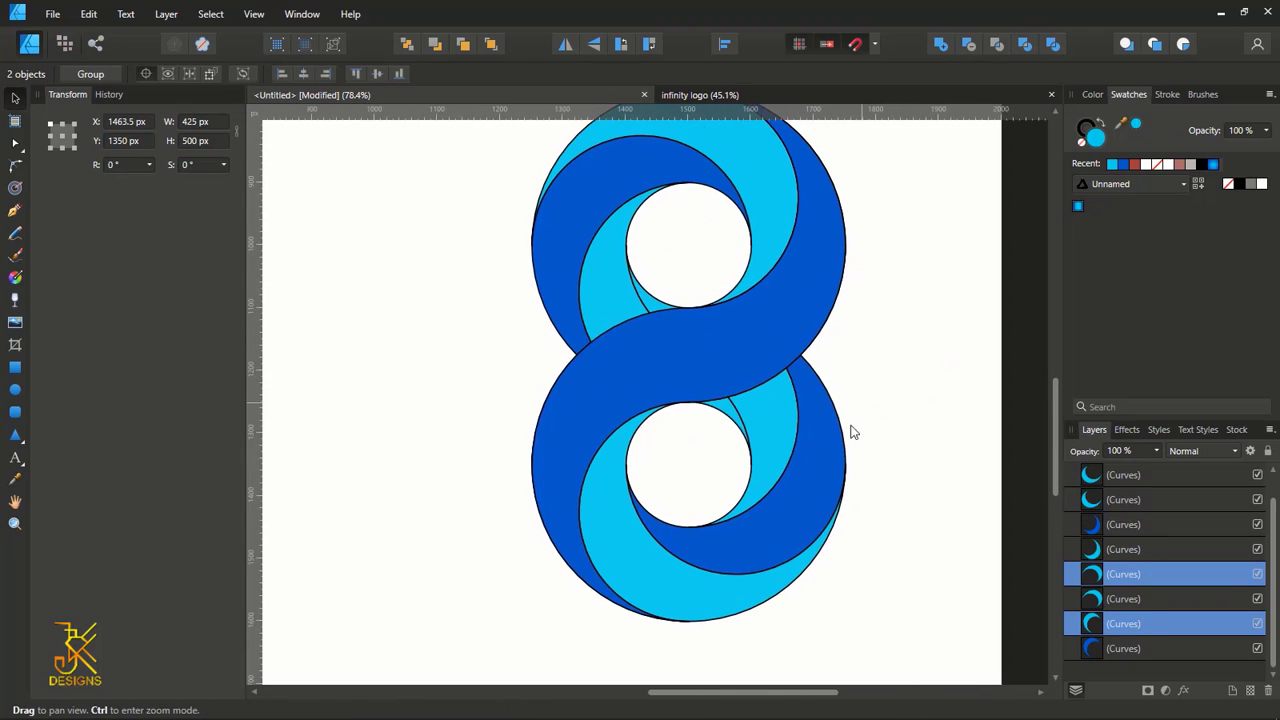
scroll(852, 384, "down", 2)
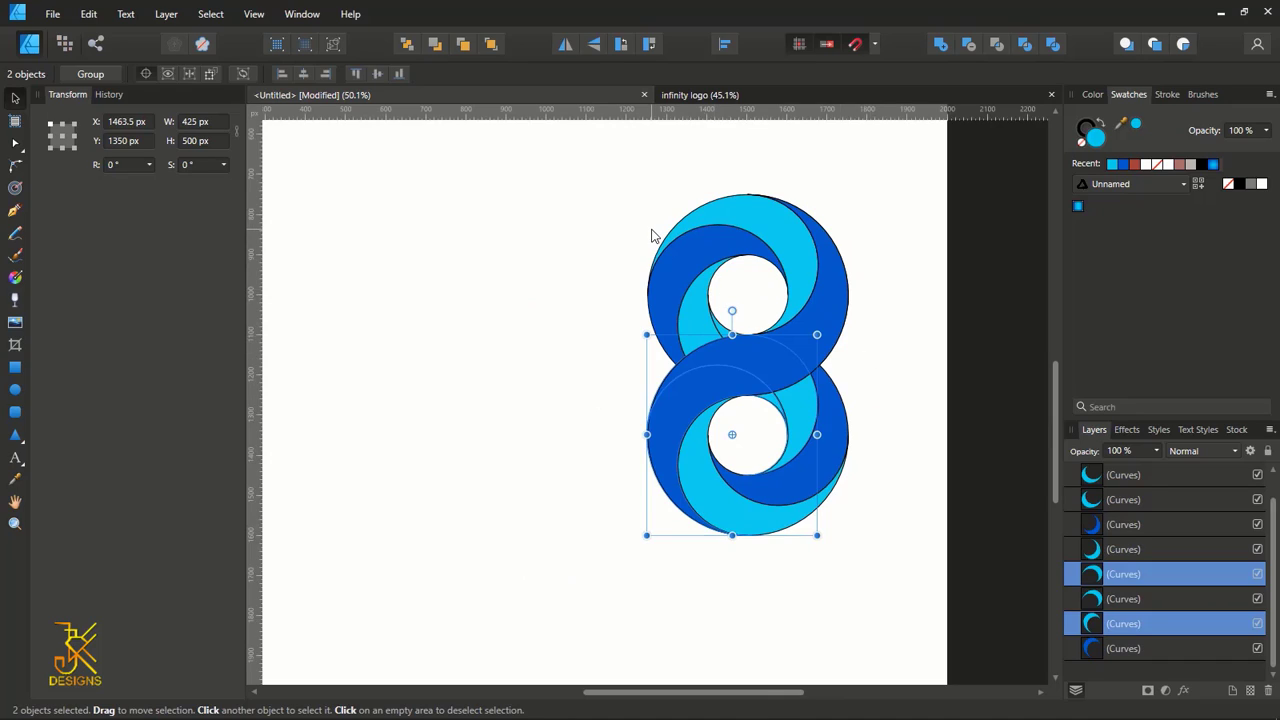
left_click(580, 172)
left_click_drag(571, 166, 910, 603)
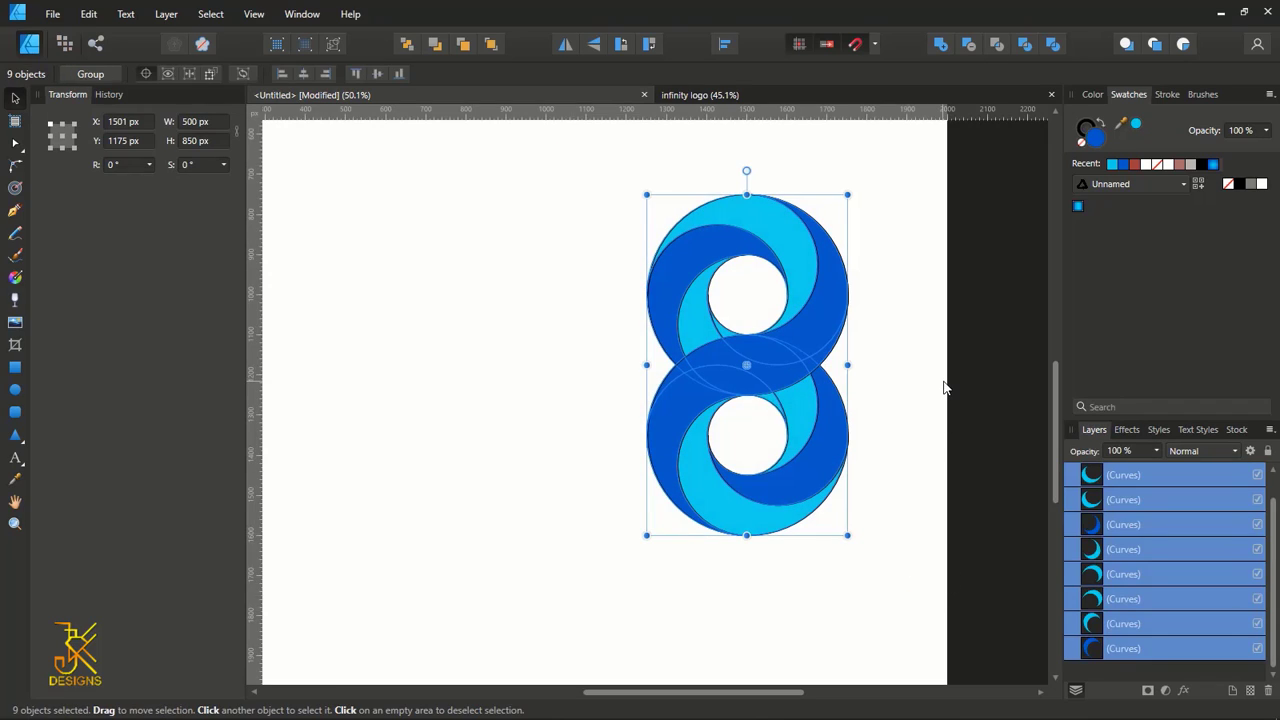
left_click(1082, 146)
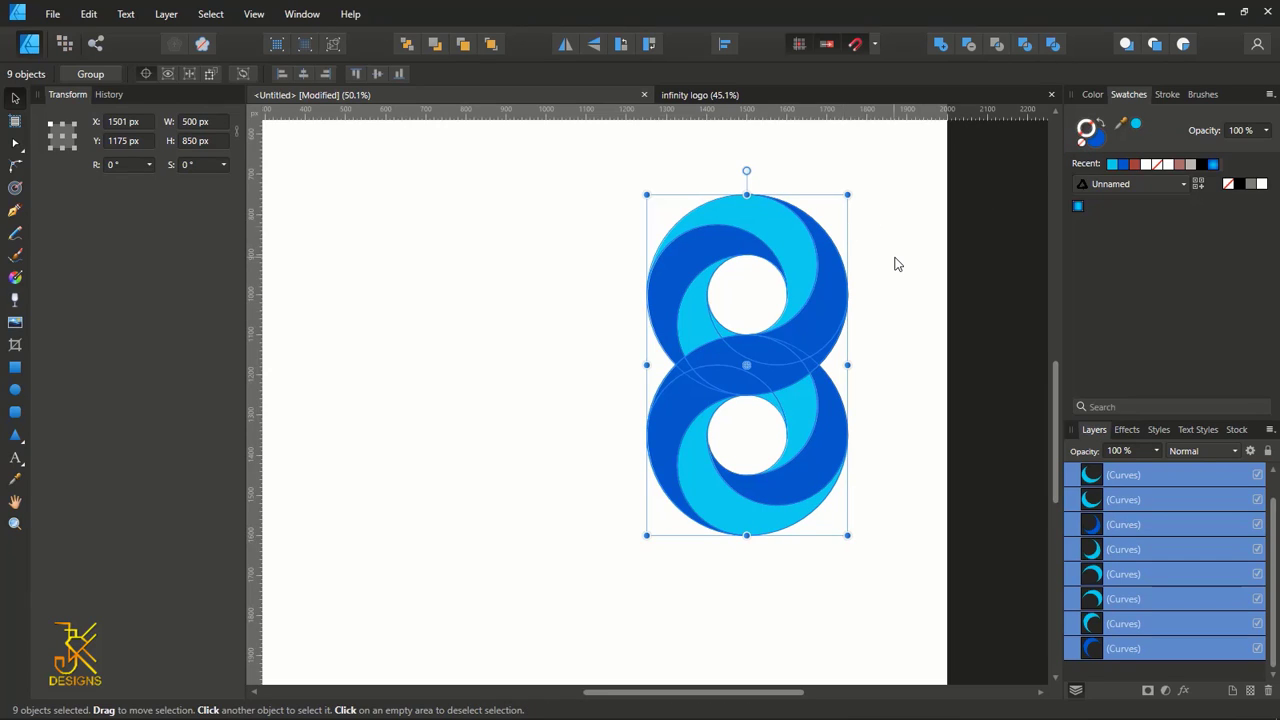
Move the whole logo to the page centre, with its midpoint at X 1000 px and Y 1000 px
scroll(894, 263, "down", 2)
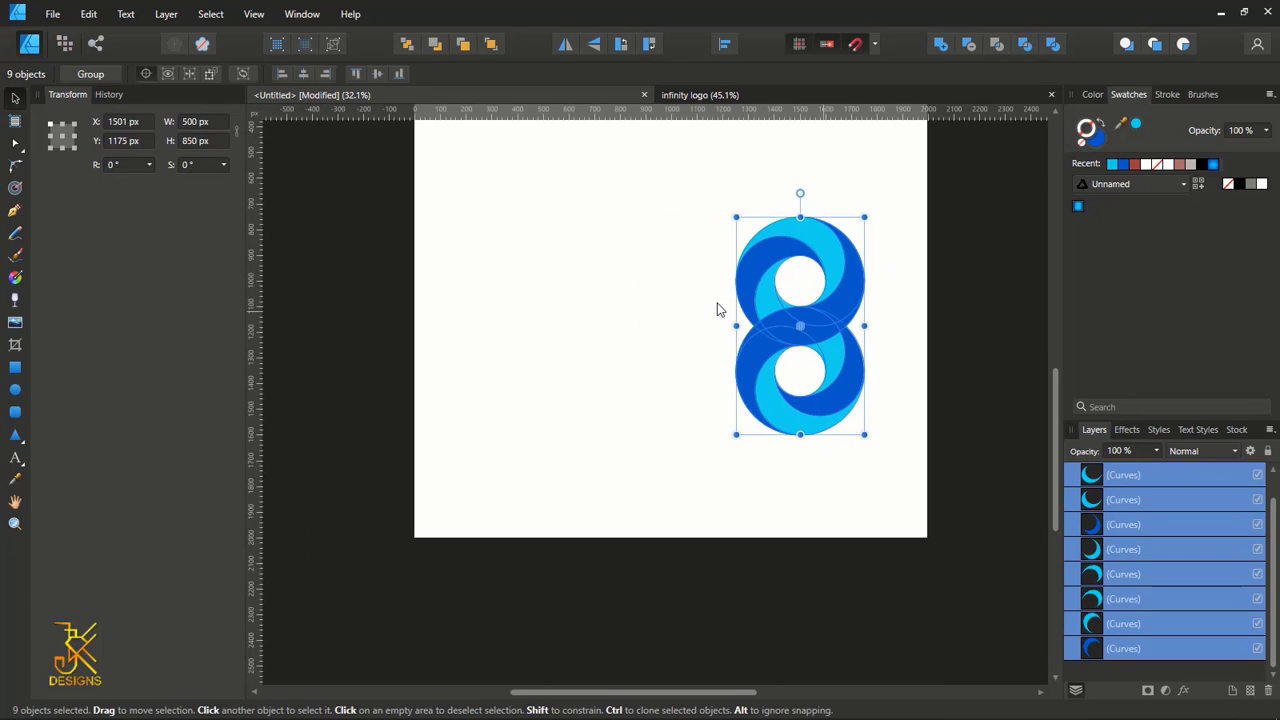
left_click_drag(823, 310, 698, 260)
scroll(672, 279, "up", 5)
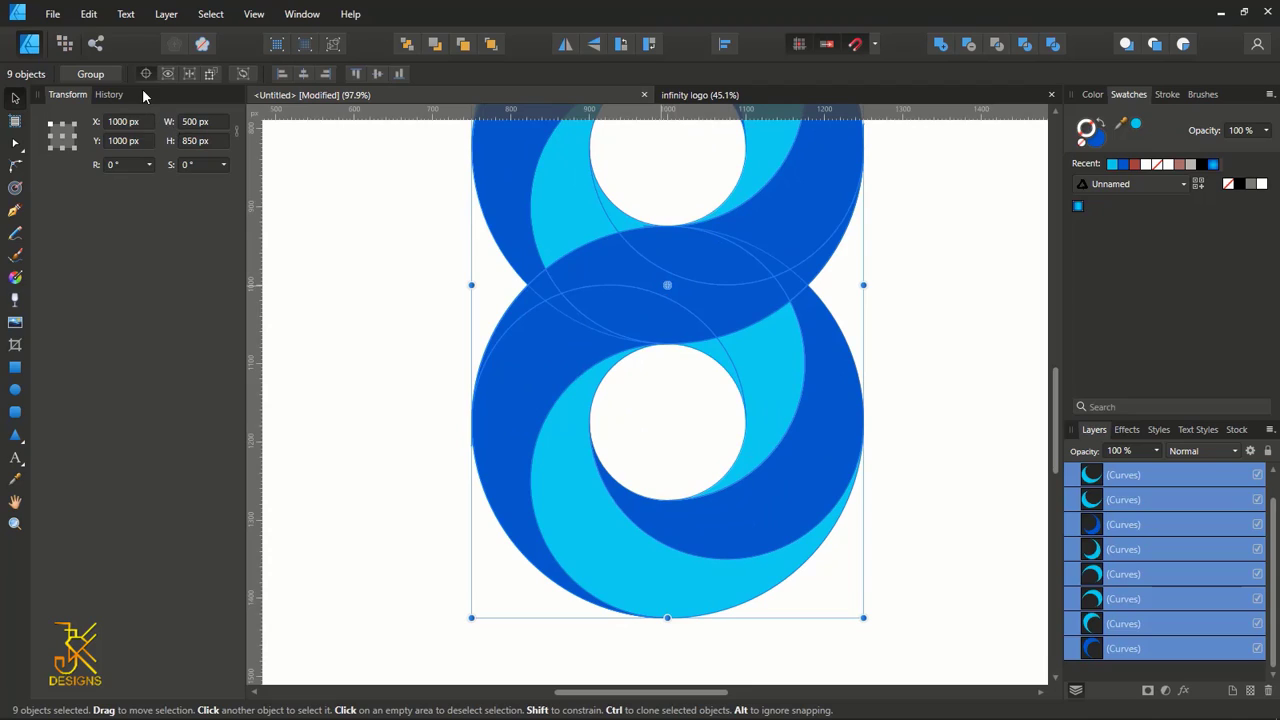
left_click(49, 124)
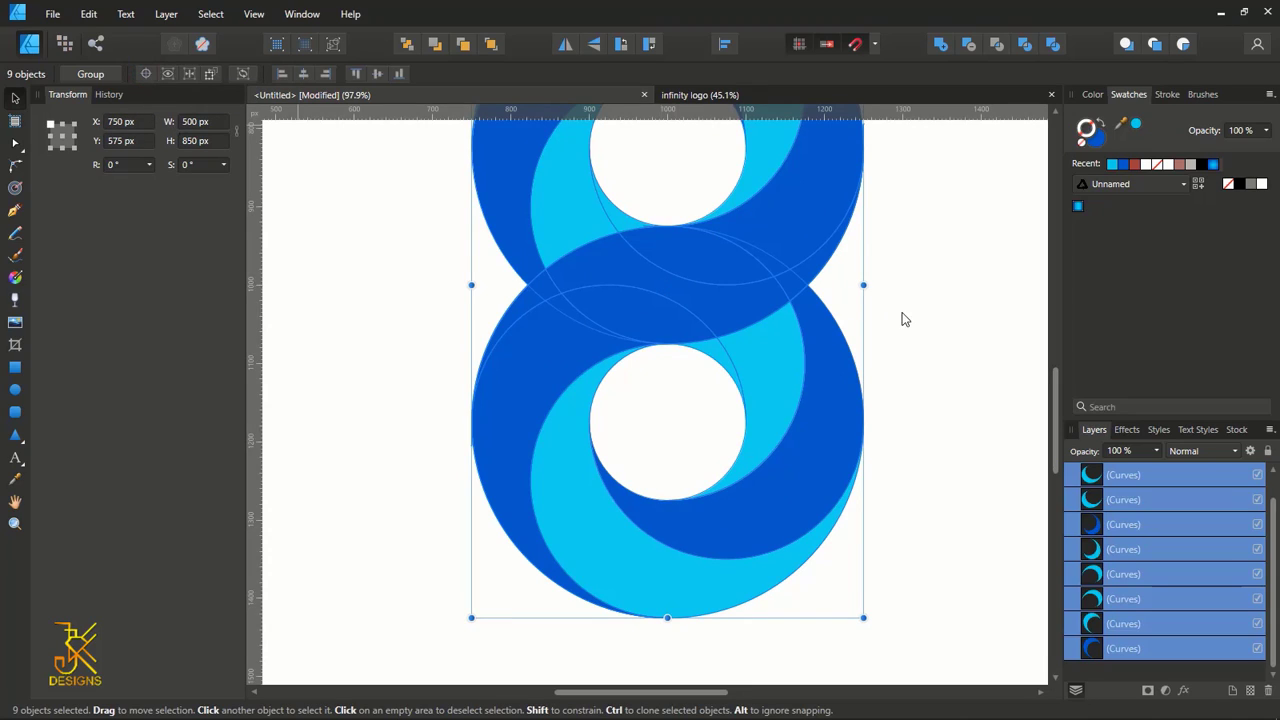
left_click(1000, 342)
Change the fill of the front S shape to a radial gradient
scroll(975, 337, "down", 1)
scroll(956, 313, "down", 1)
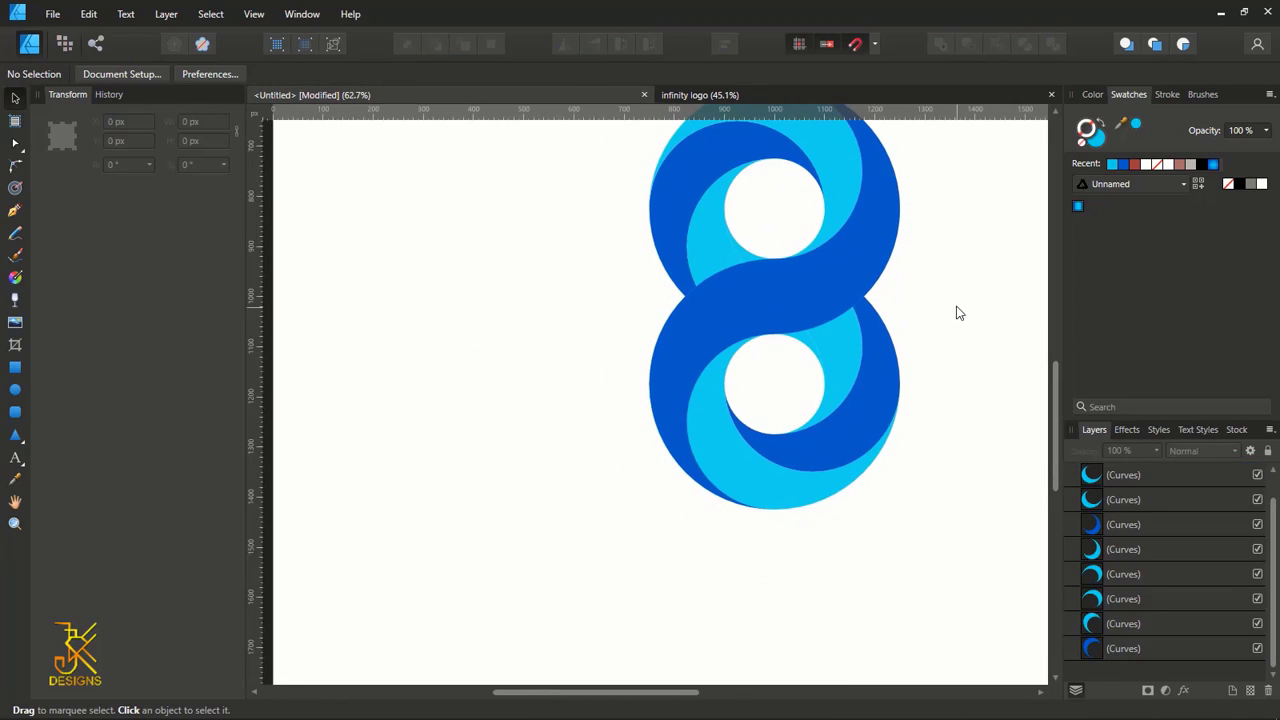
left_click_drag(951, 257, 850, 343)
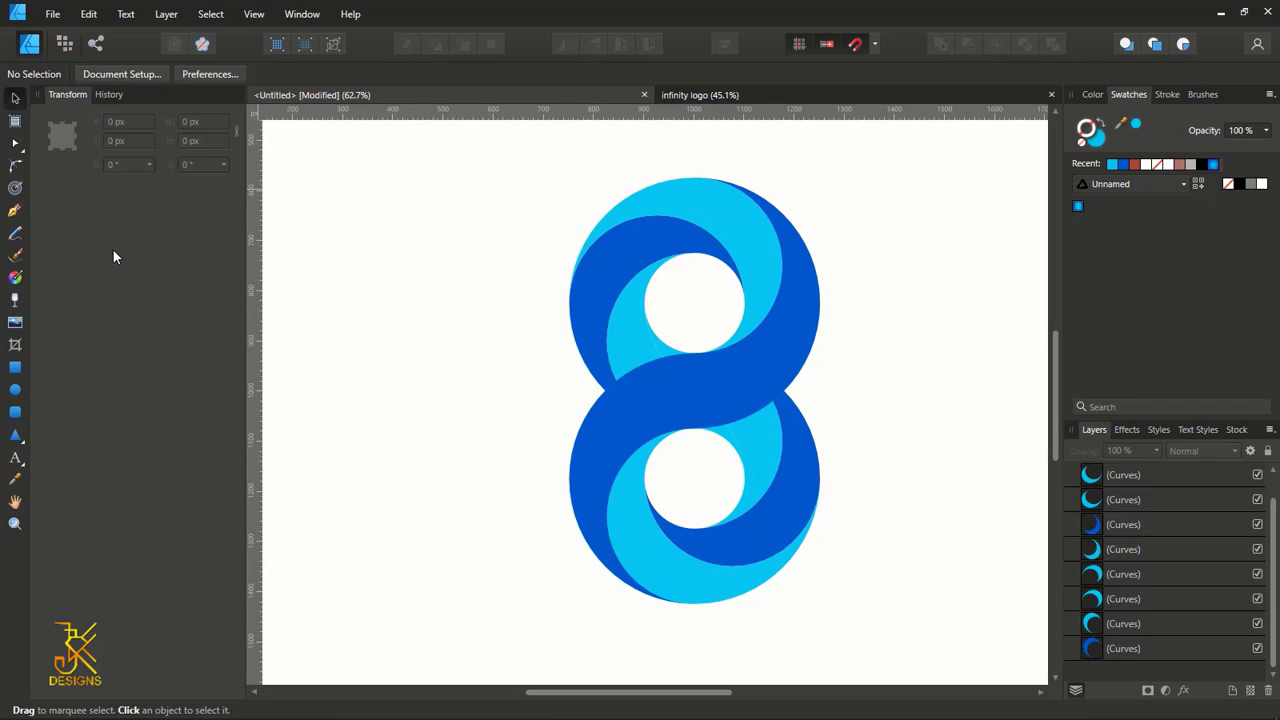
left_click(20, 281)
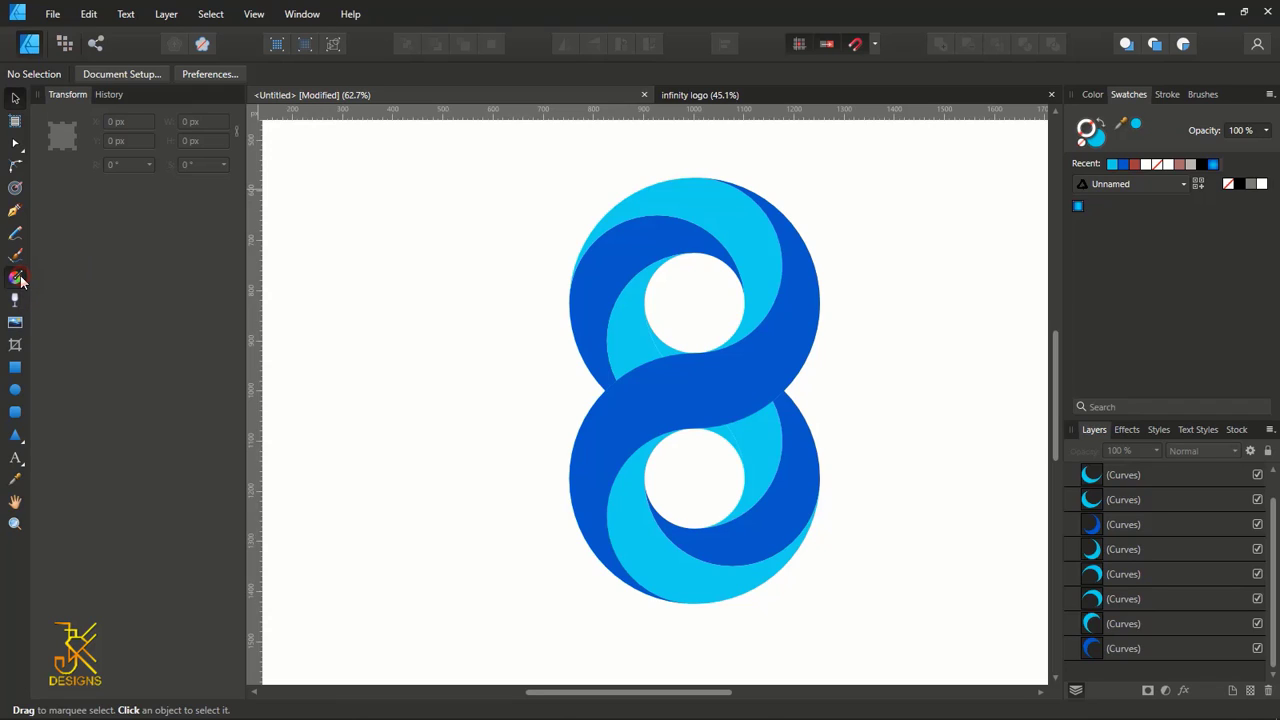
left_click(663, 368)
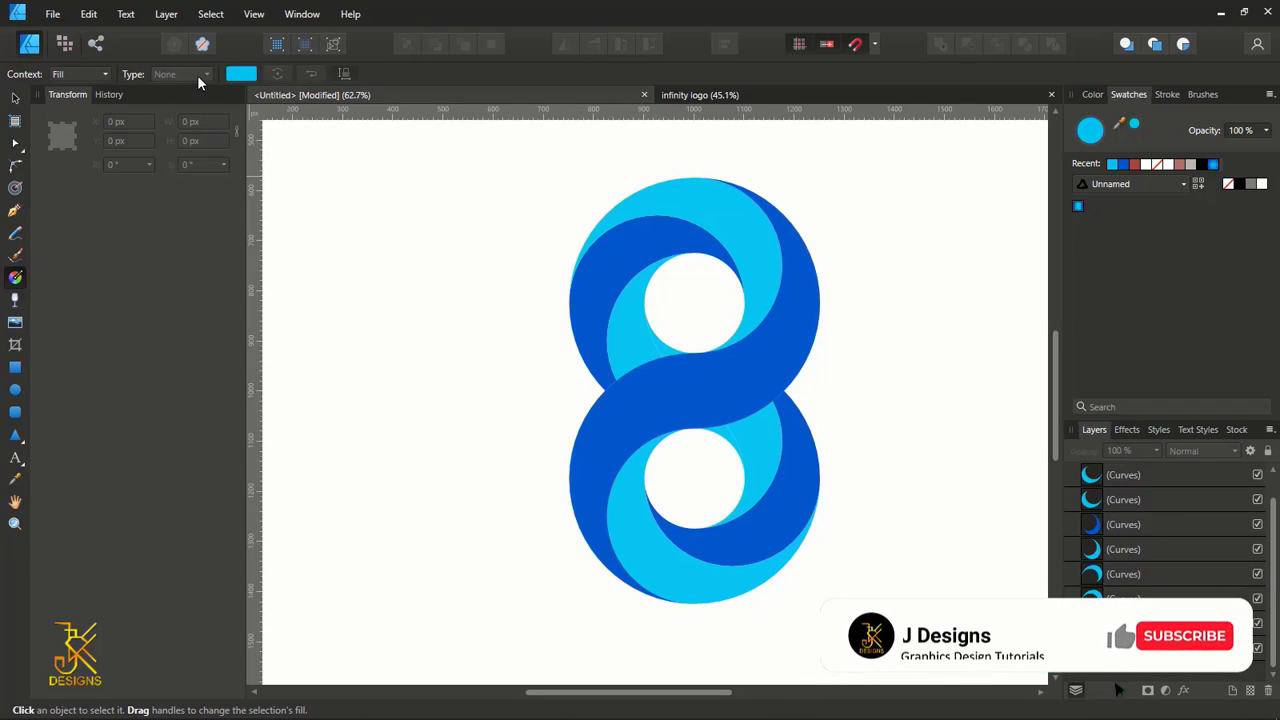
left_click(720, 417)
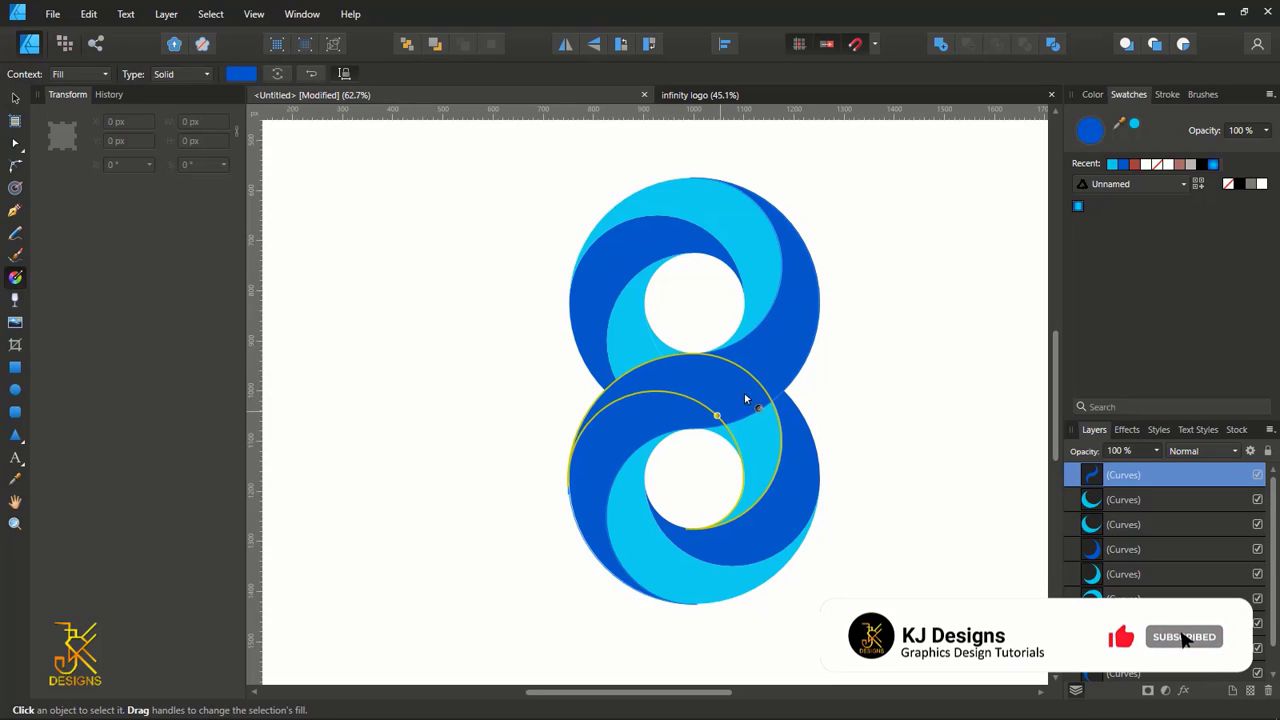
left_click(745, 399)
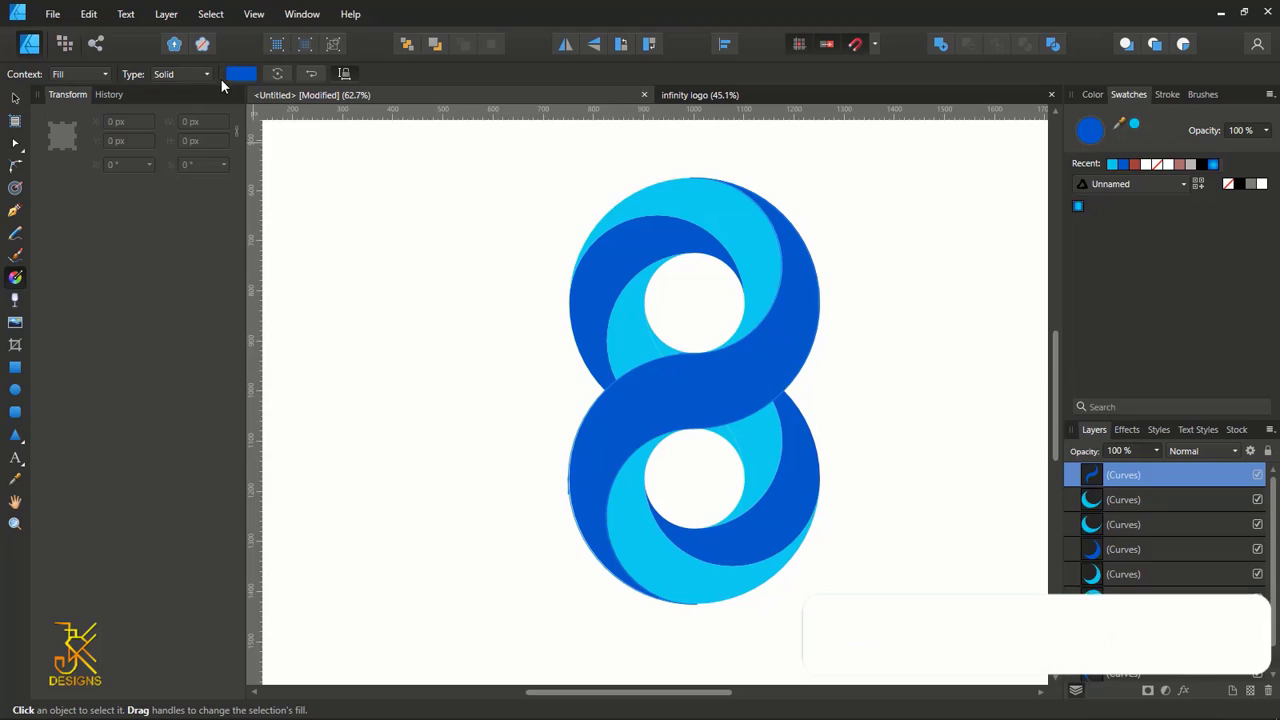
left_click(742, 407)
left_click_drag(742, 407, 743, 405)
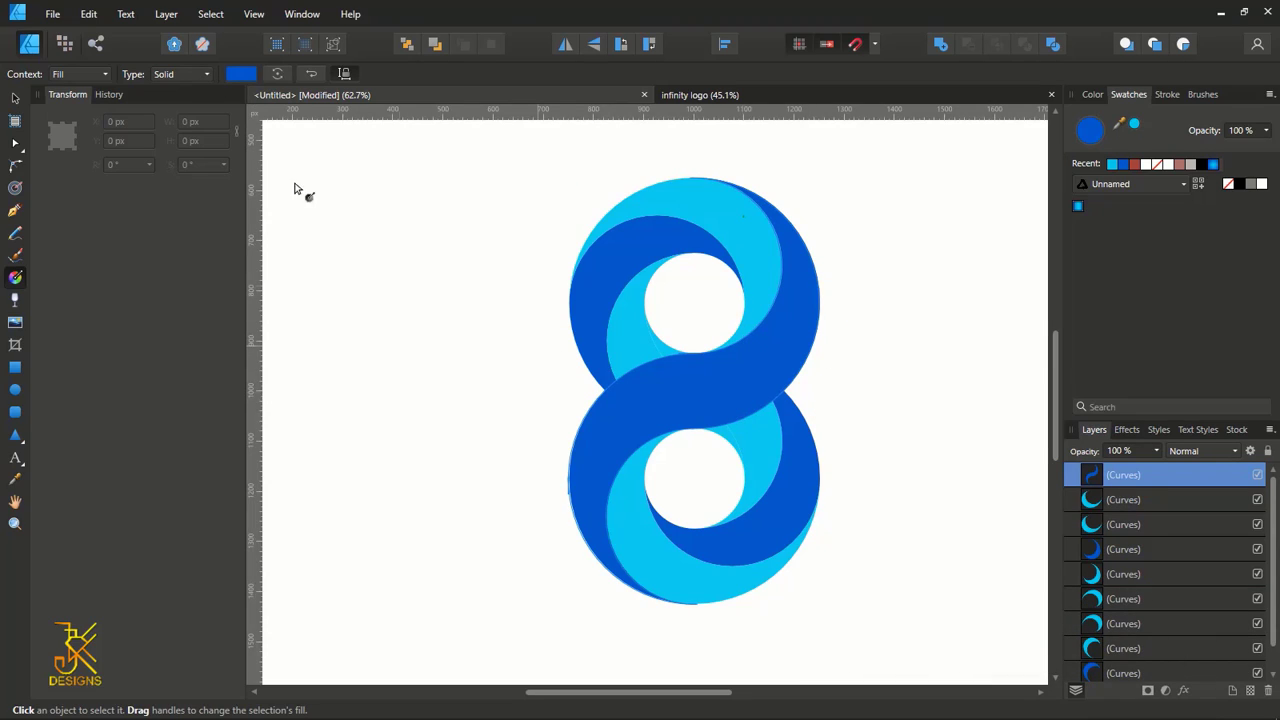
left_click(204, 76)
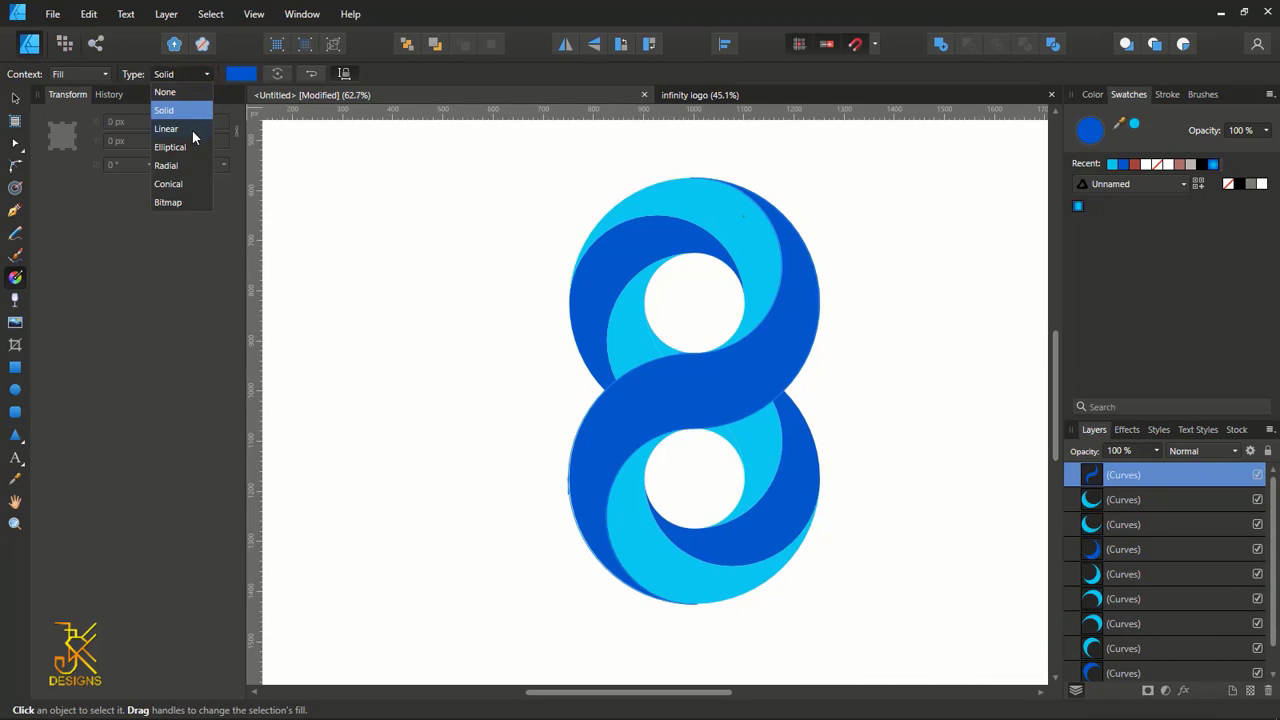
left_click(166, 165)
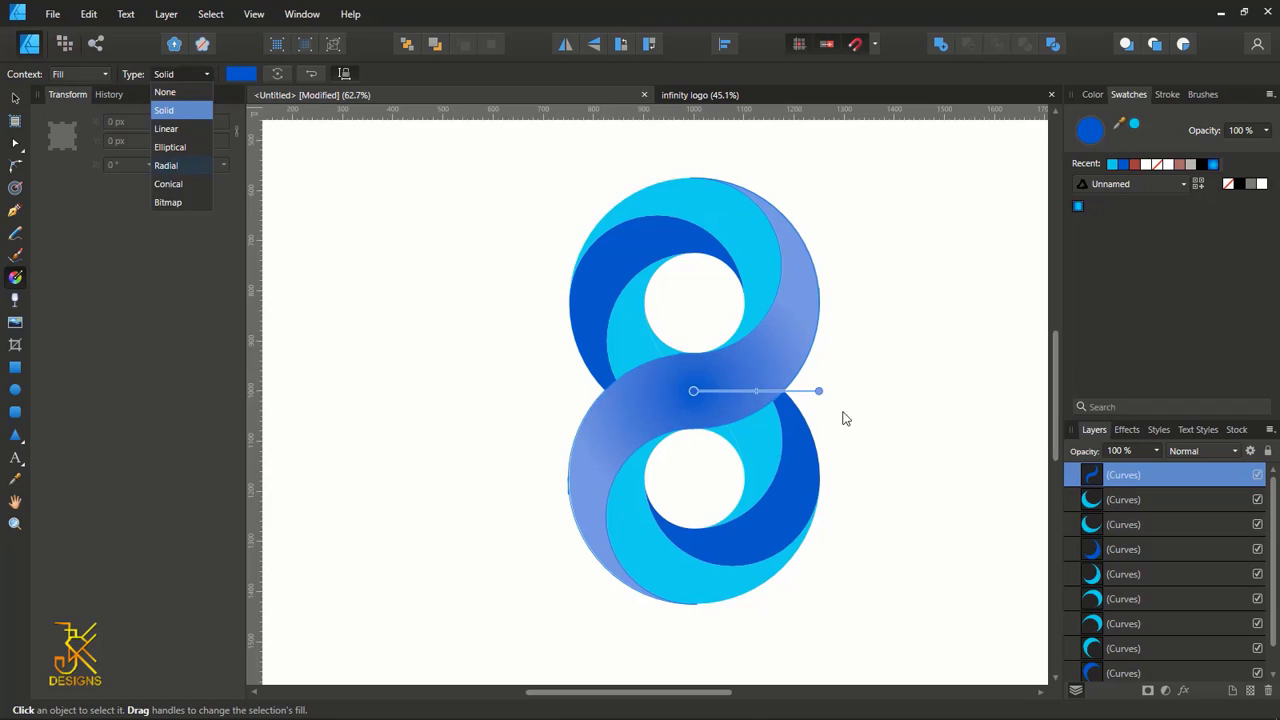
Colour the S shape's gradient light blue at the centre and dark blue at the end, extending its radius beyond the logo's right edge
left_click(693, 391)
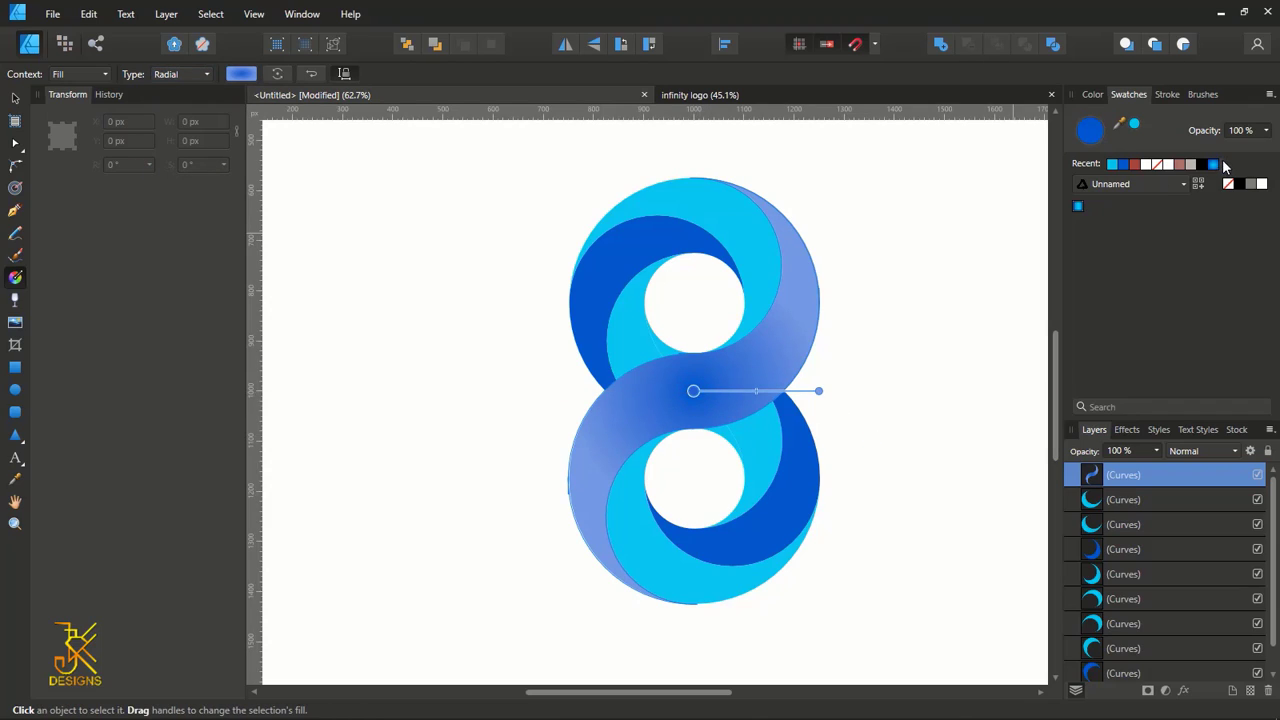
left_click(1117, 166)
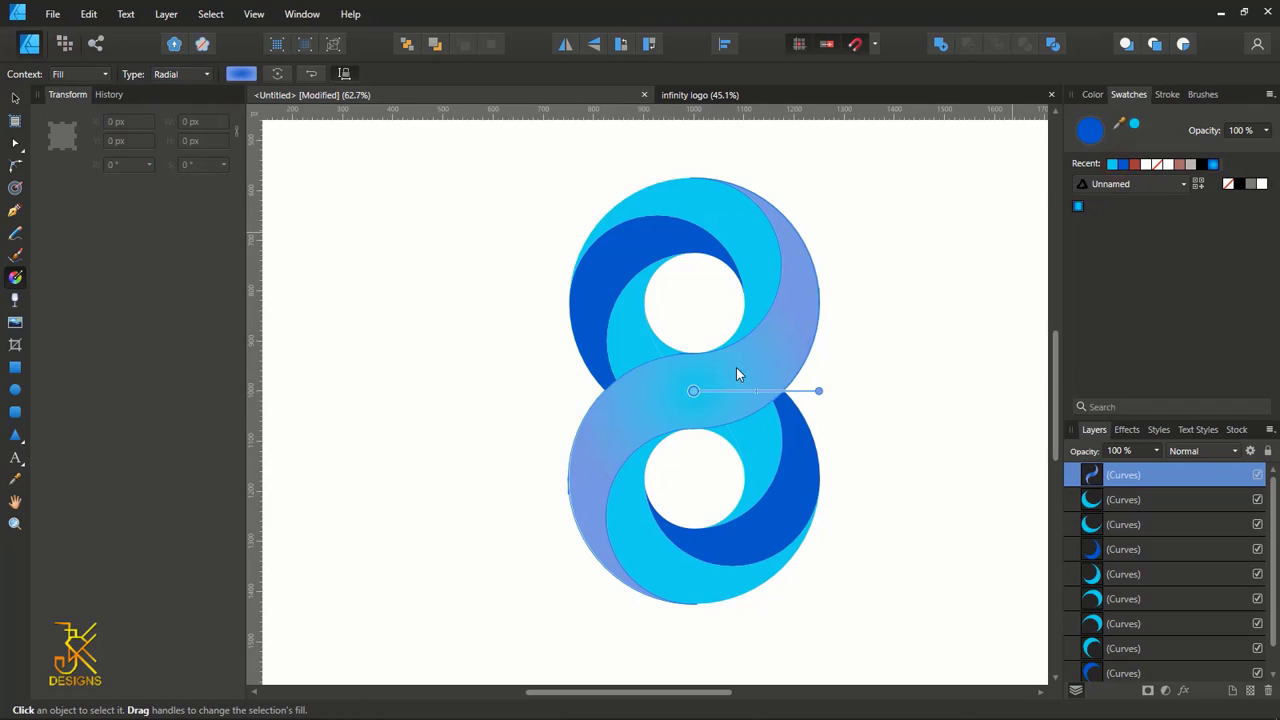
left_click(818, 391)
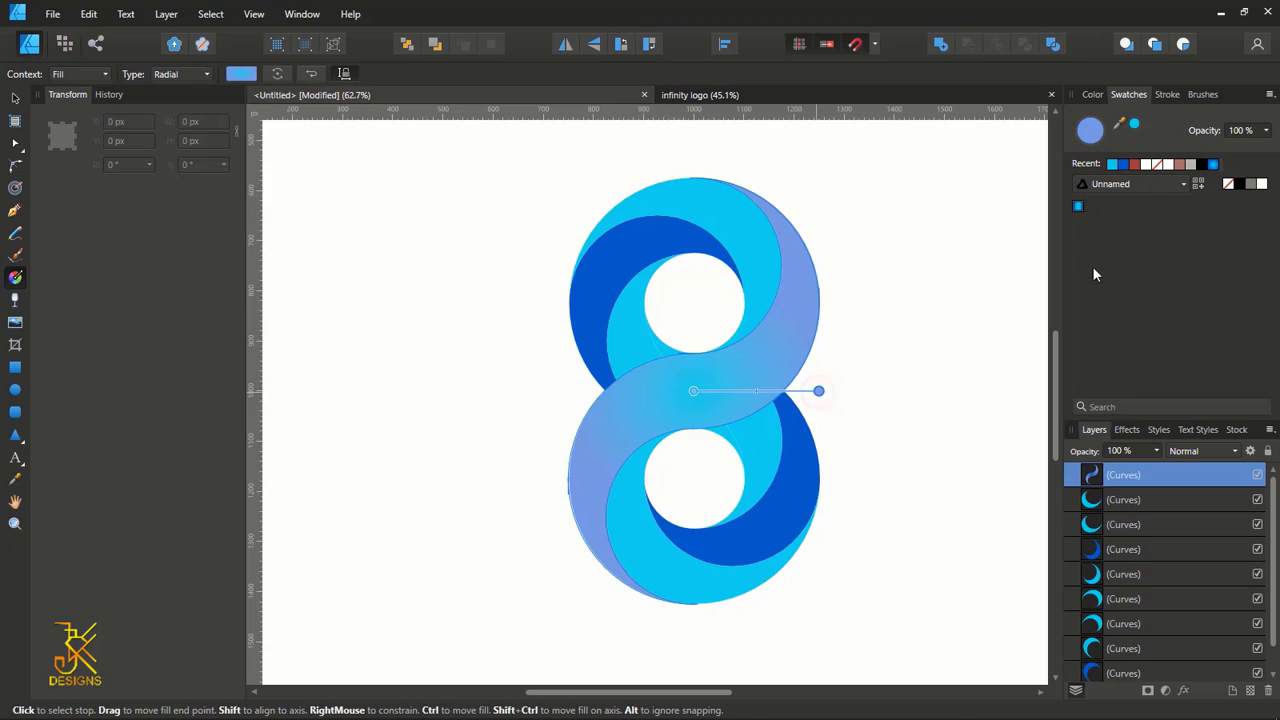
left_click(1125, 166)
left_click_drag(818, 391, 914, 389)
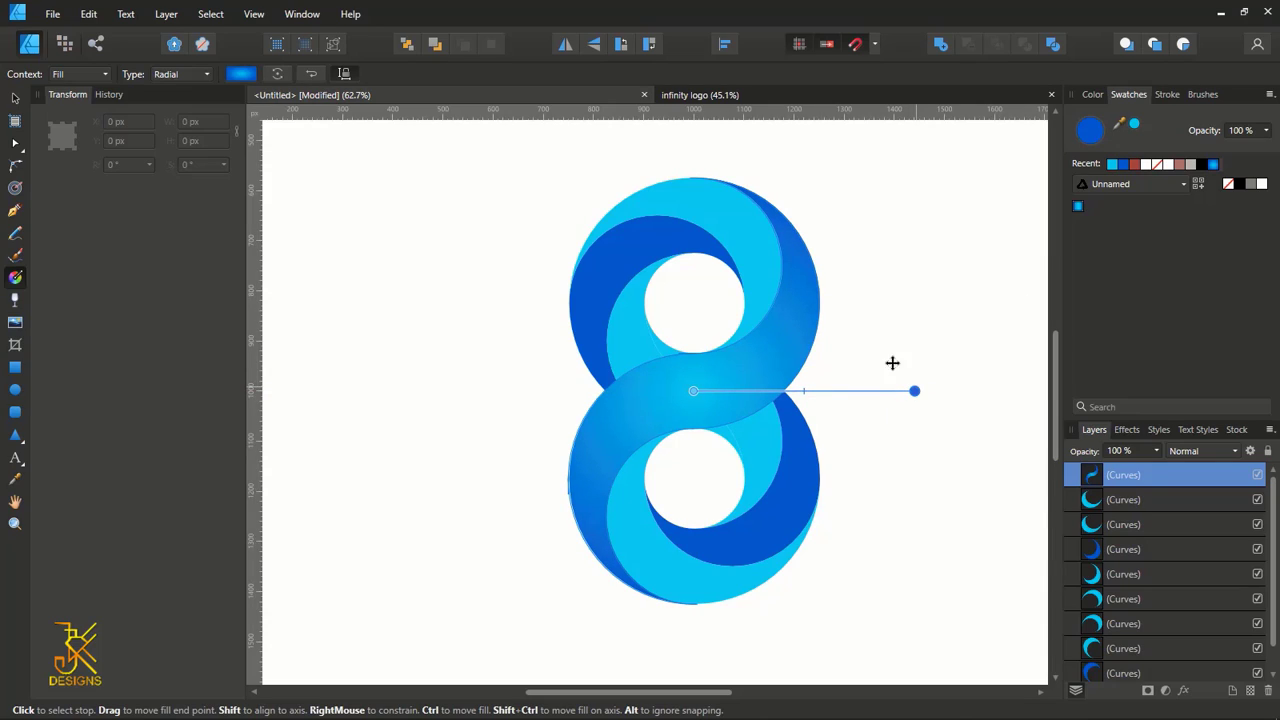
Give the upper ring's top crescent a radial gradient fill and position its handles across the ring's hole
left_click(740, 230)
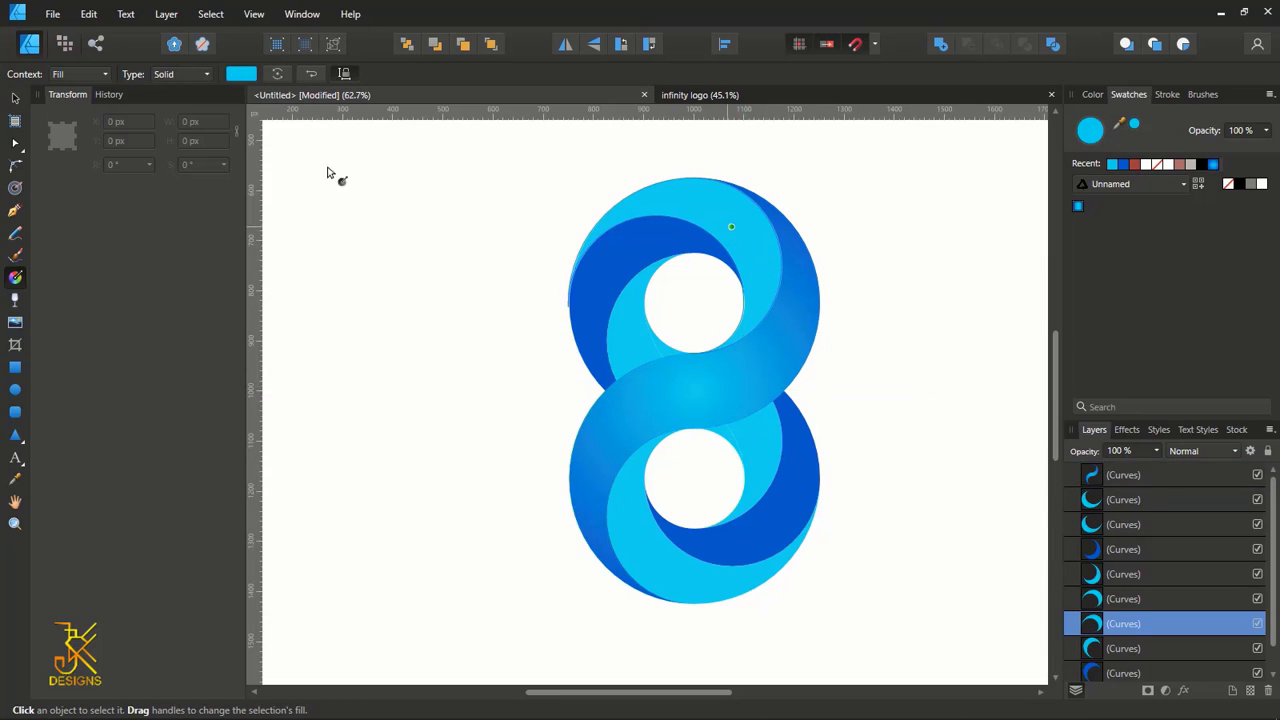
left_click(206, 76)
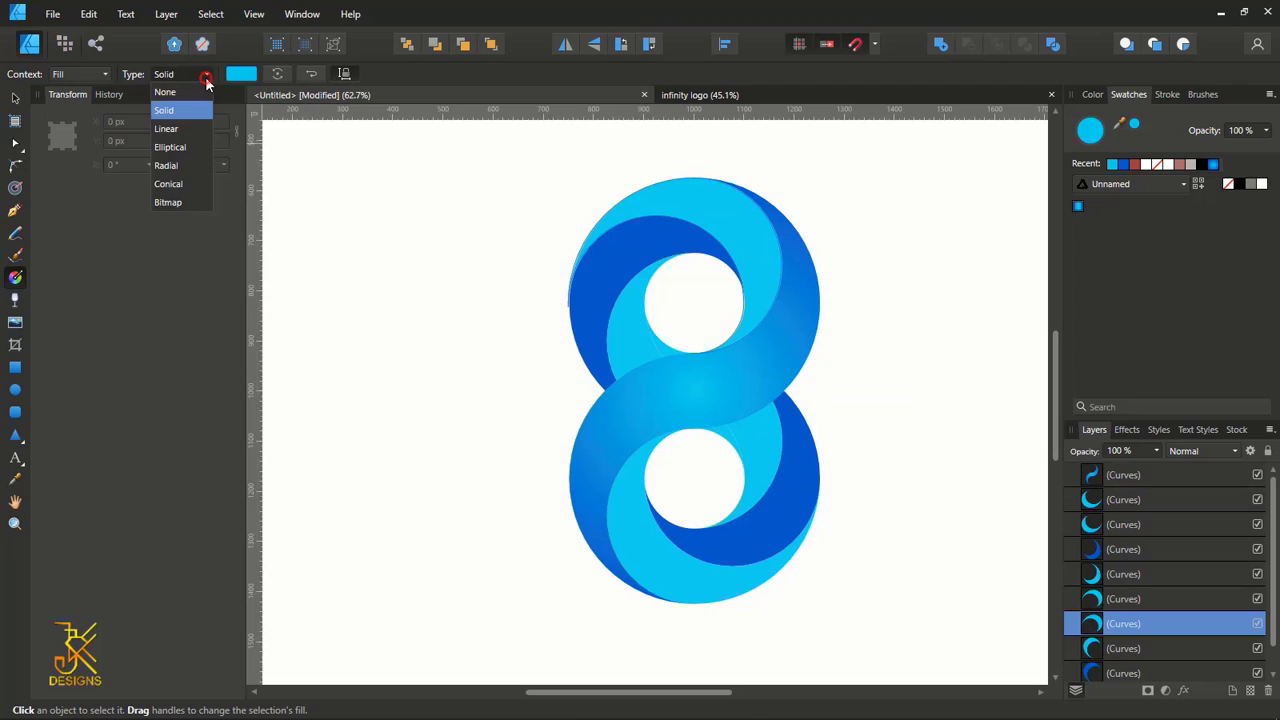
left_click(166, 165)
left_click_drag(724, 288, 659, 270)
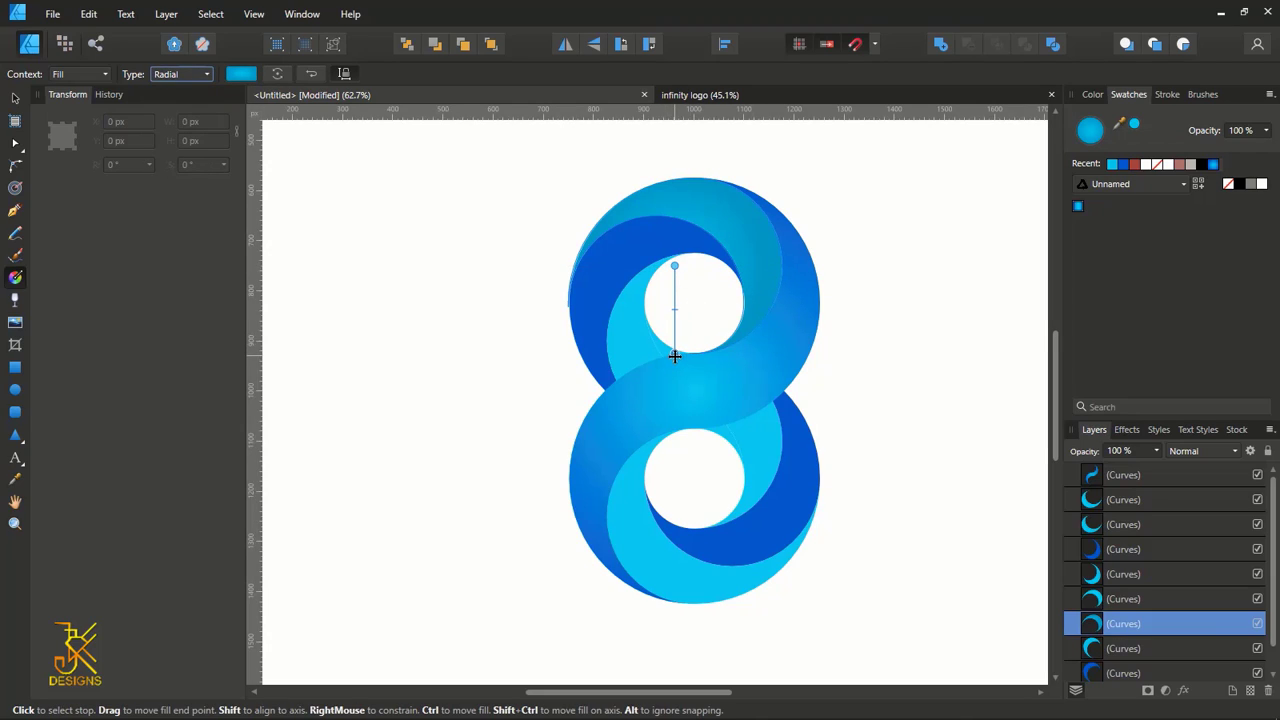
left_click_drag(675, 353, 680, 353)
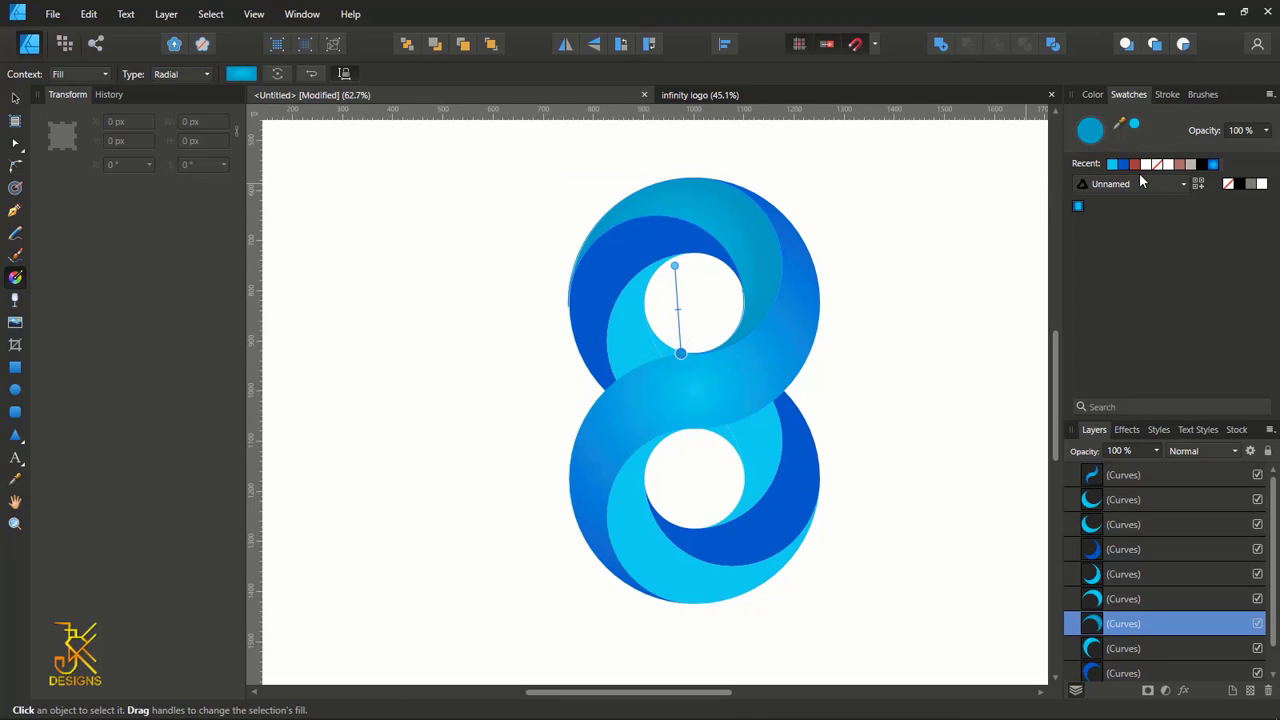
Apply the saved light-to-dark blue gradient to the upper ring's top crescent, running from the hole's upper part to its lower-left edge
left_click(1078, 205)
left_click_drag(675, 256, 624, 321)
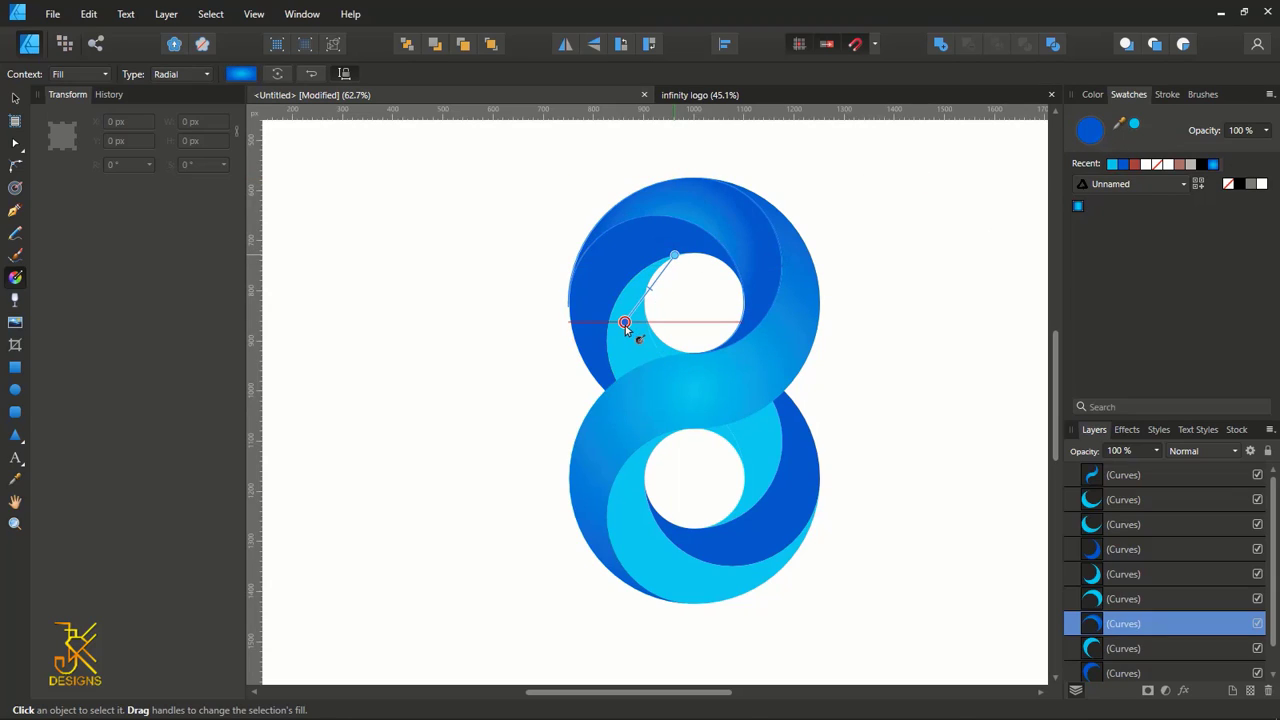
left_click_drag(691, 268, 695, 275)
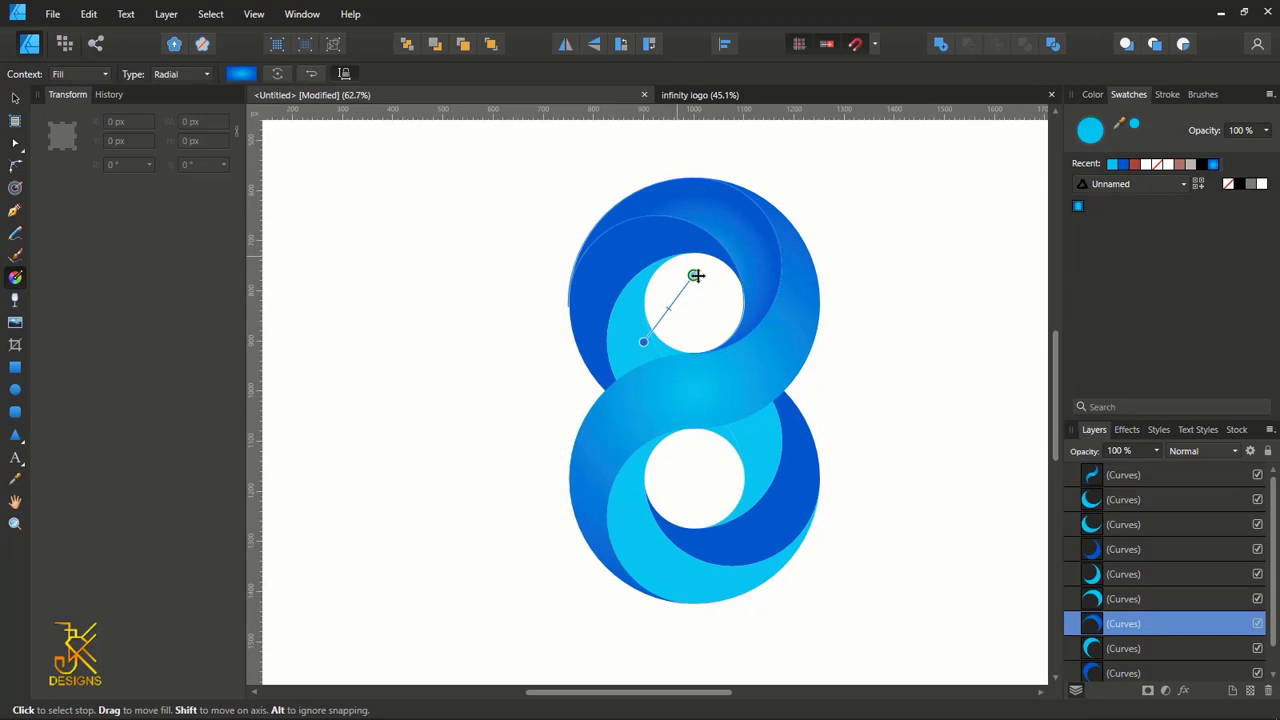
left_click(639, 342)
left_click_drag(639, 342, 626, 350)
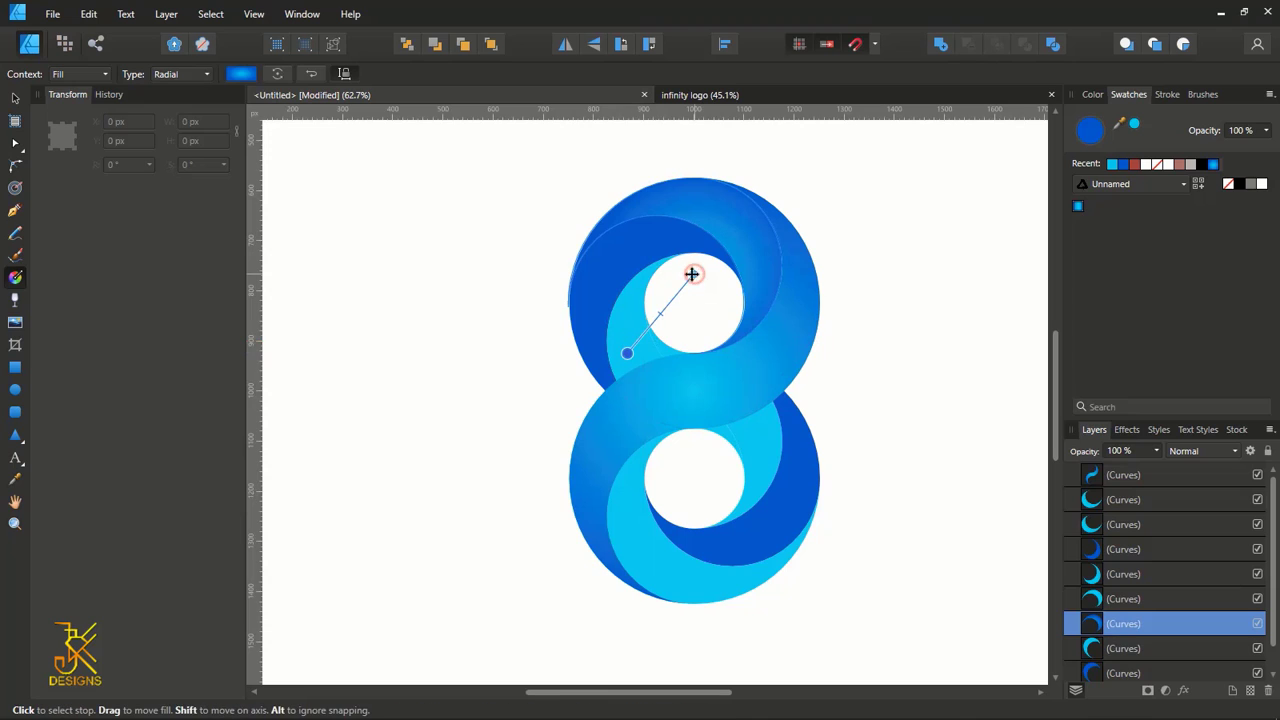